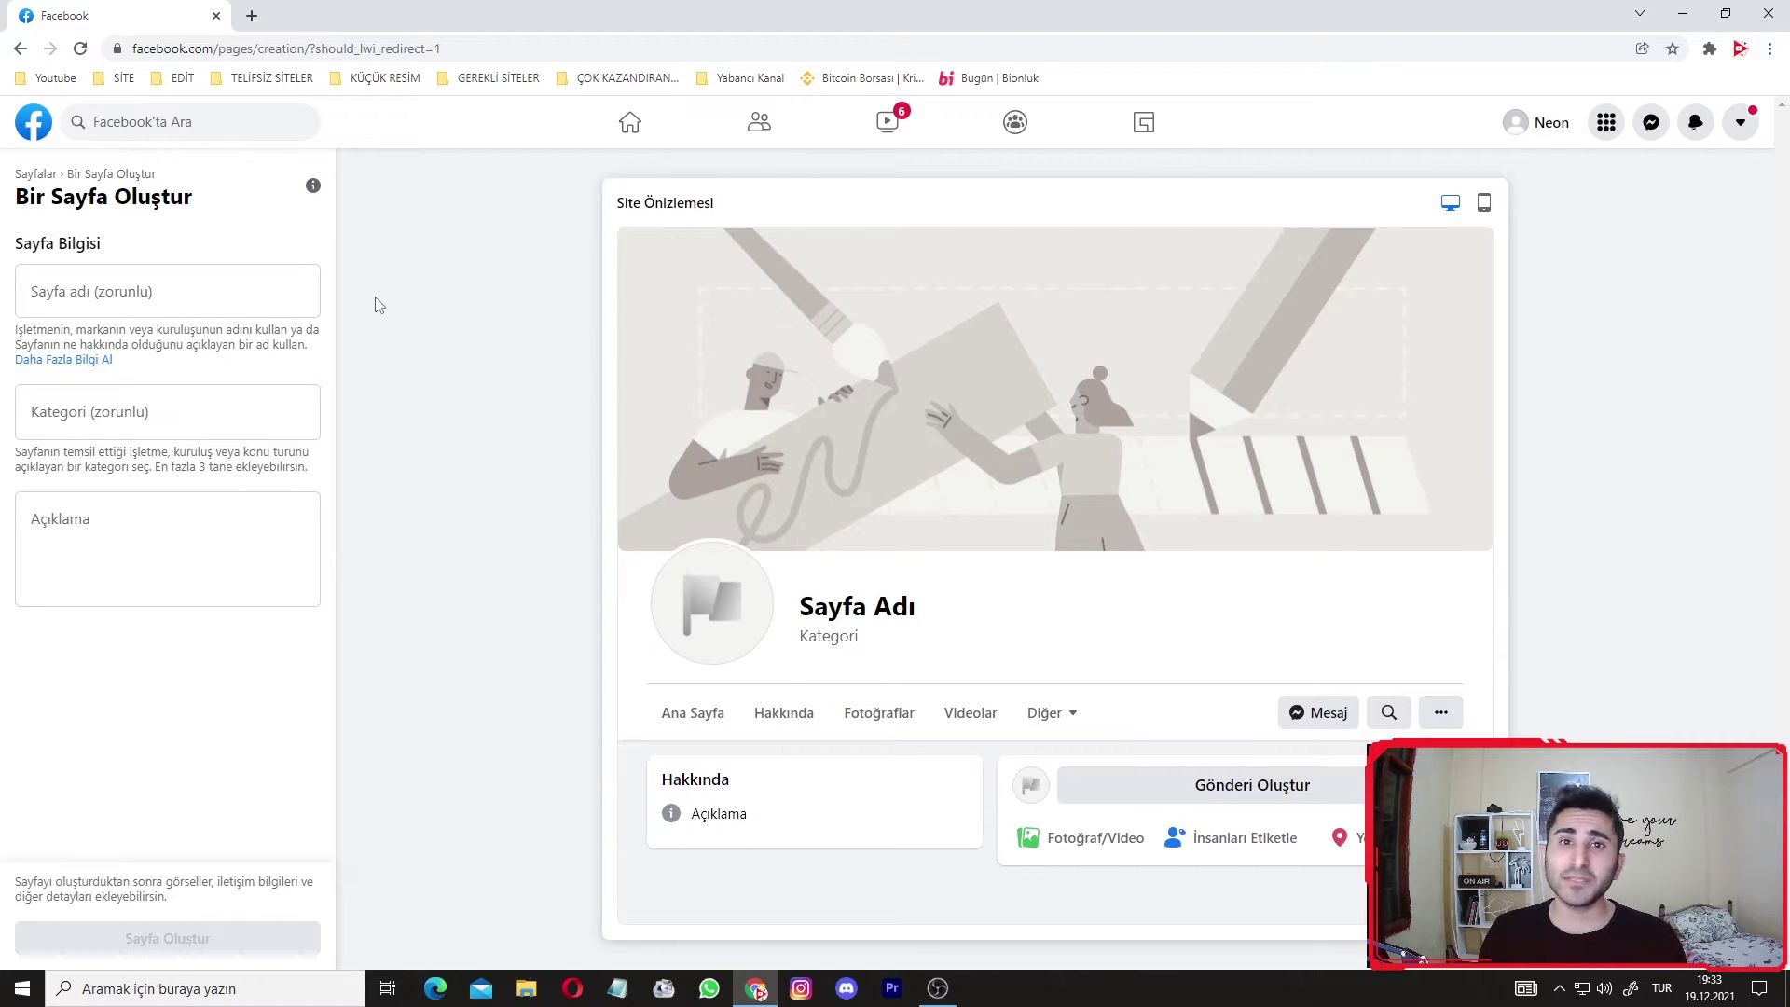
Name the new page "Reklam Ajansı" and assign it the category Reklam Ajansı.
click(134, 302)
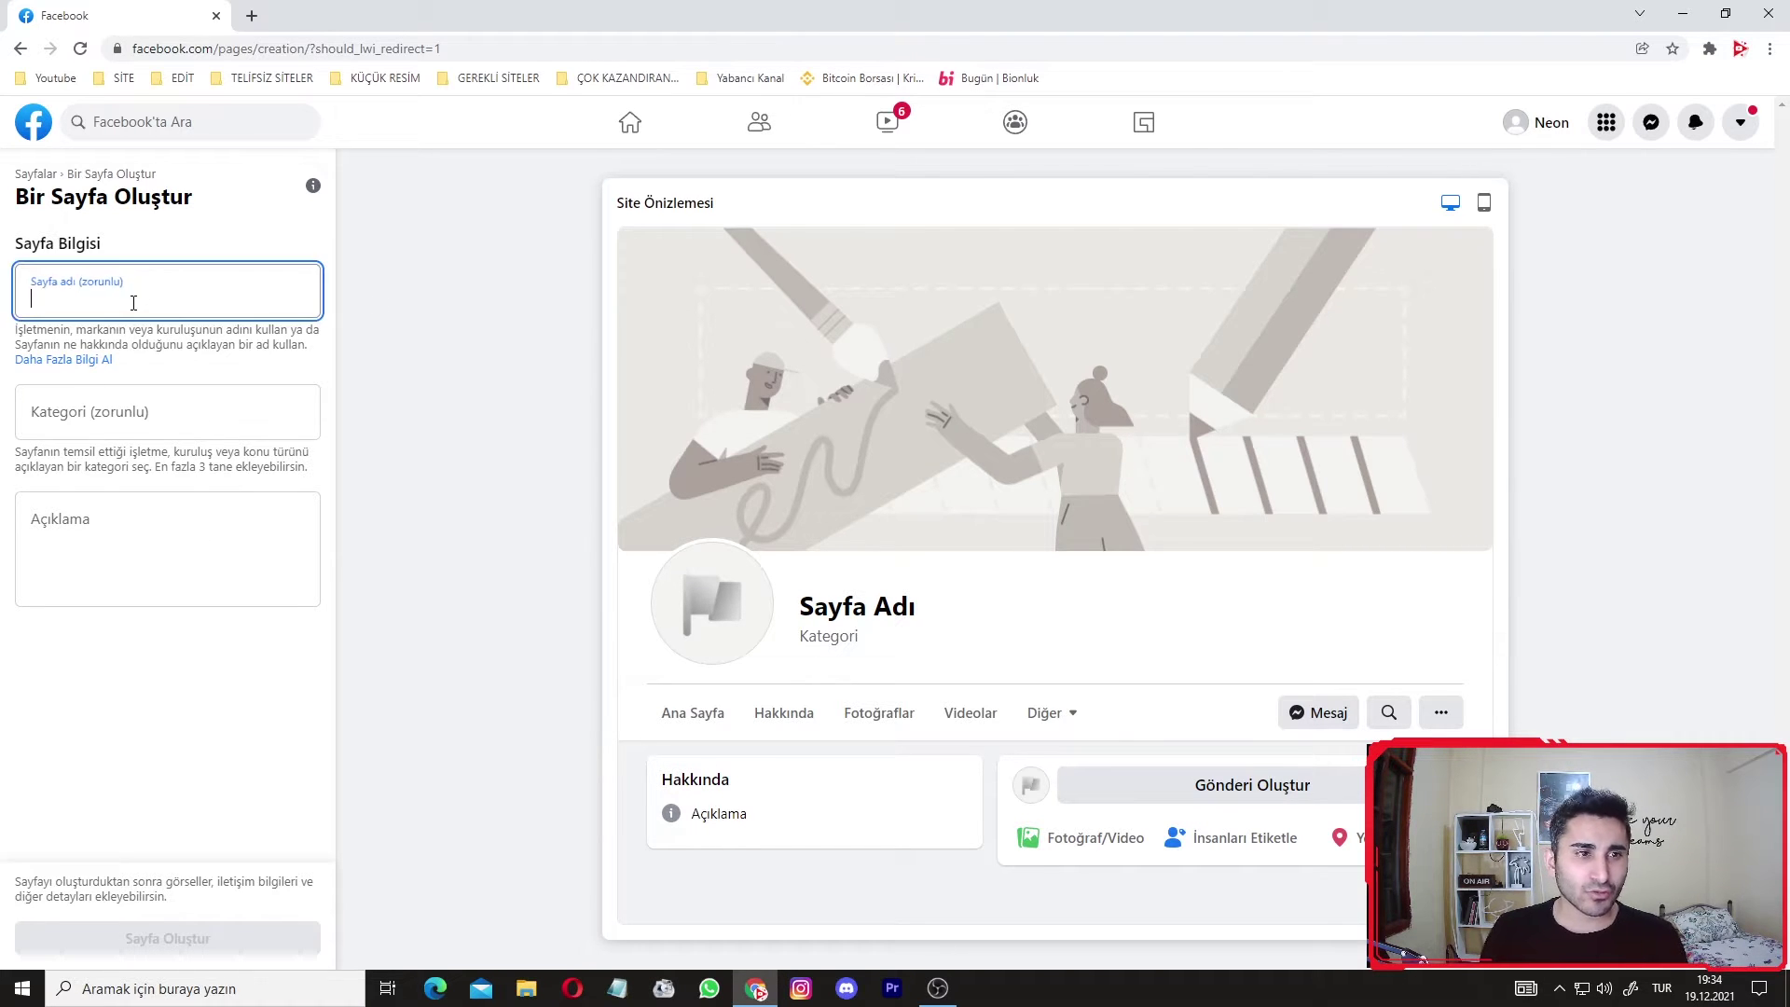
text(Reklam Ajansı)
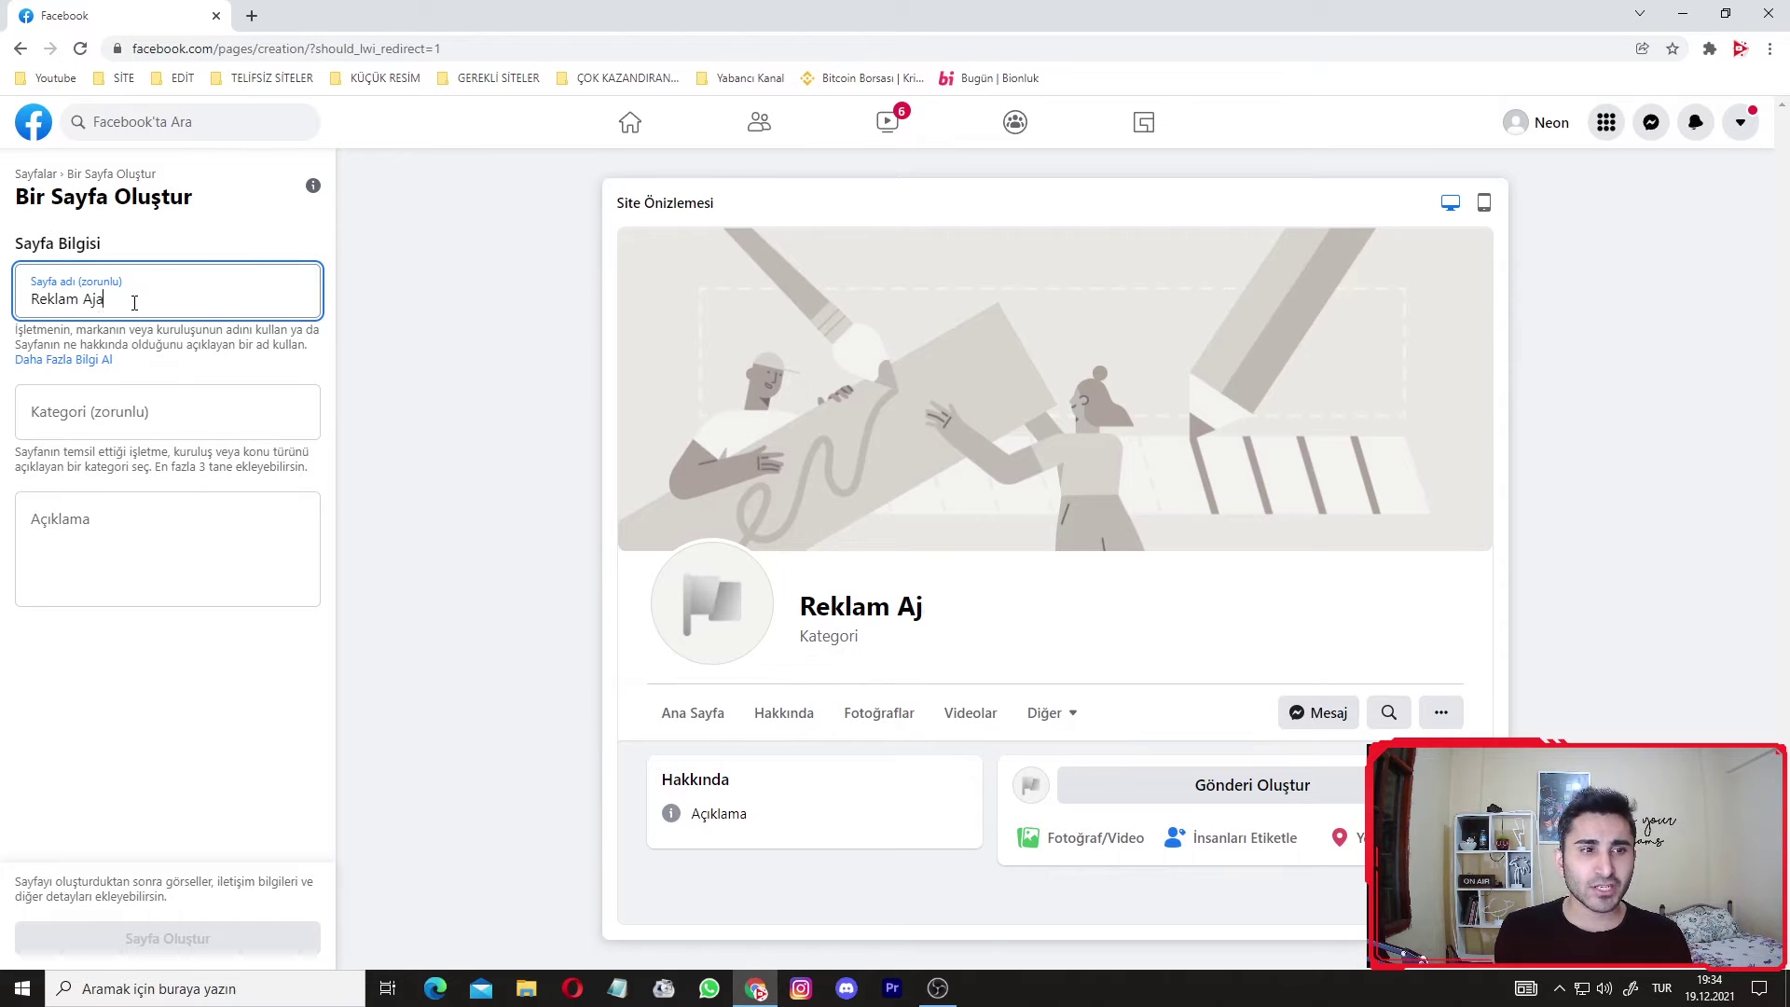
click(39, 403)
text(reklam ajansı)
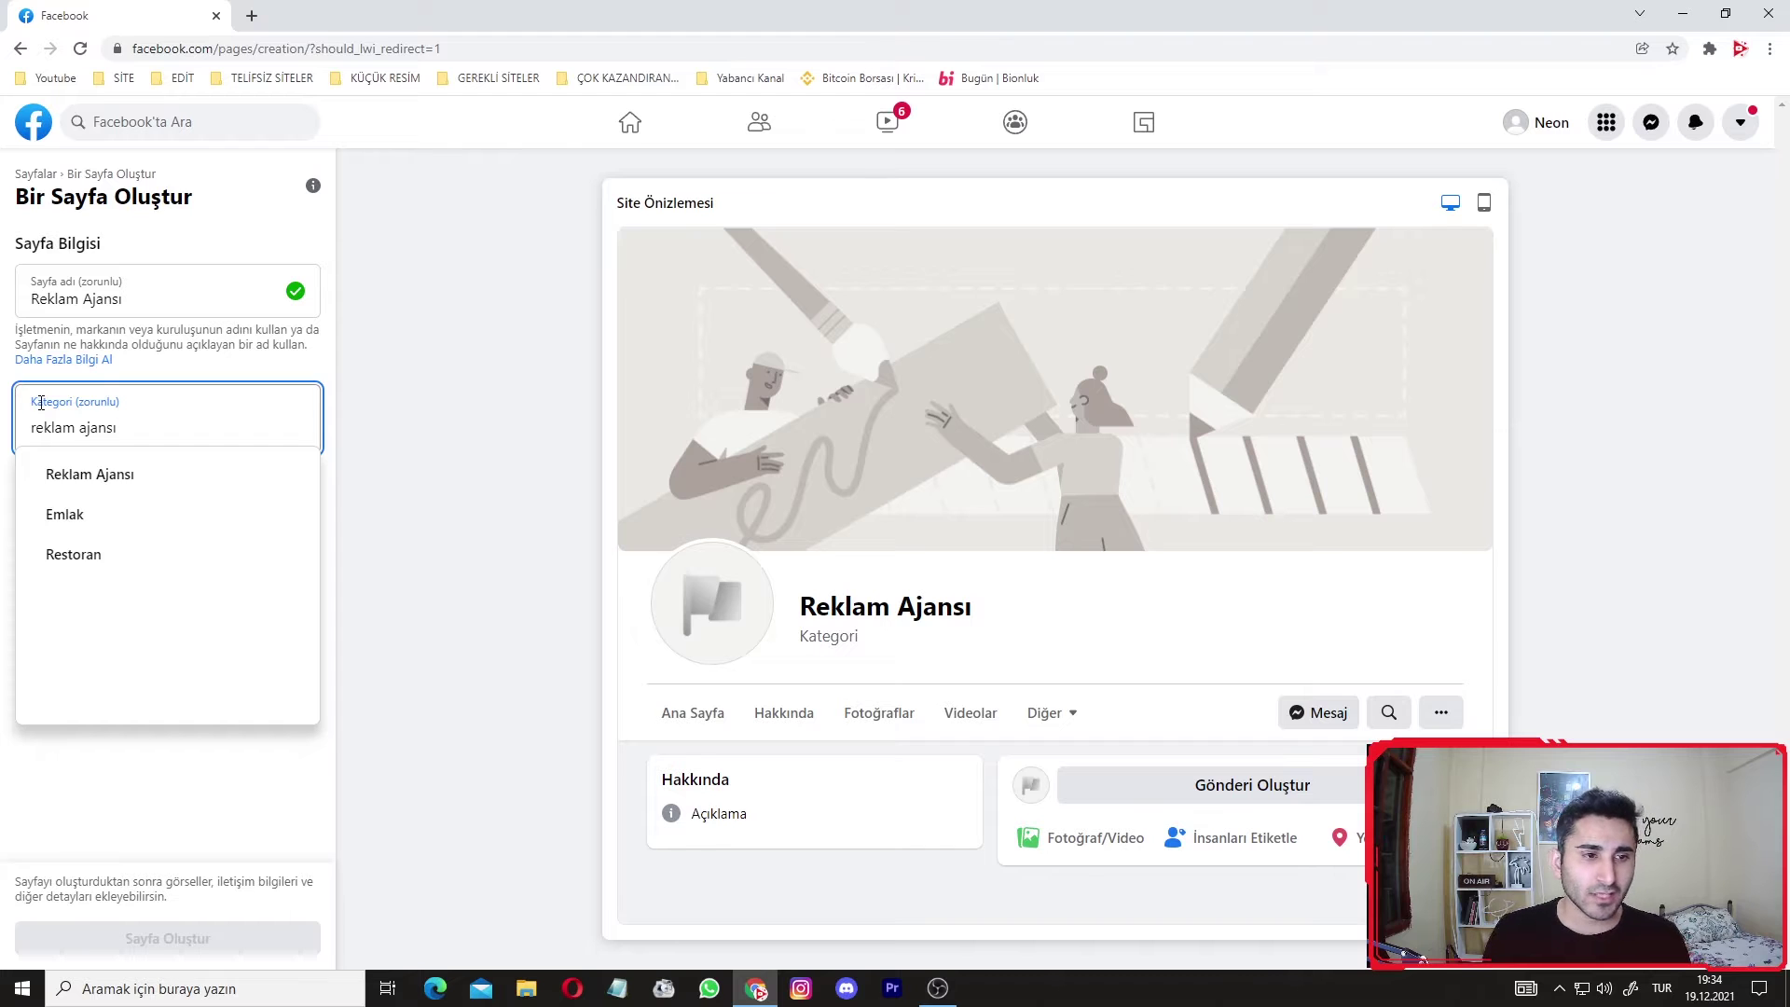
click(184, 480)
Add the page description "Reklam ajansı için güvenebileceğiniz en güzel site." and create the page.
click(89, 552)
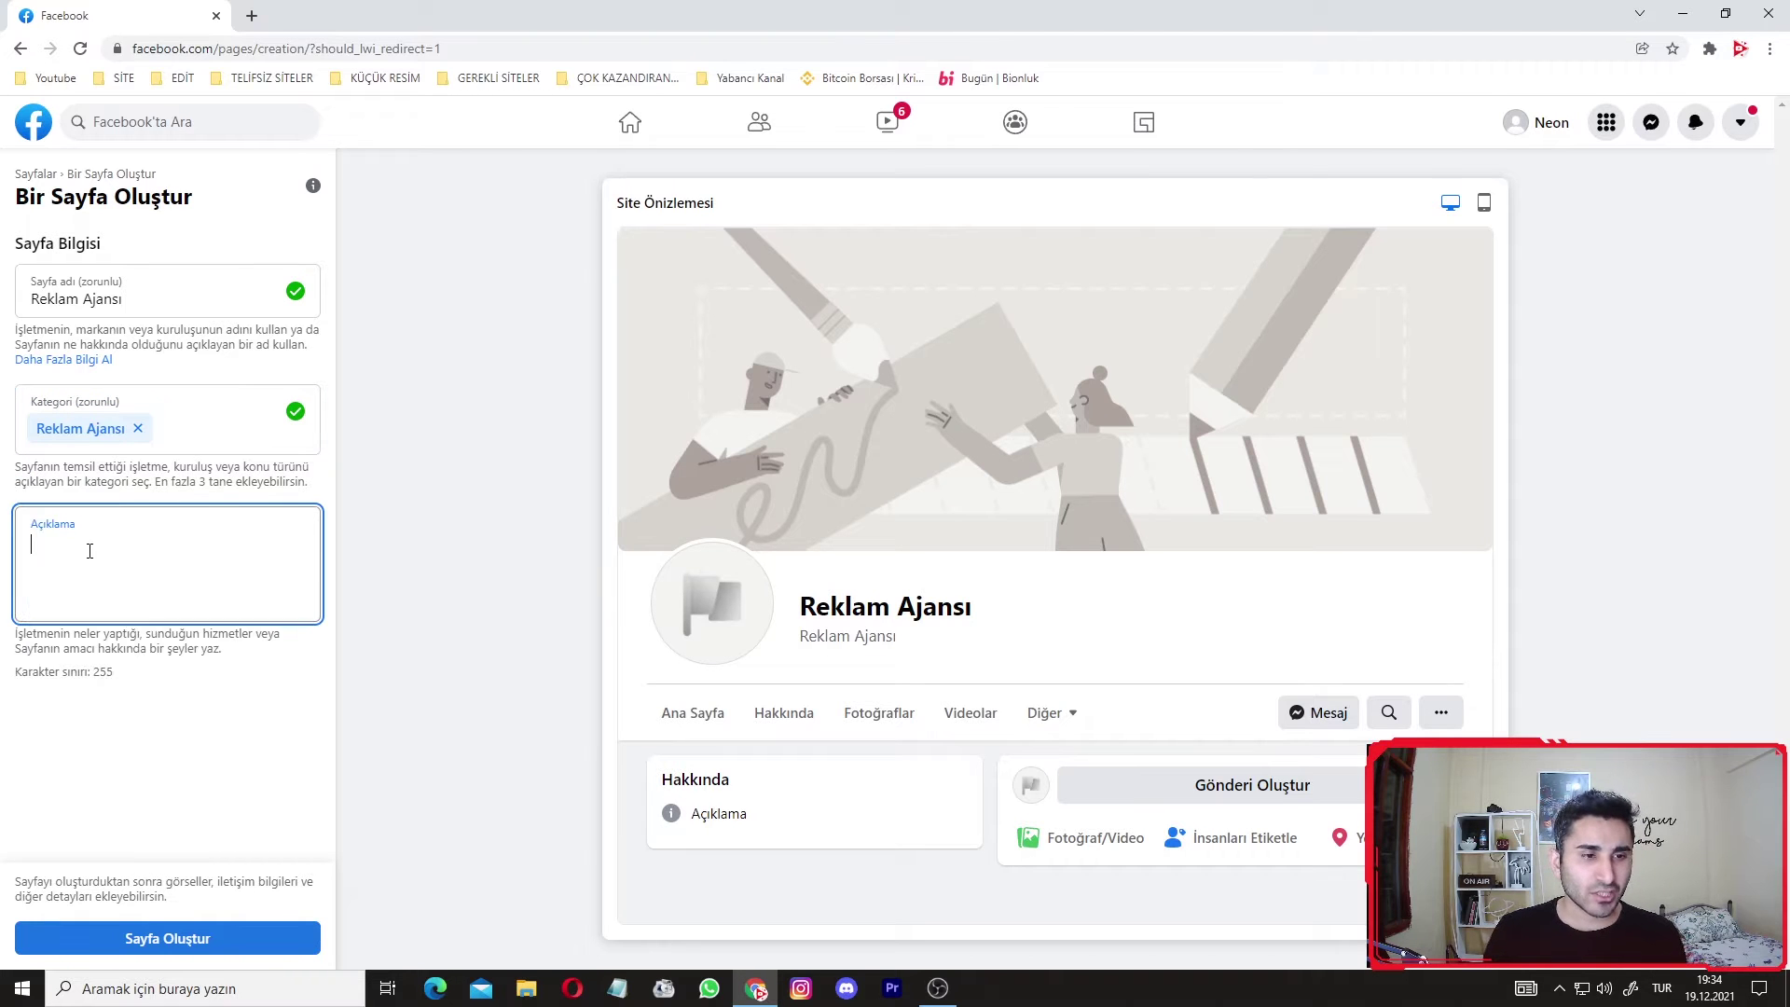
text(Reklam ajansı iç)
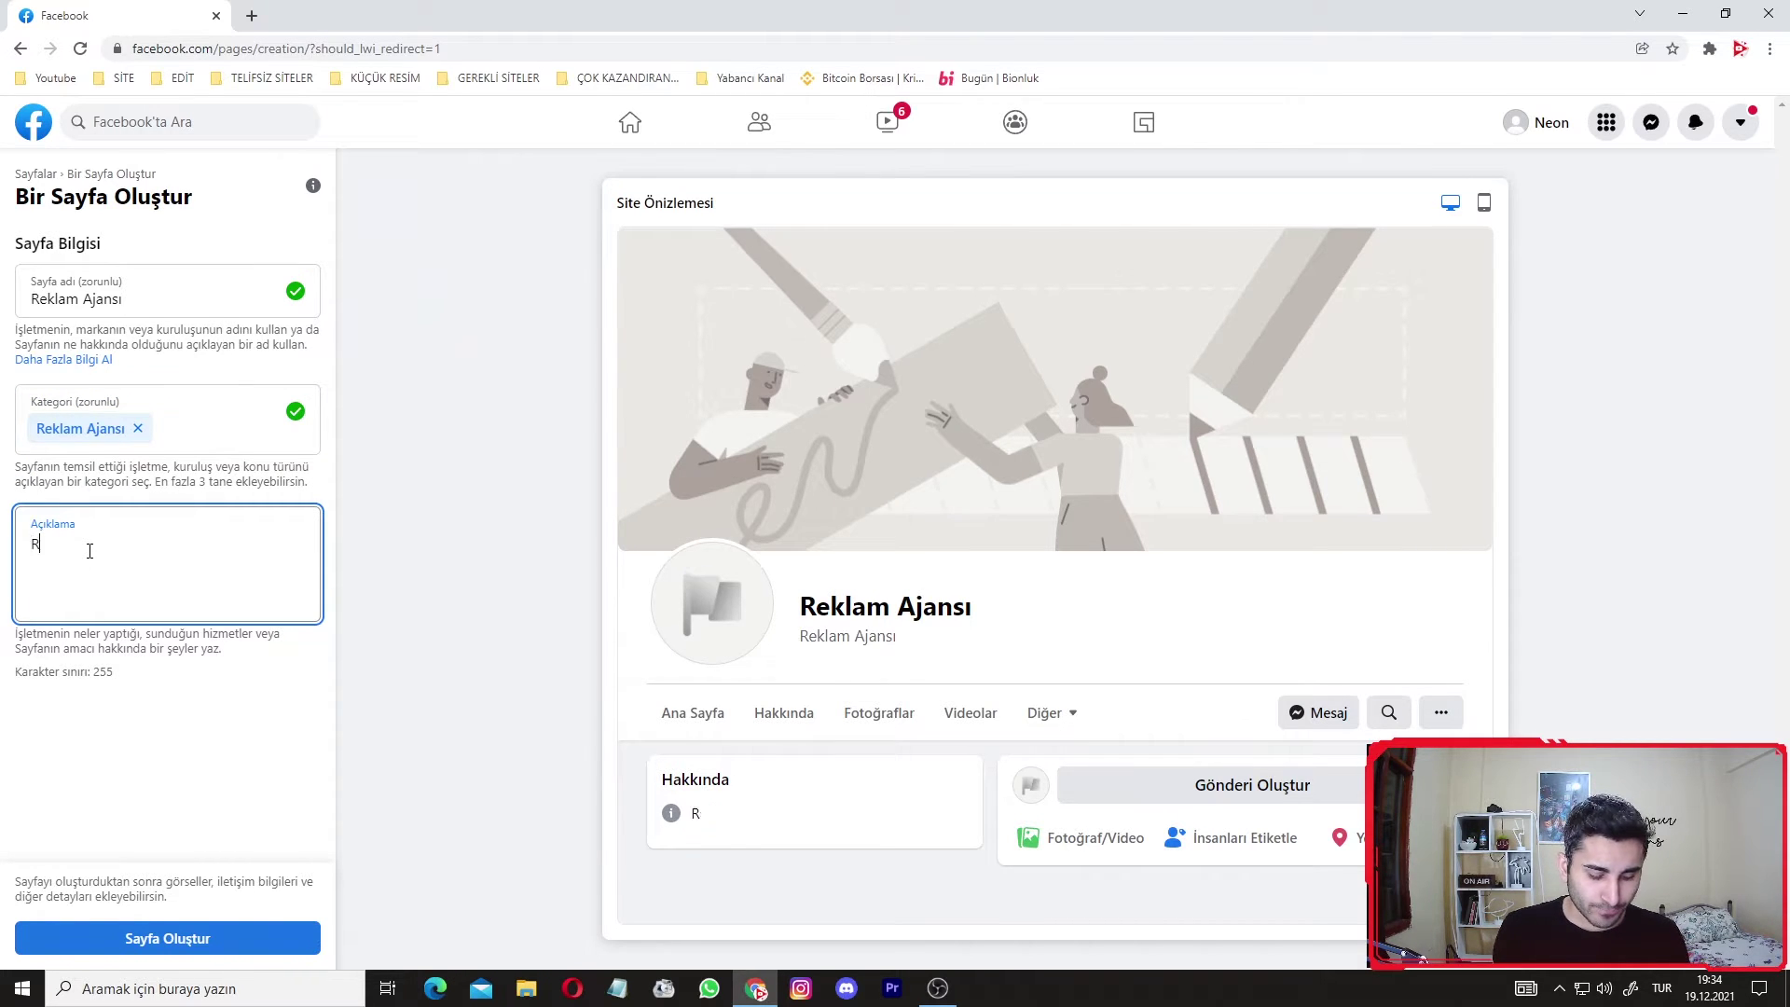
text(in güvenebileceğ)
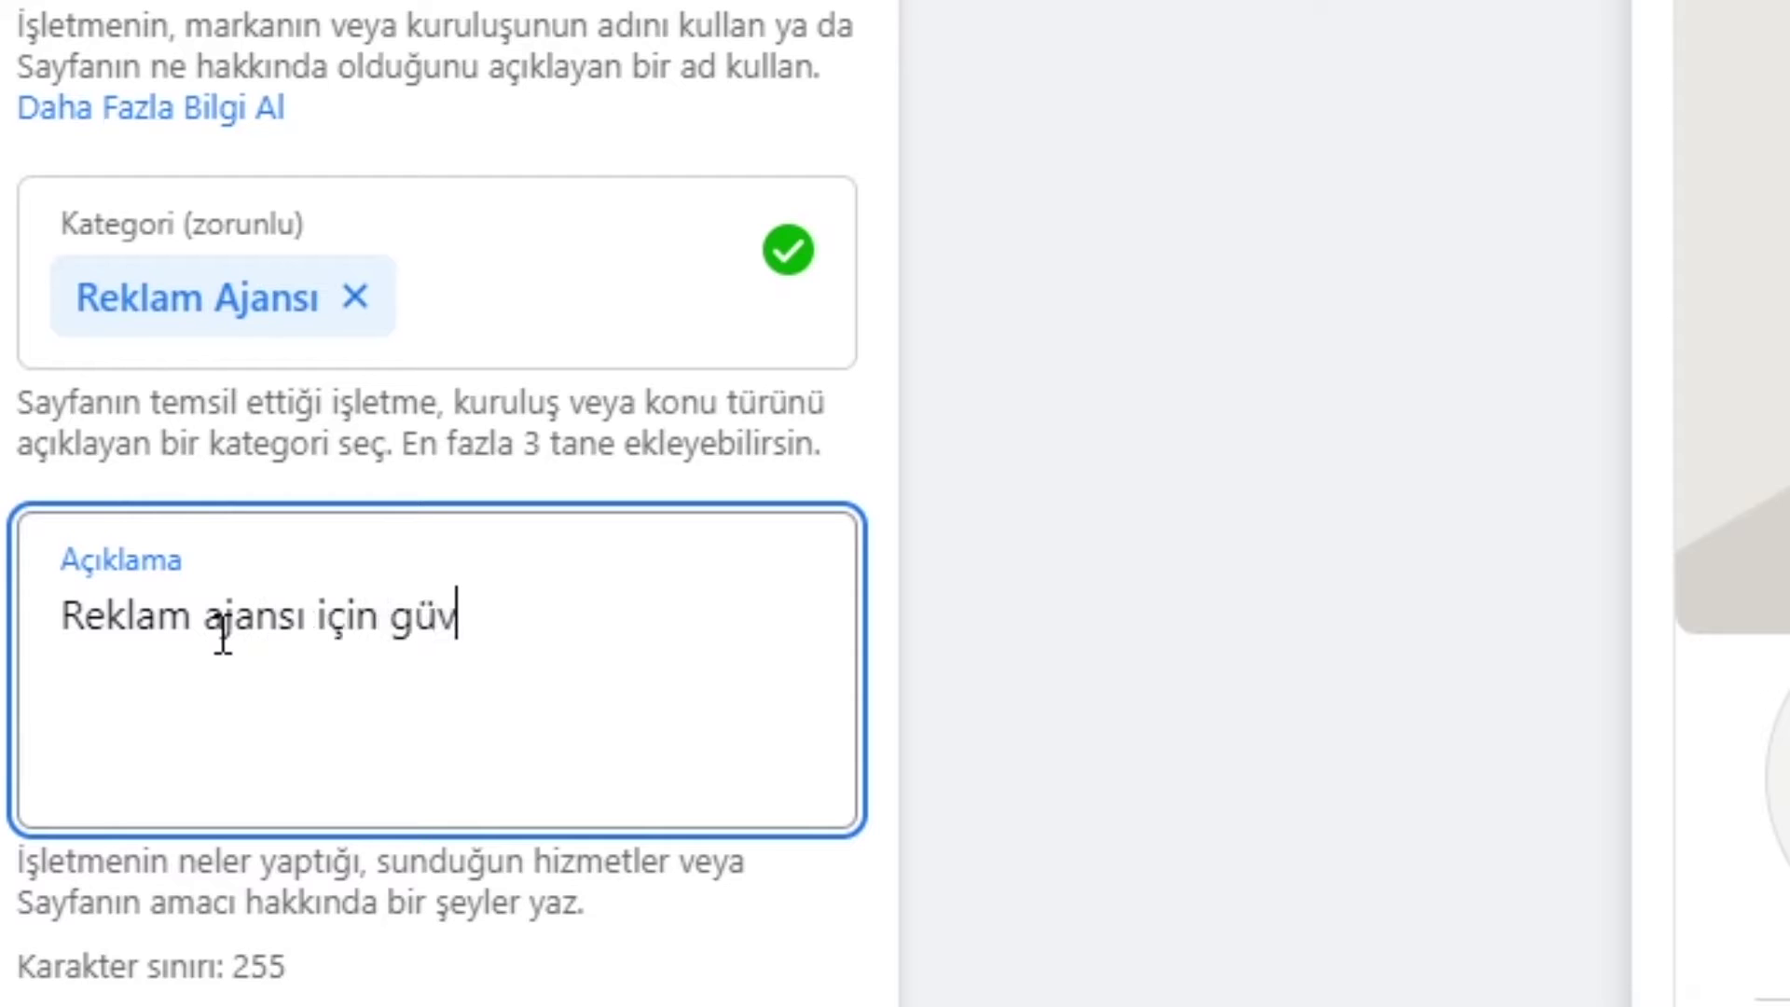
text(iniz en güzel site.)
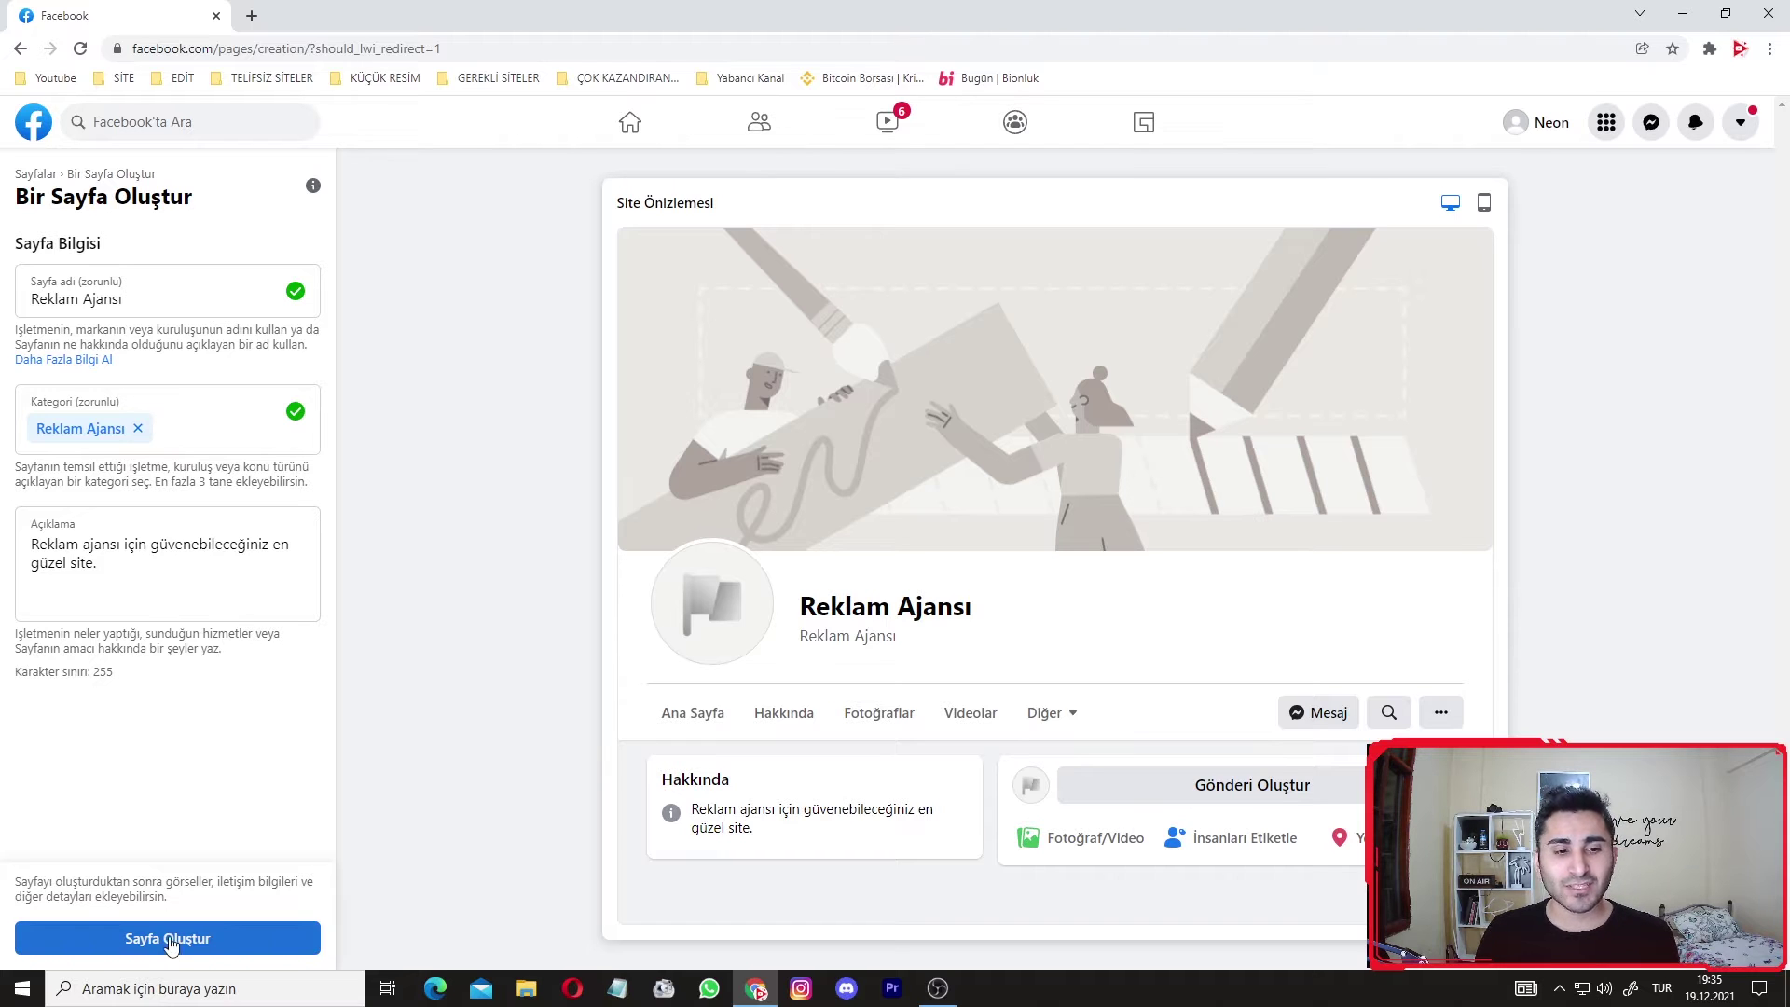
click(168, 940)
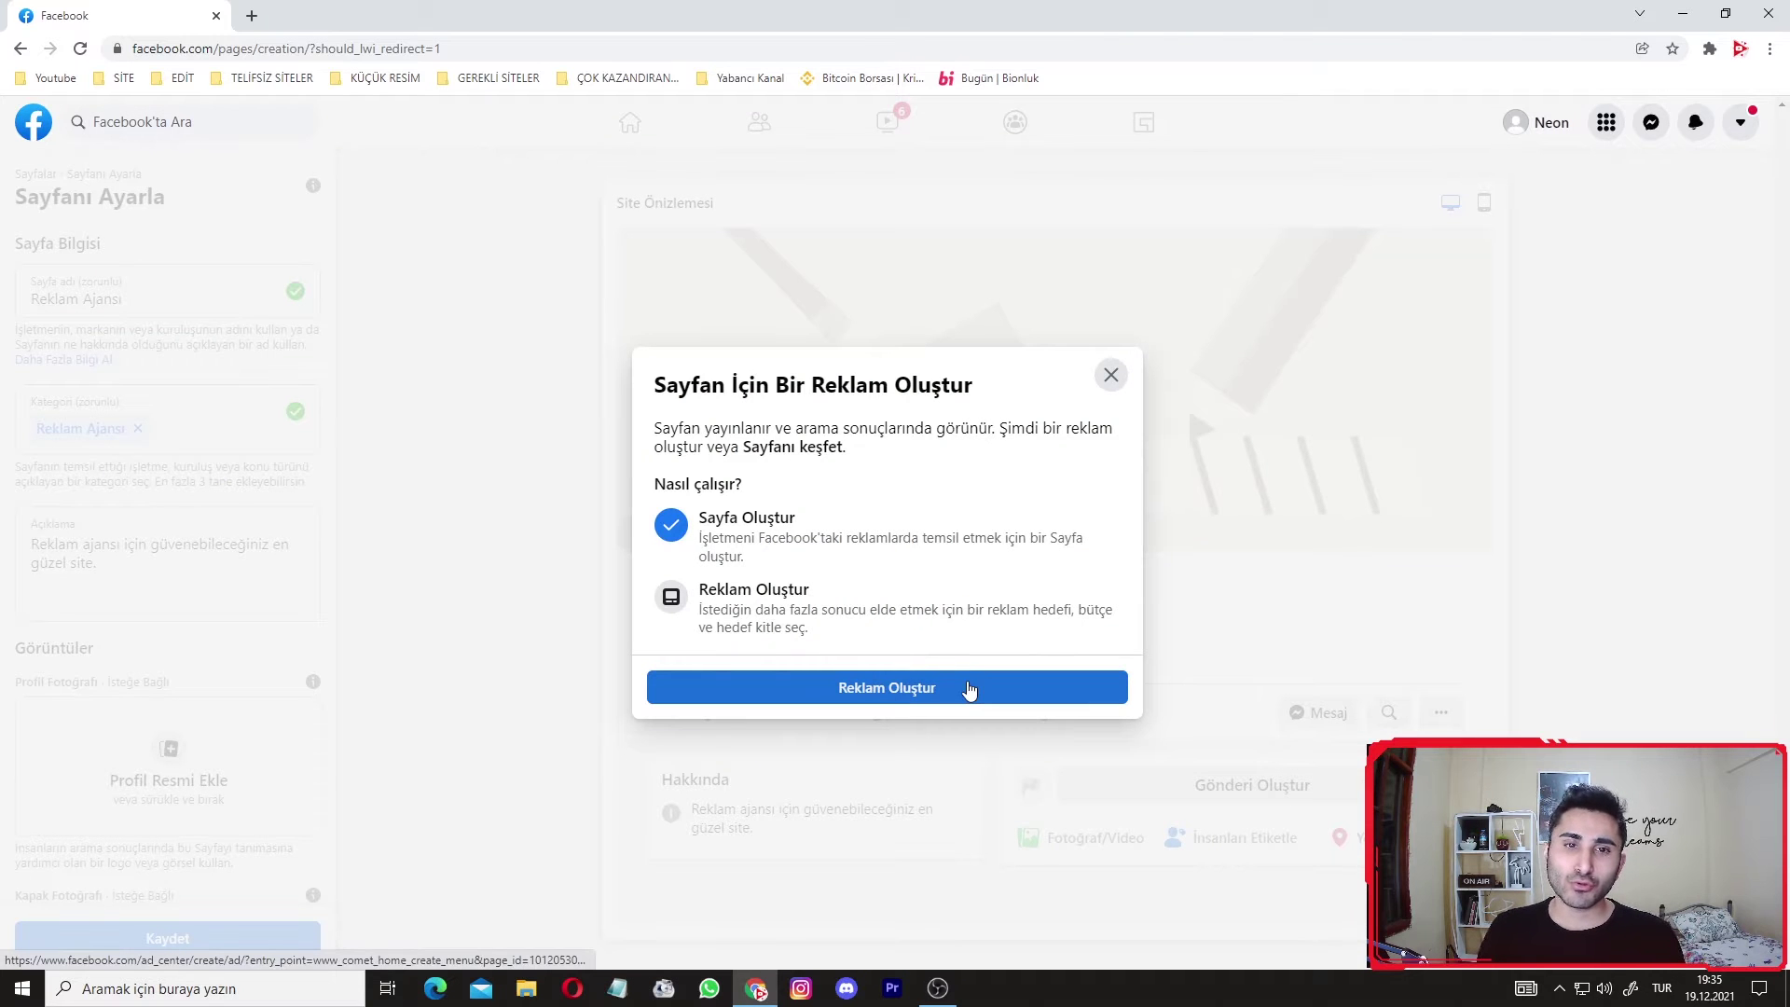
Start creating a new ad from Facebook so that the new campaign setup opens in Ads Manager.
drag(826, 387, 963, 386)
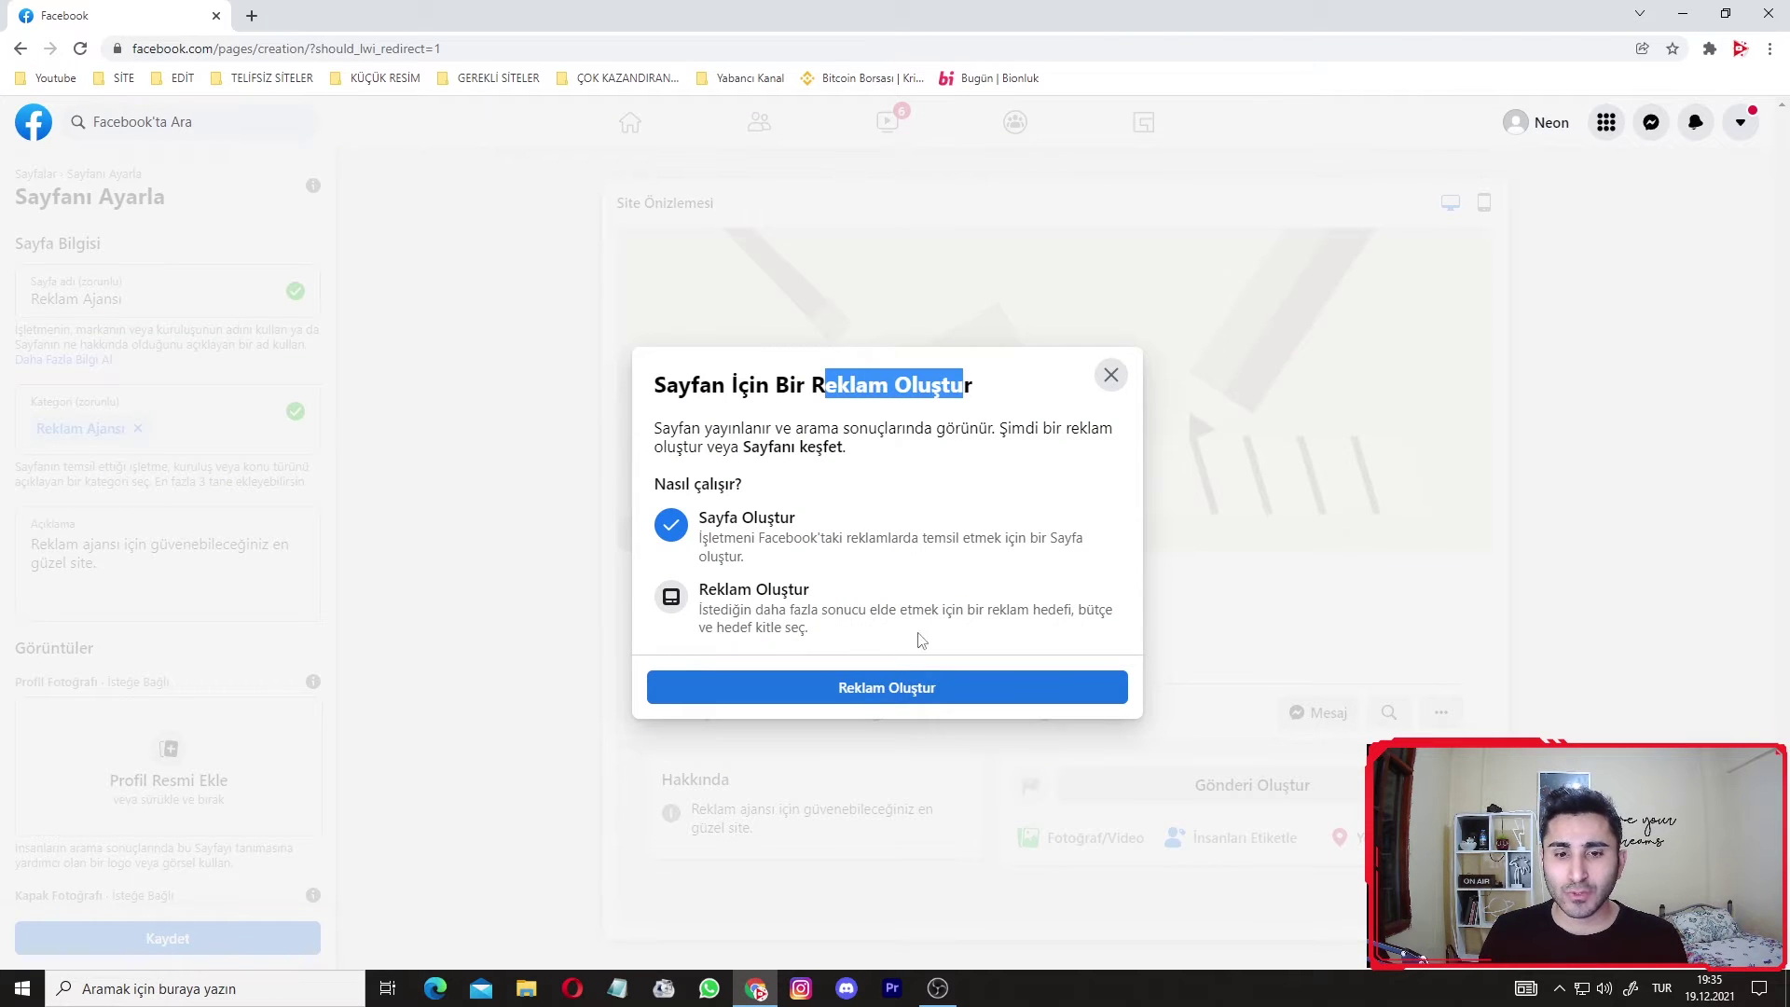
click(844, 687)
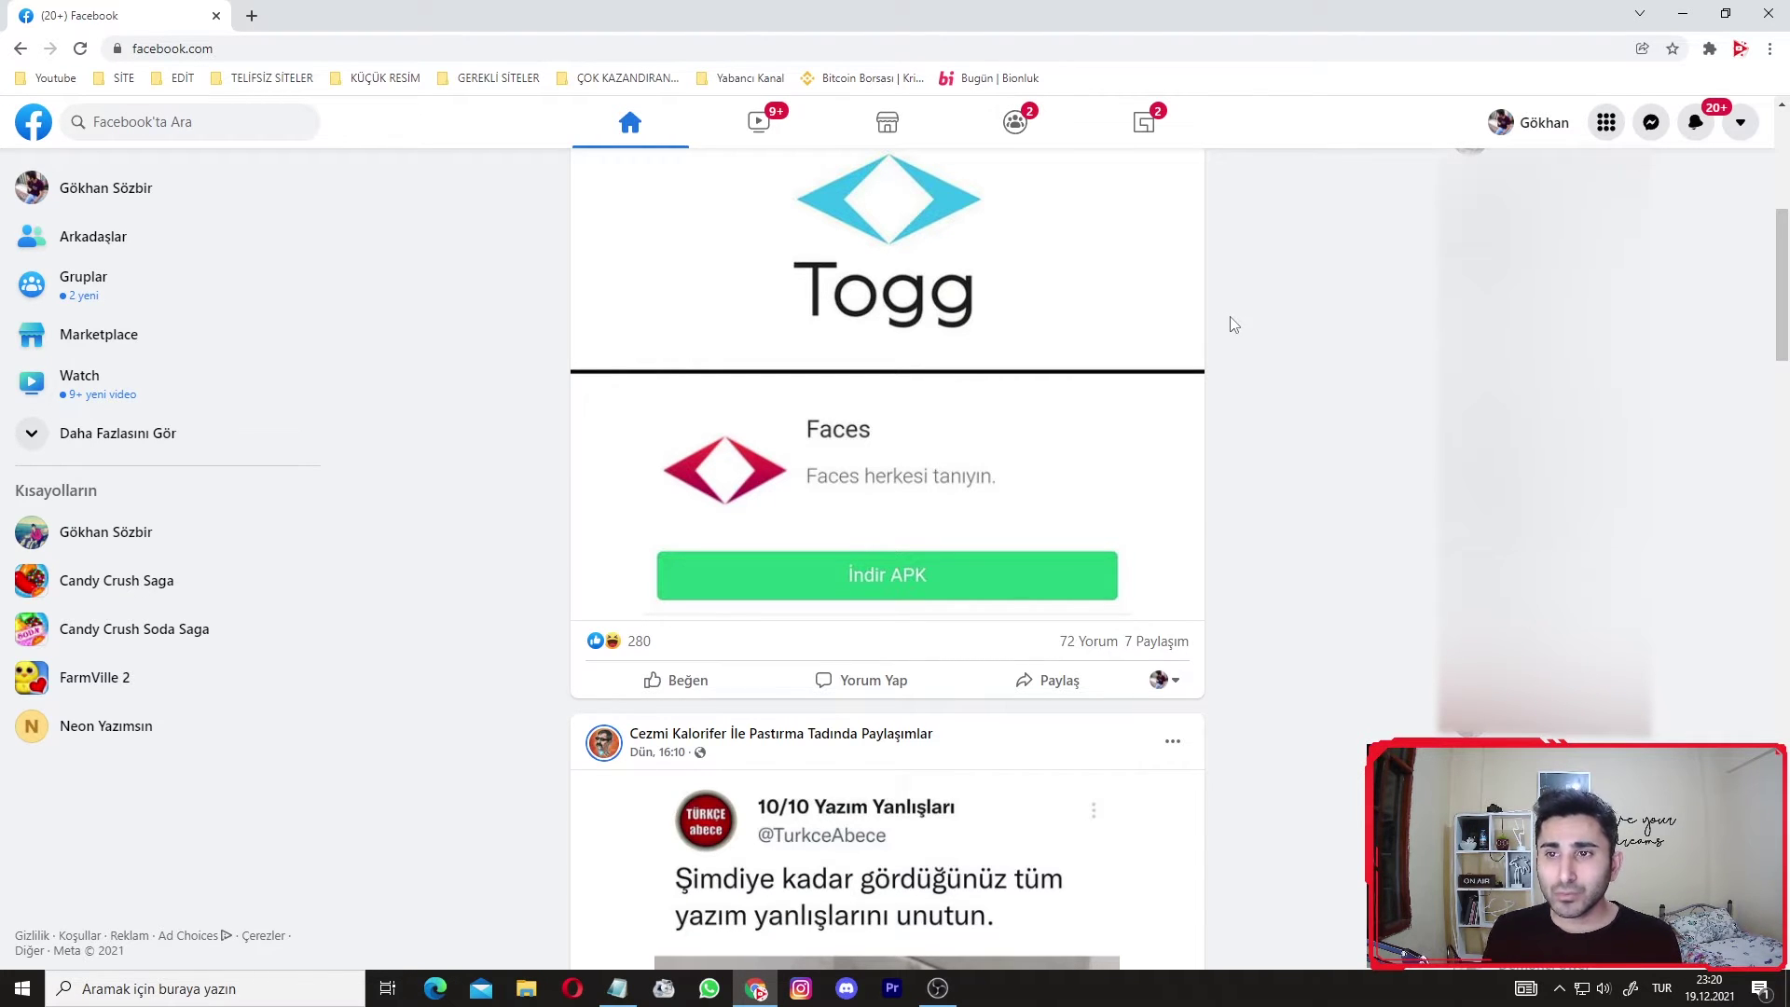
click(1604, 124)
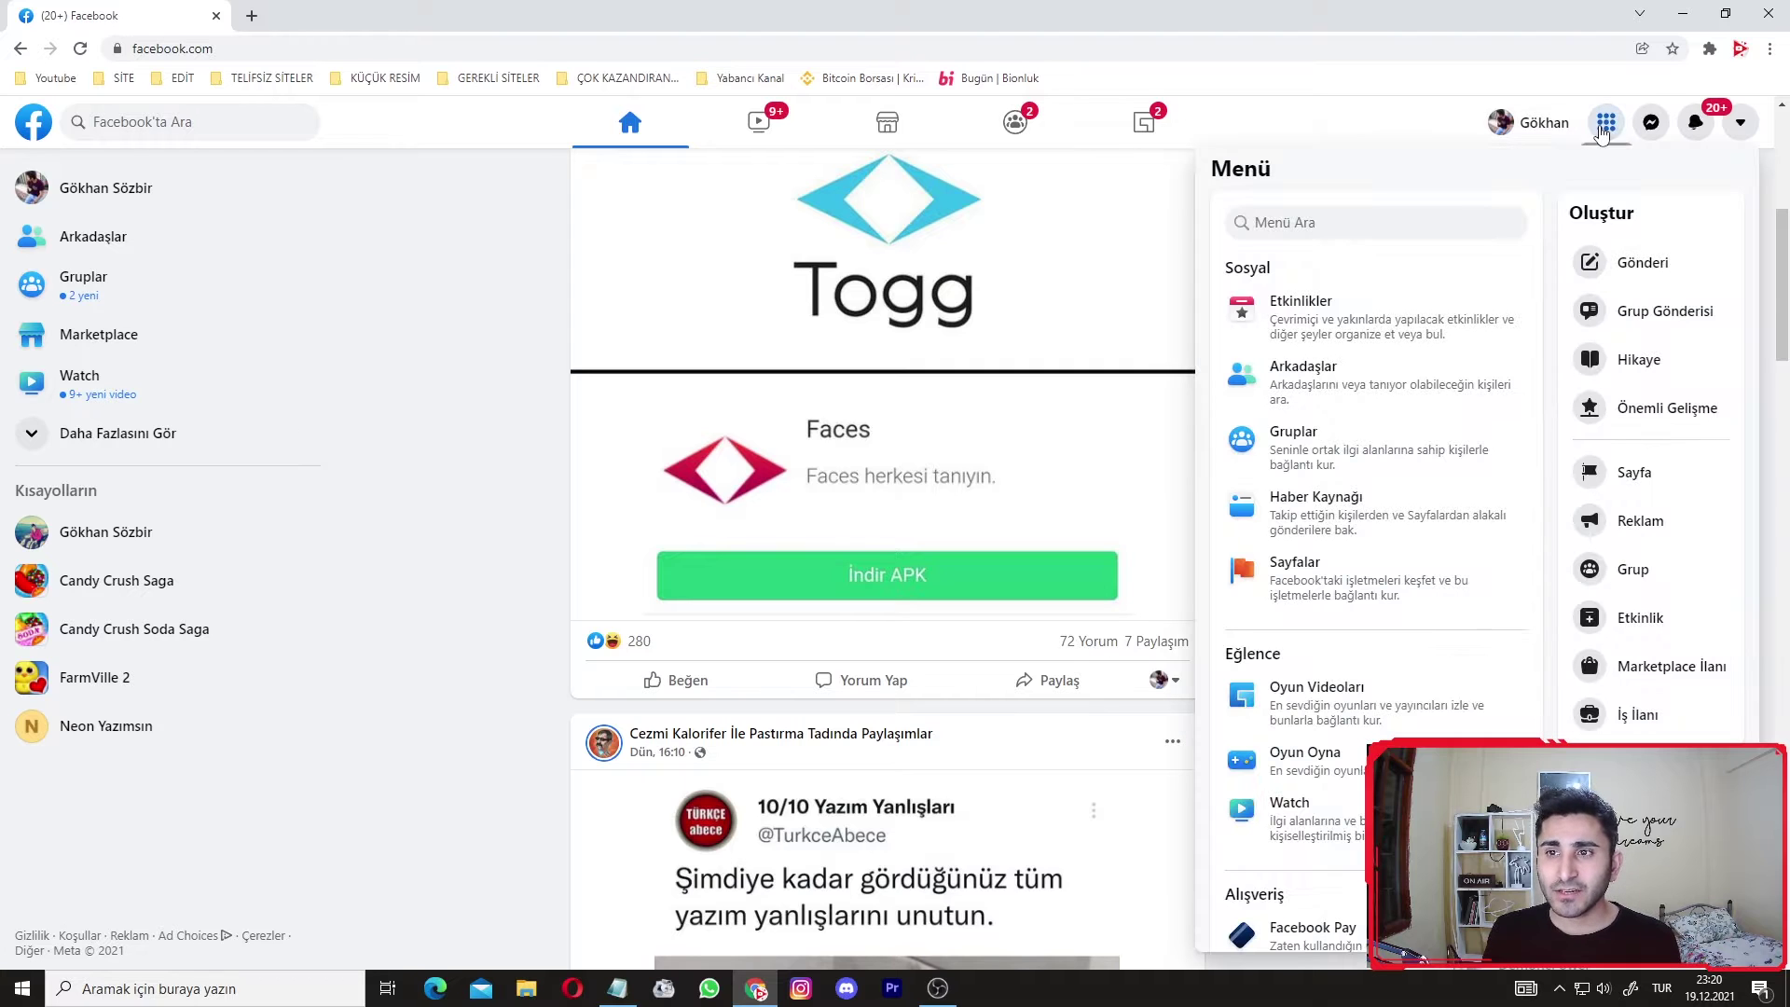
click(1627, 518)
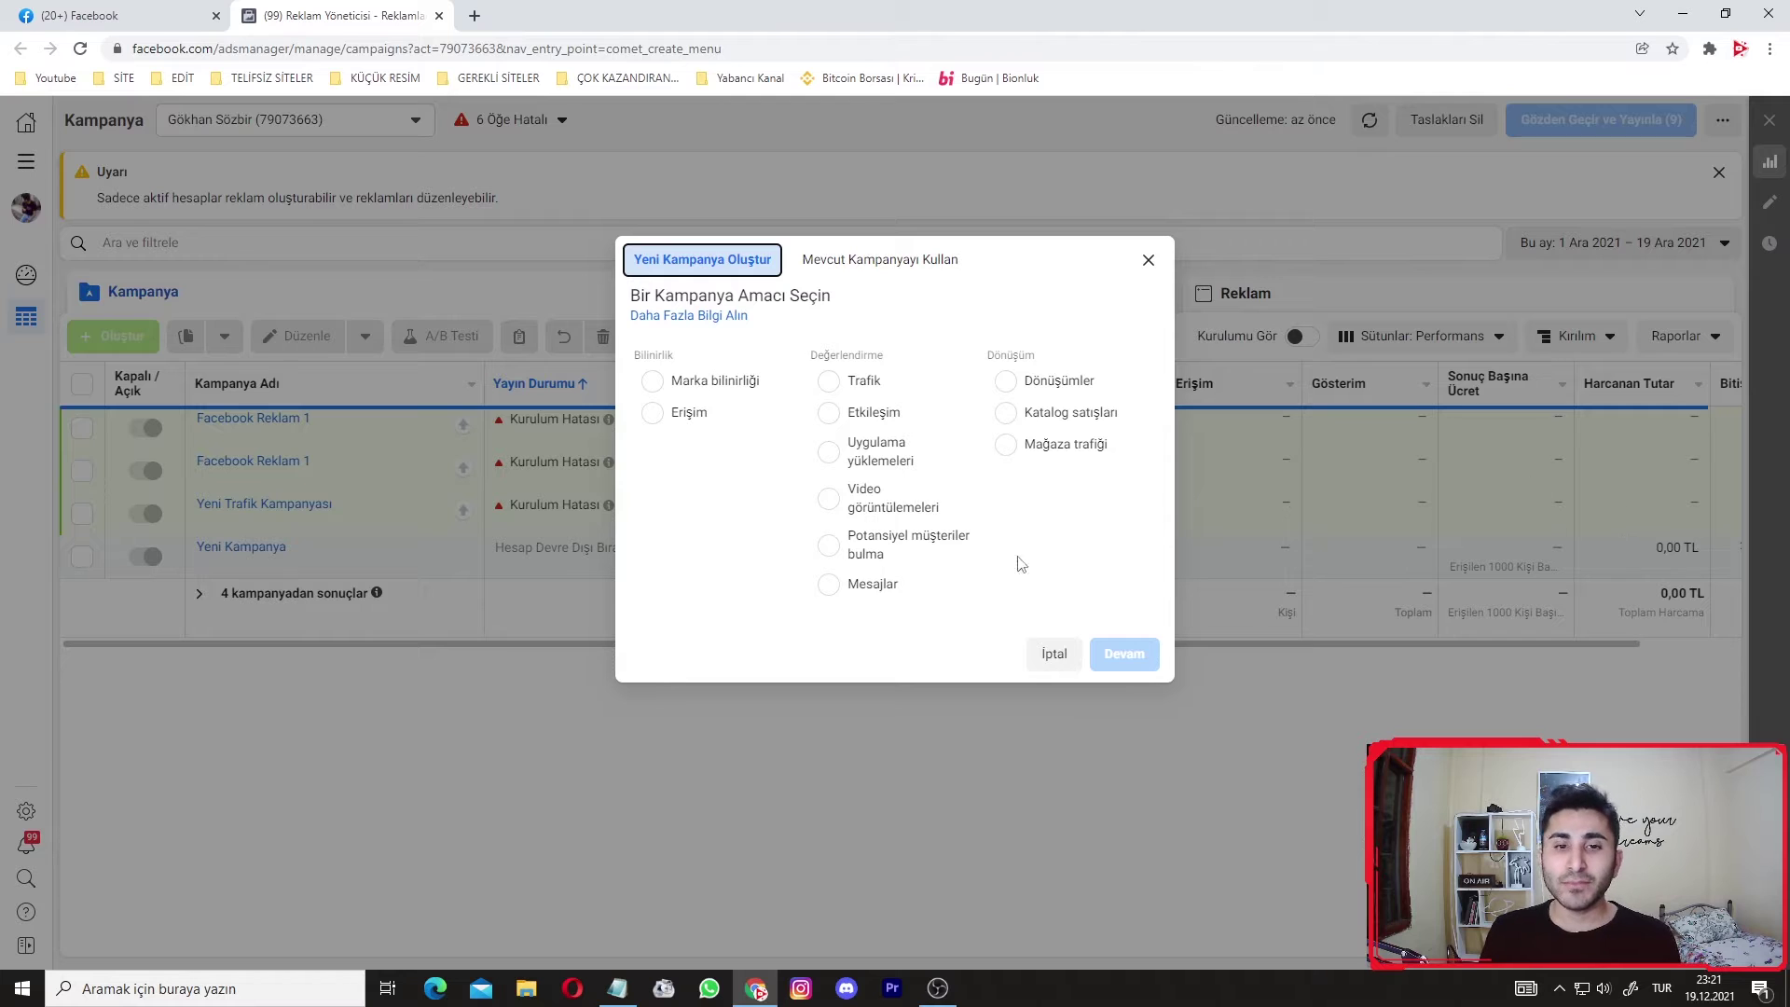
Preview the descriptions of the Trafik, Erişim and Dönüşümler campaign objectives.
click(833, 389)
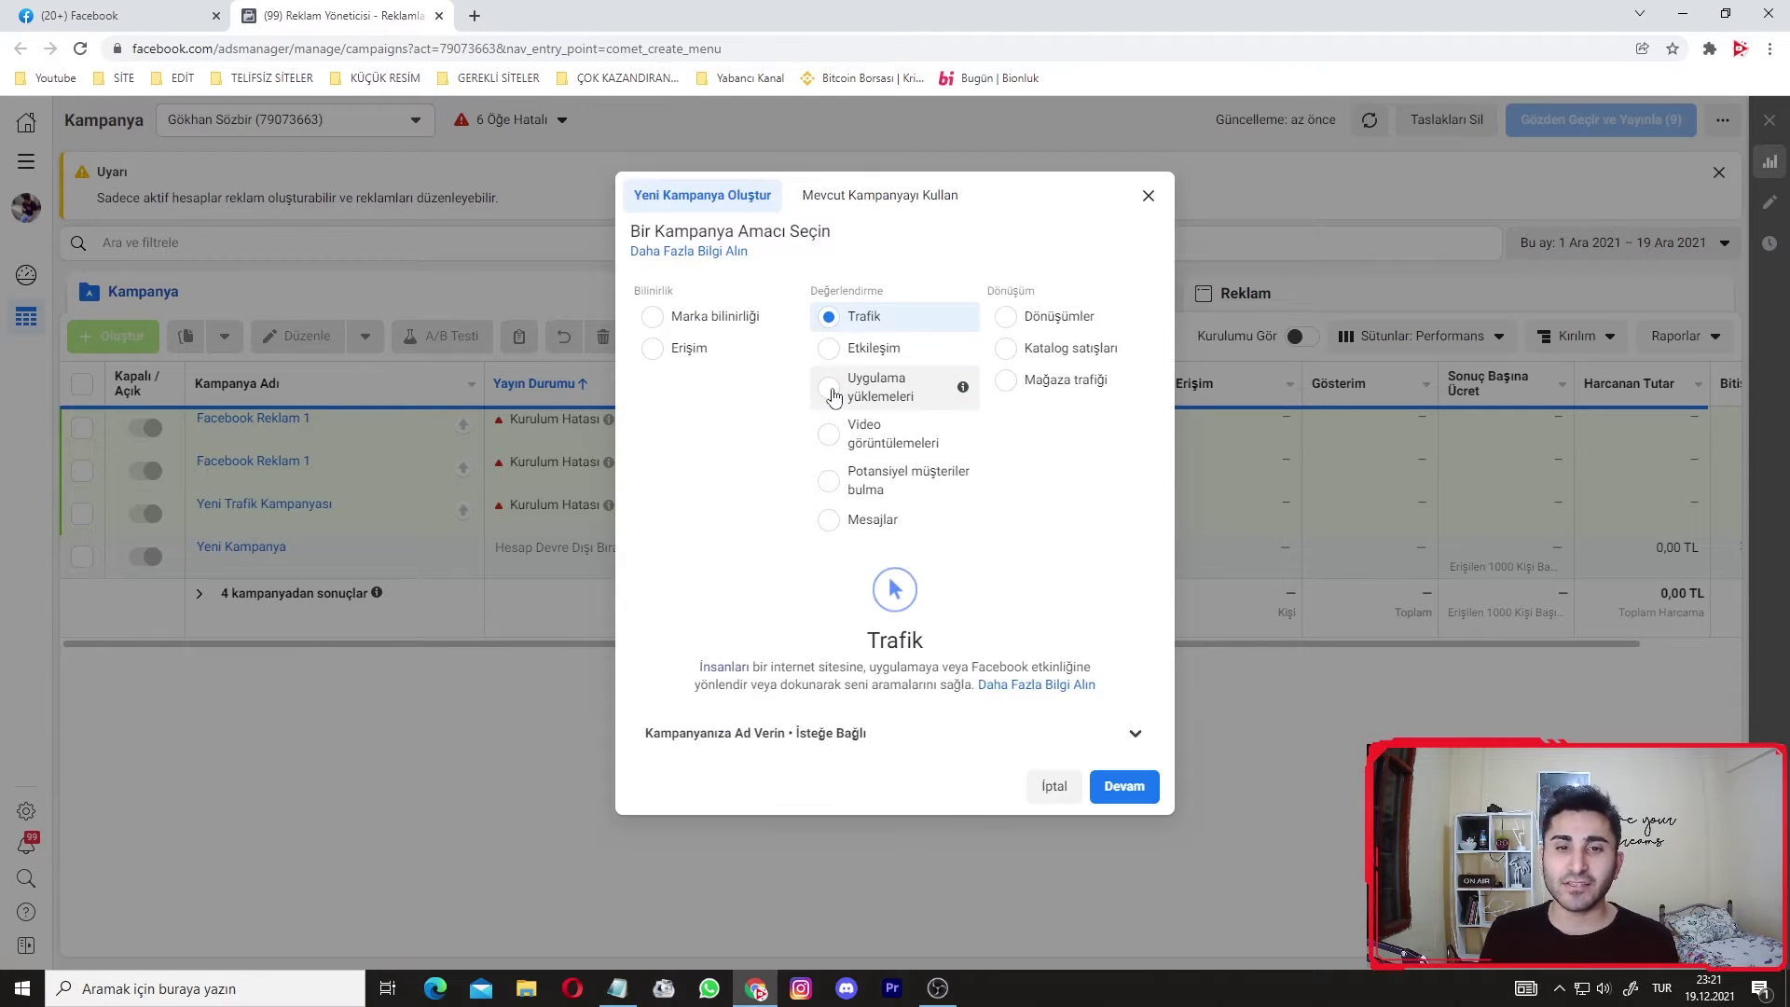
click(662, 361)
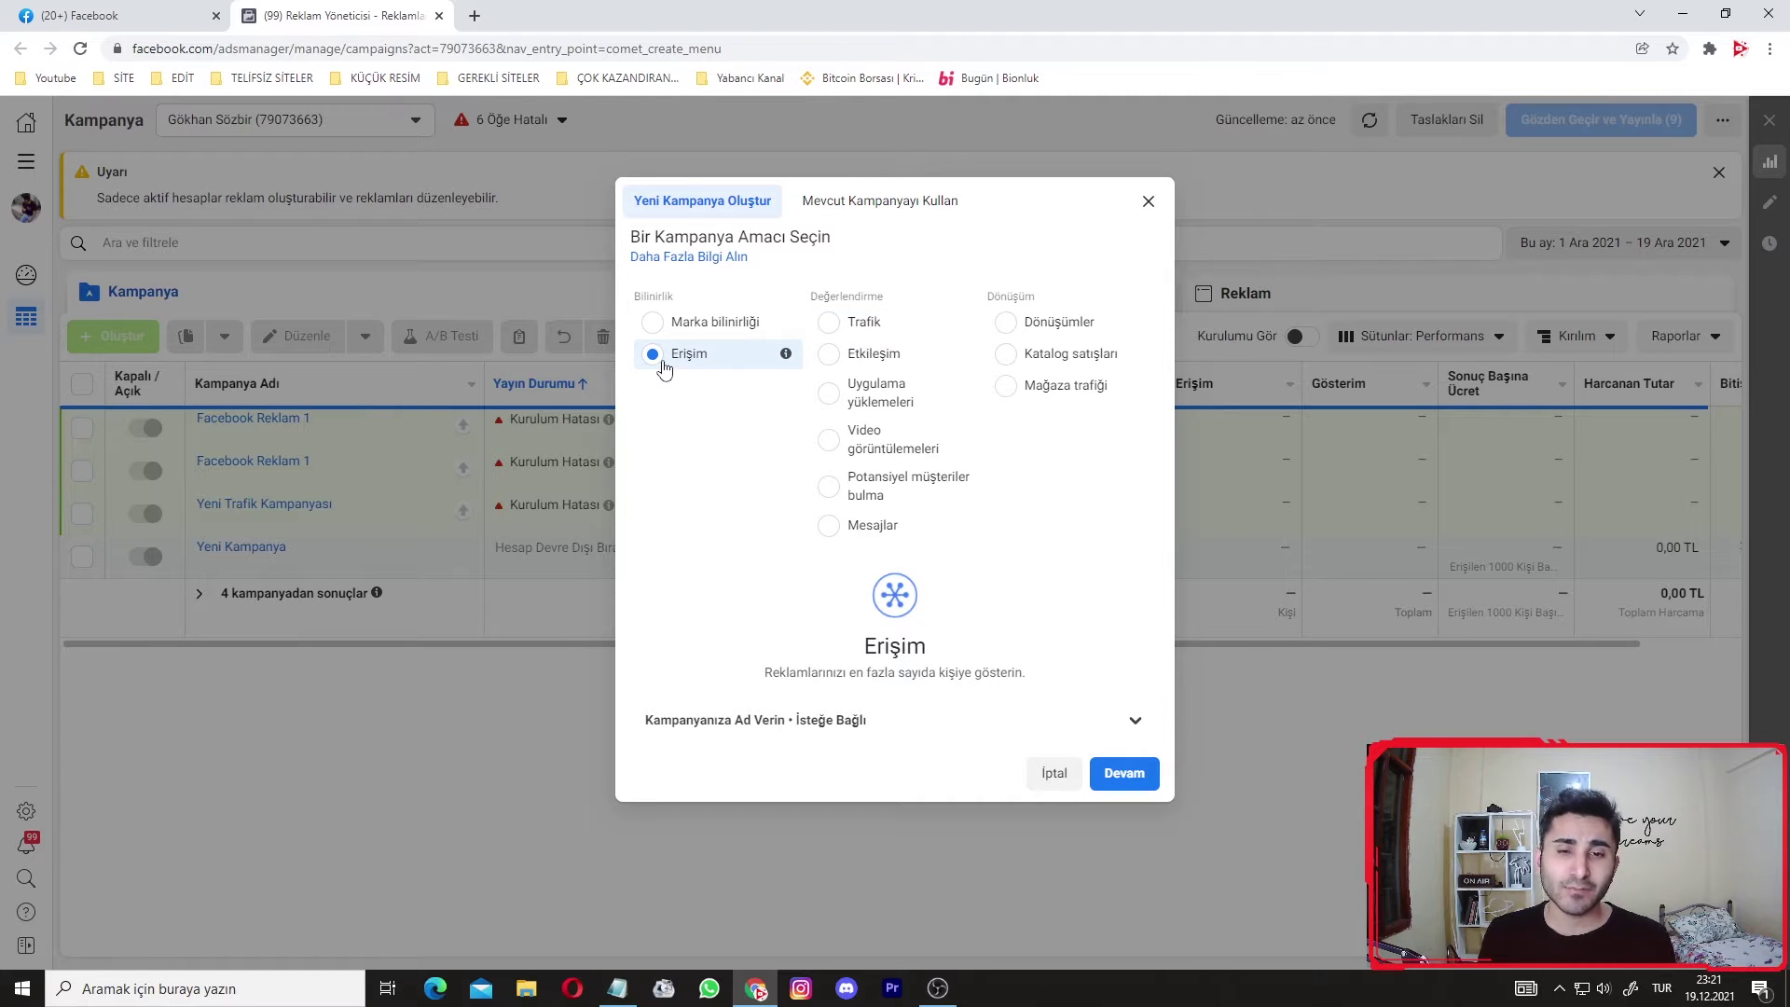
click(1020, 331)
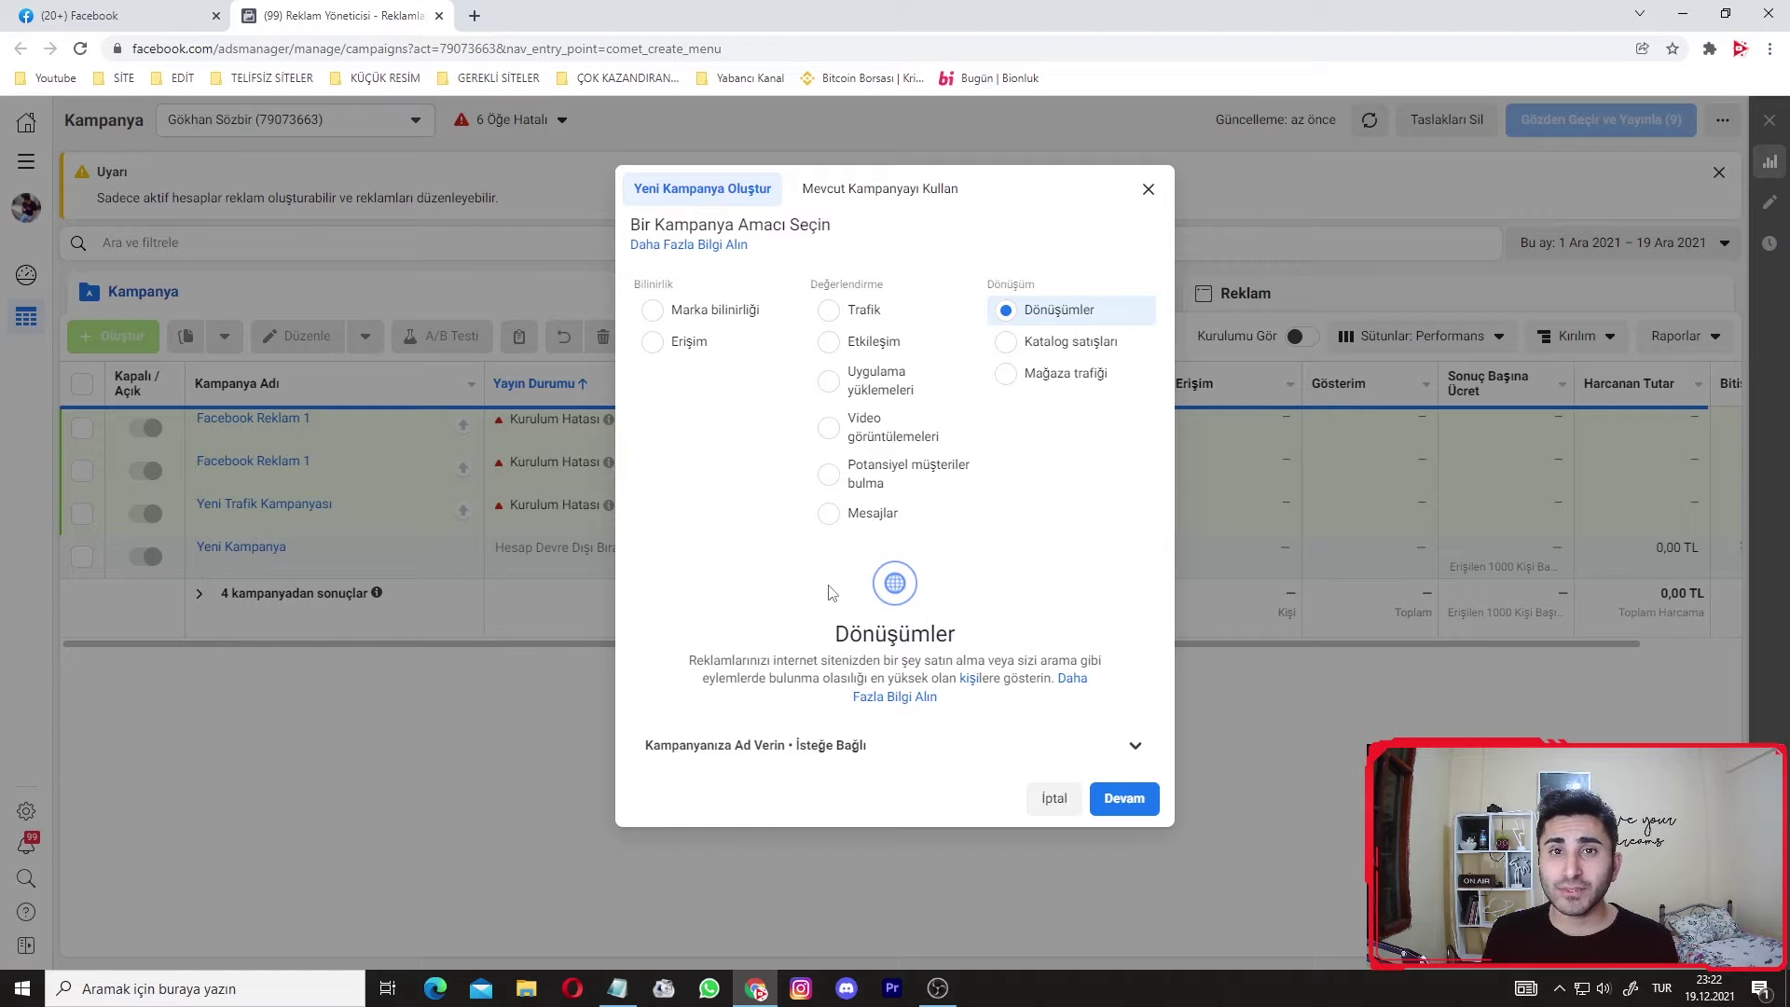
Create the new campaign with the Erişim objective and dismiss the conversion campaign recommendation.
click(657, 357)
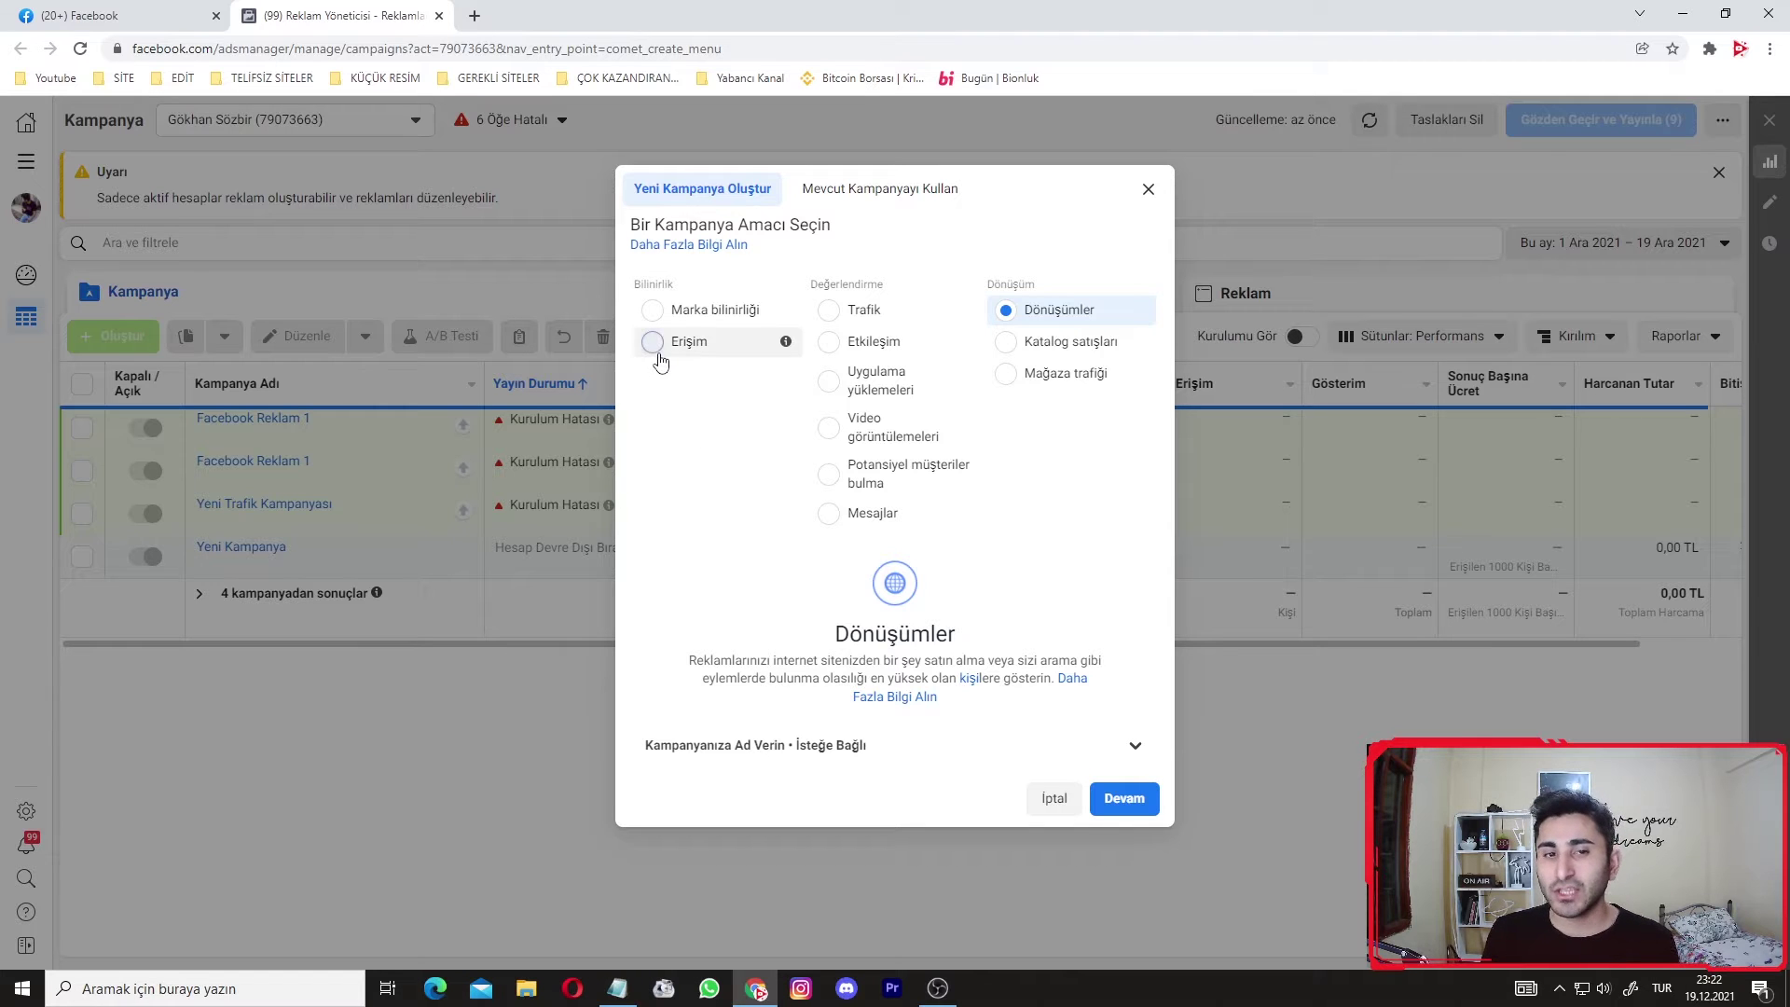
click(1139, 777)
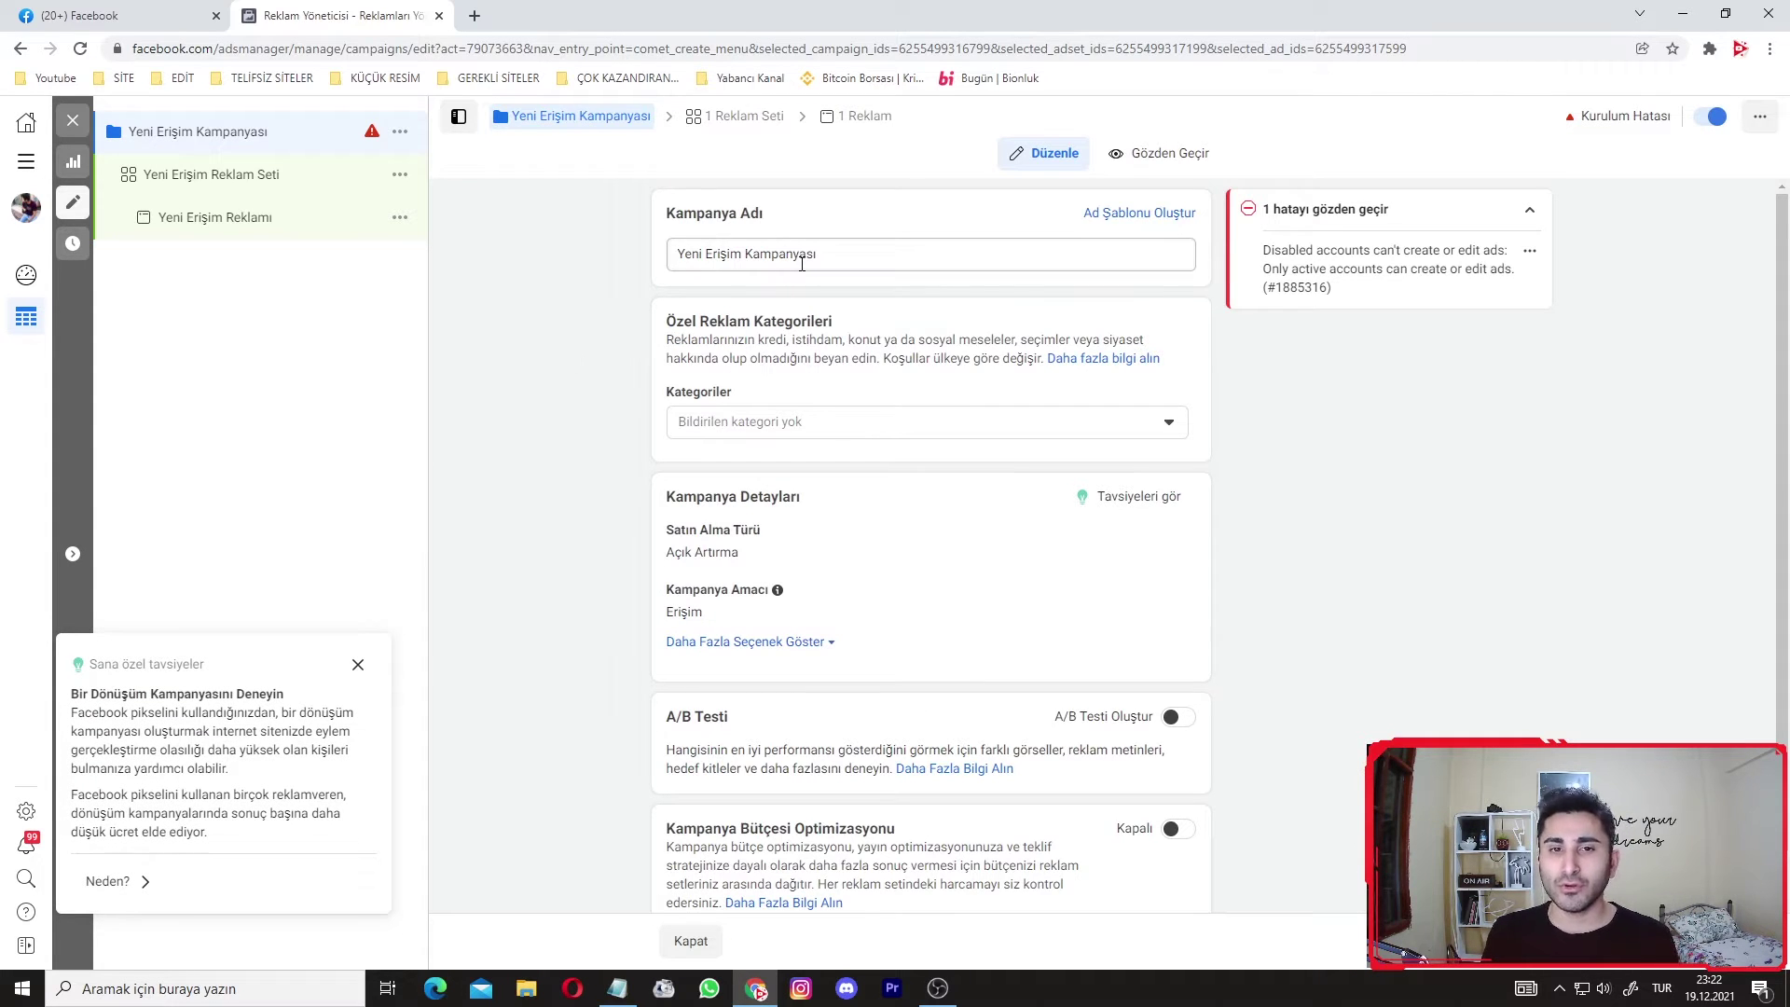
click(364, 669)
Rename the reach campaign's ad set as "Facebook Reklam 1".
click(738, 116)
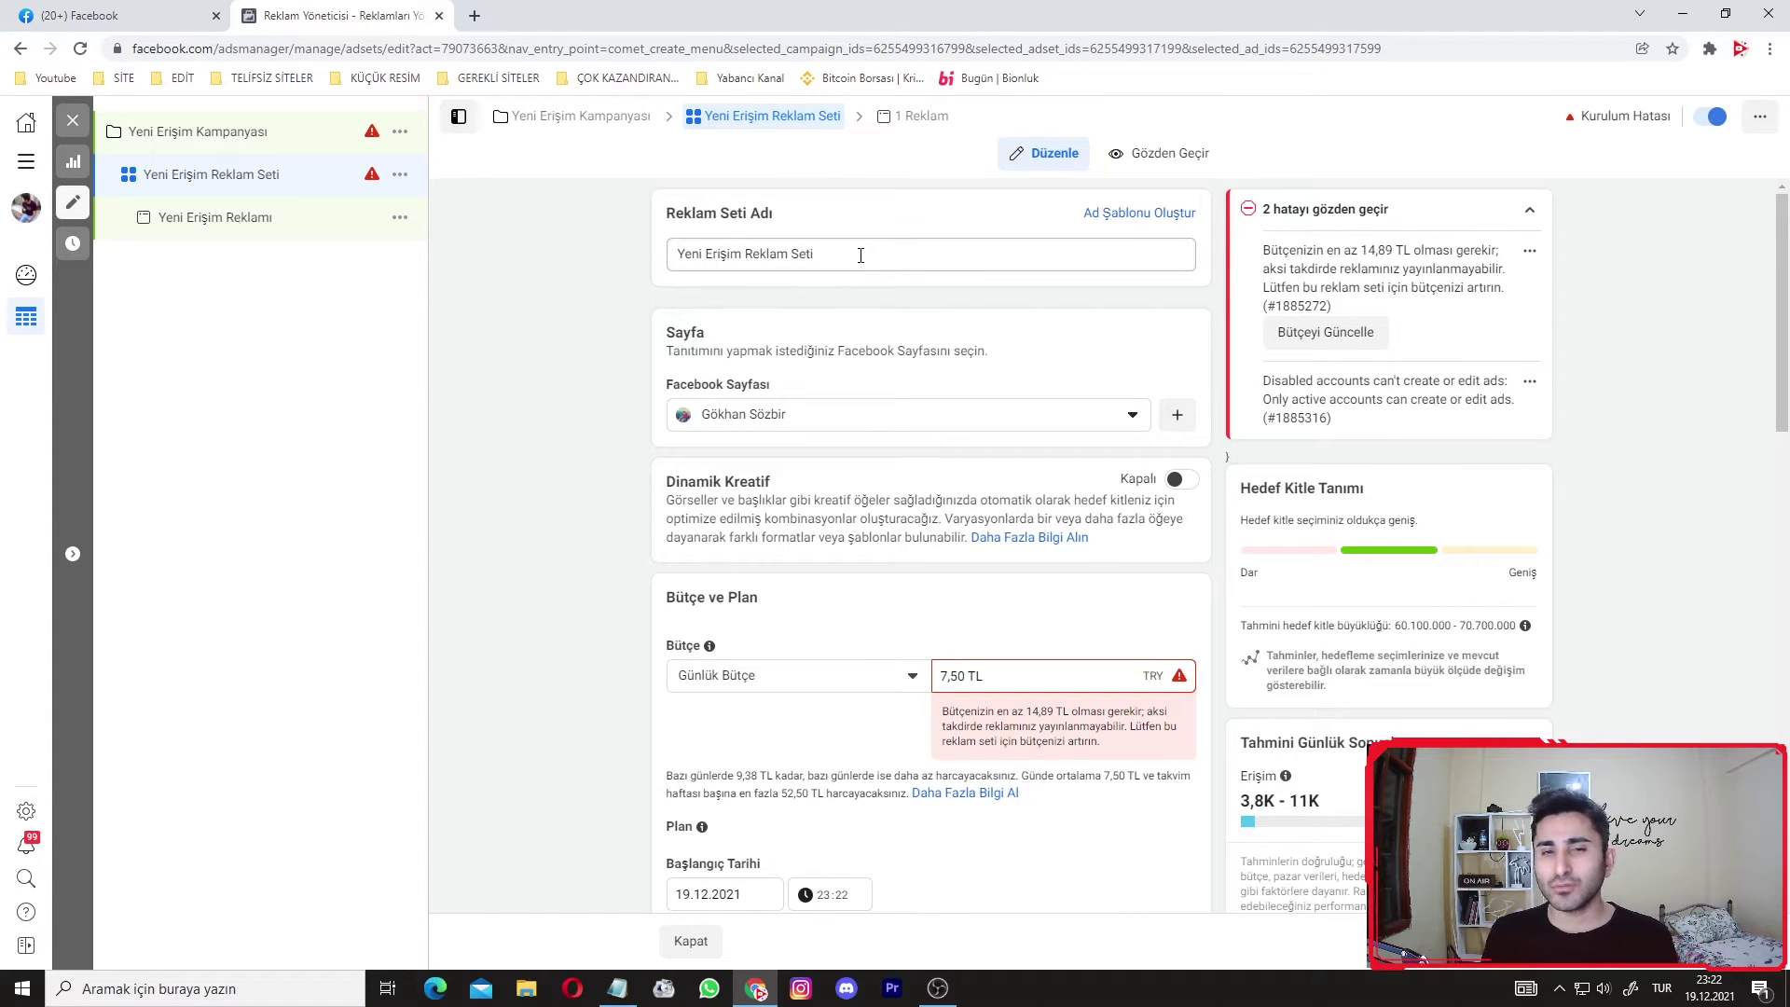
drag(860, 256, 526, 265)
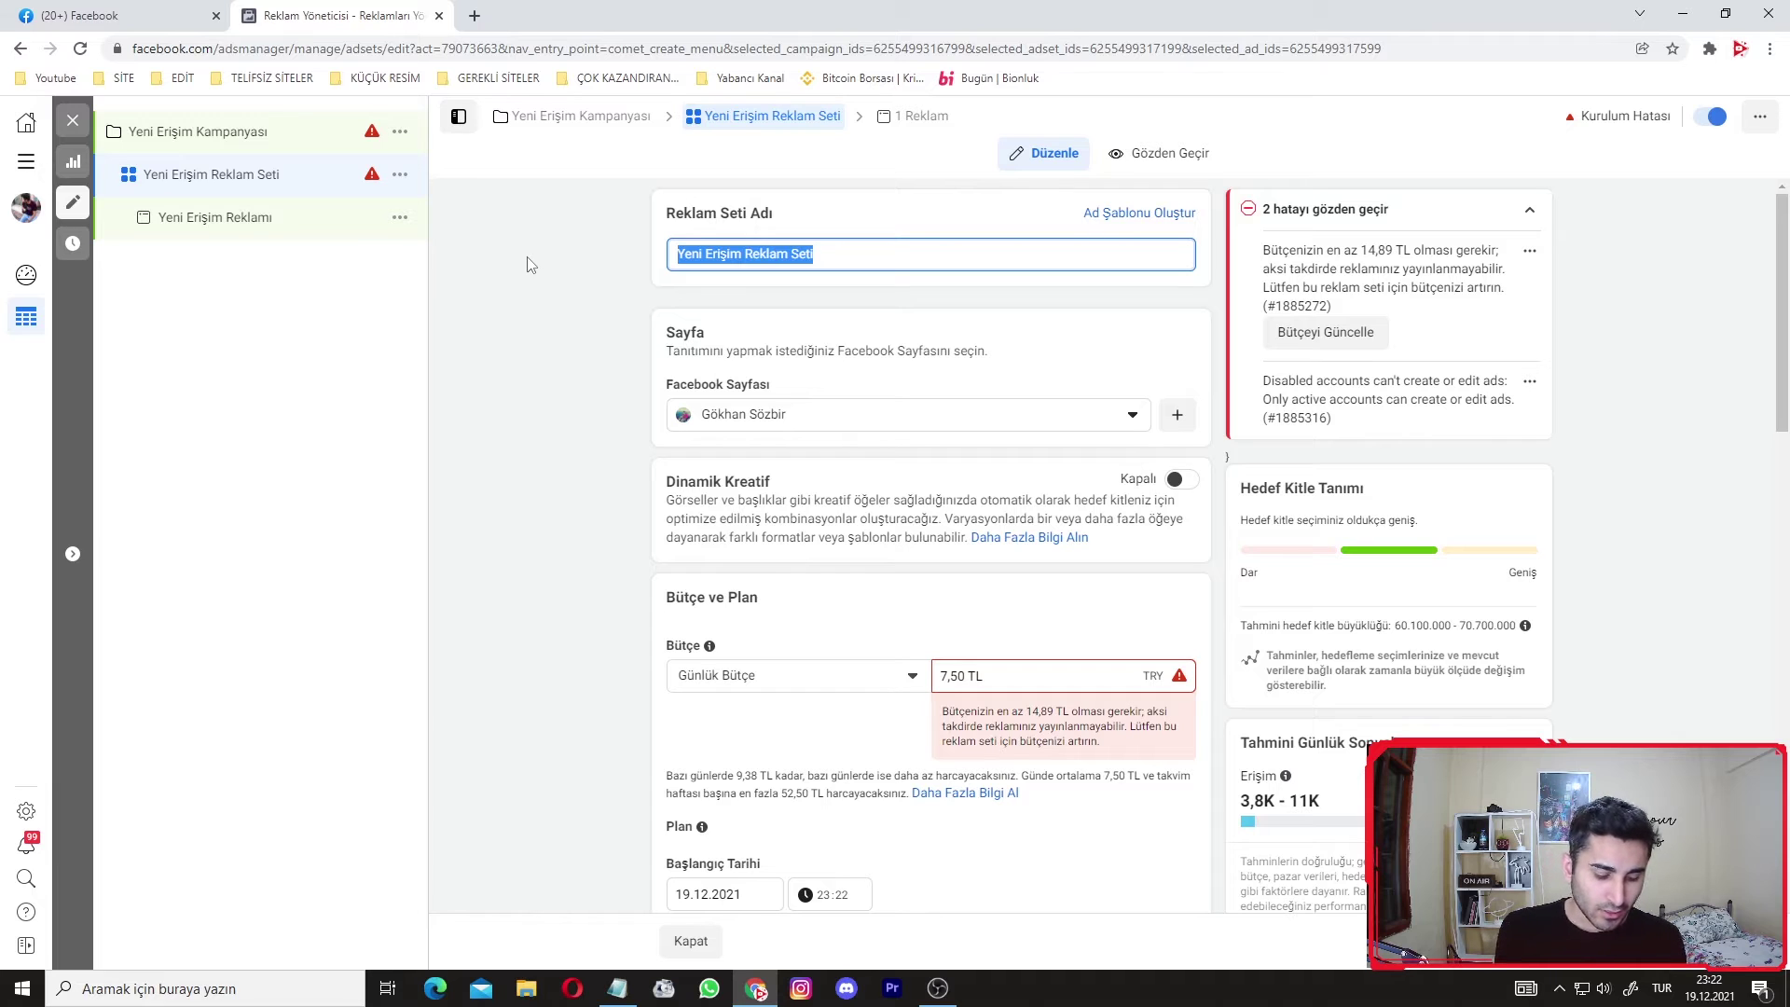
text(Facebo)
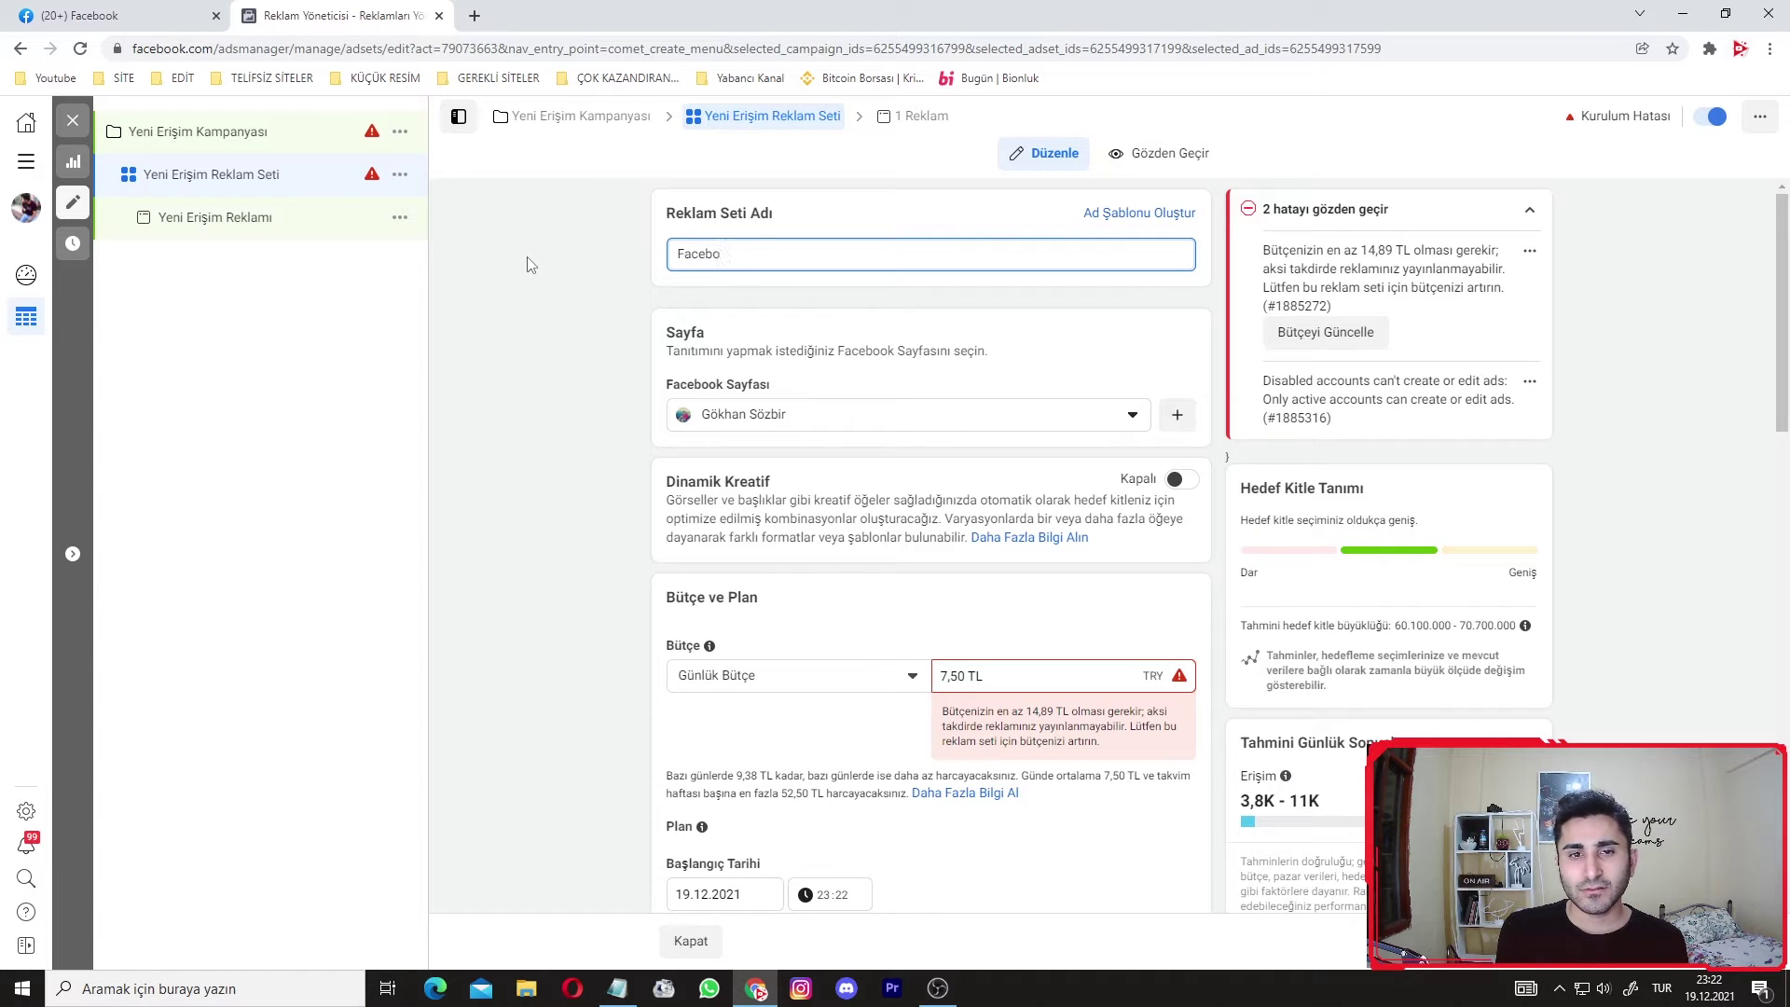
text(ok Reklam 1)
click(526, 264)
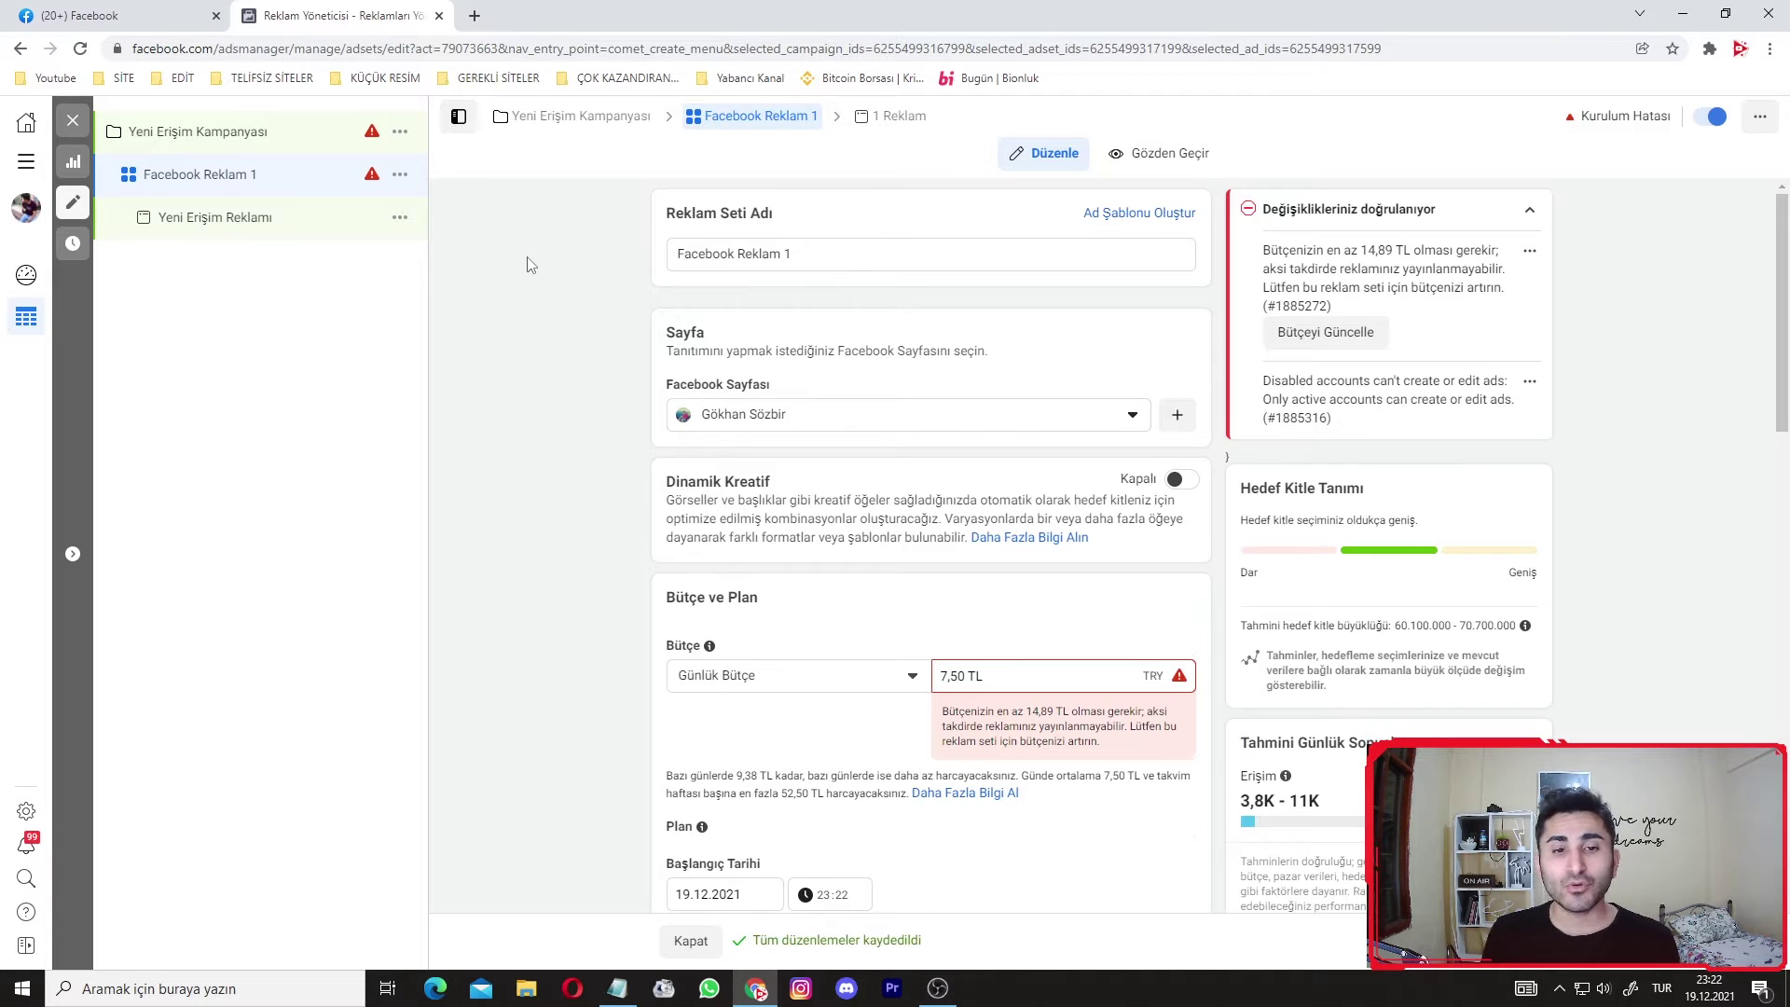
Try a Toplam Bütçe of 200 TL for the ad set and return the budget type to Günlük Bütçe.
scroll(560, 373, down, 1)
scroll(616, 487, down, 1)
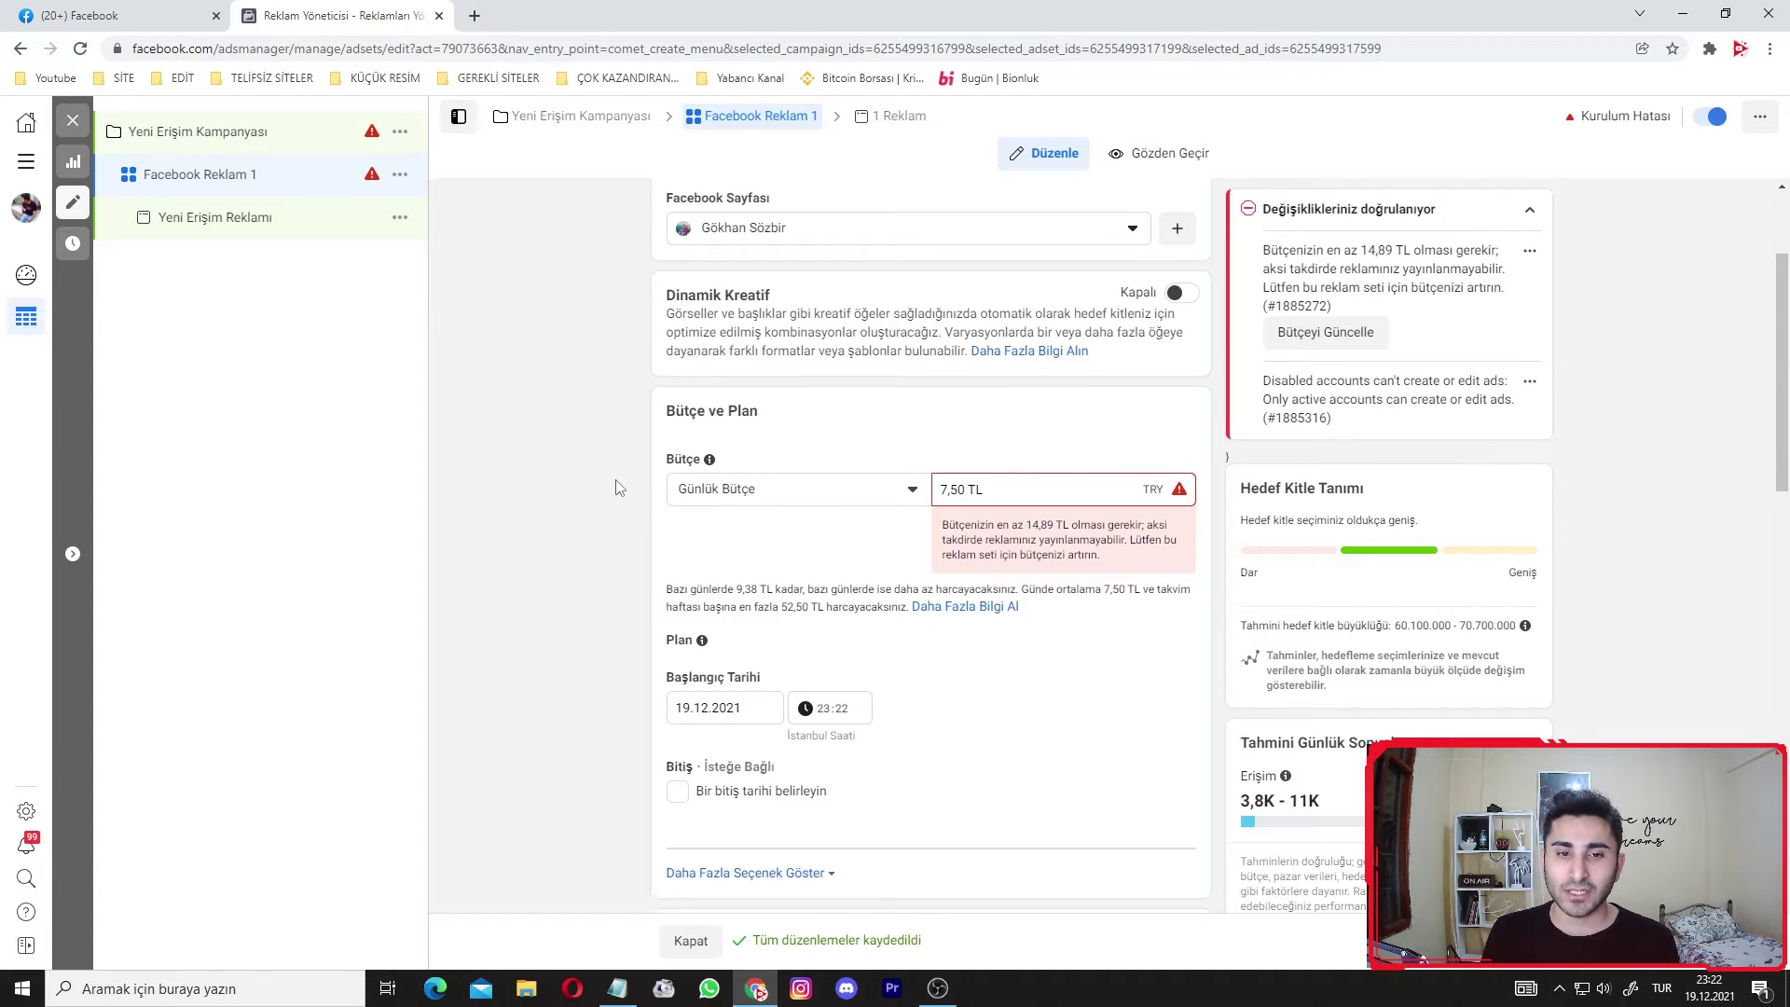
scroll(615, 487, down, 1)
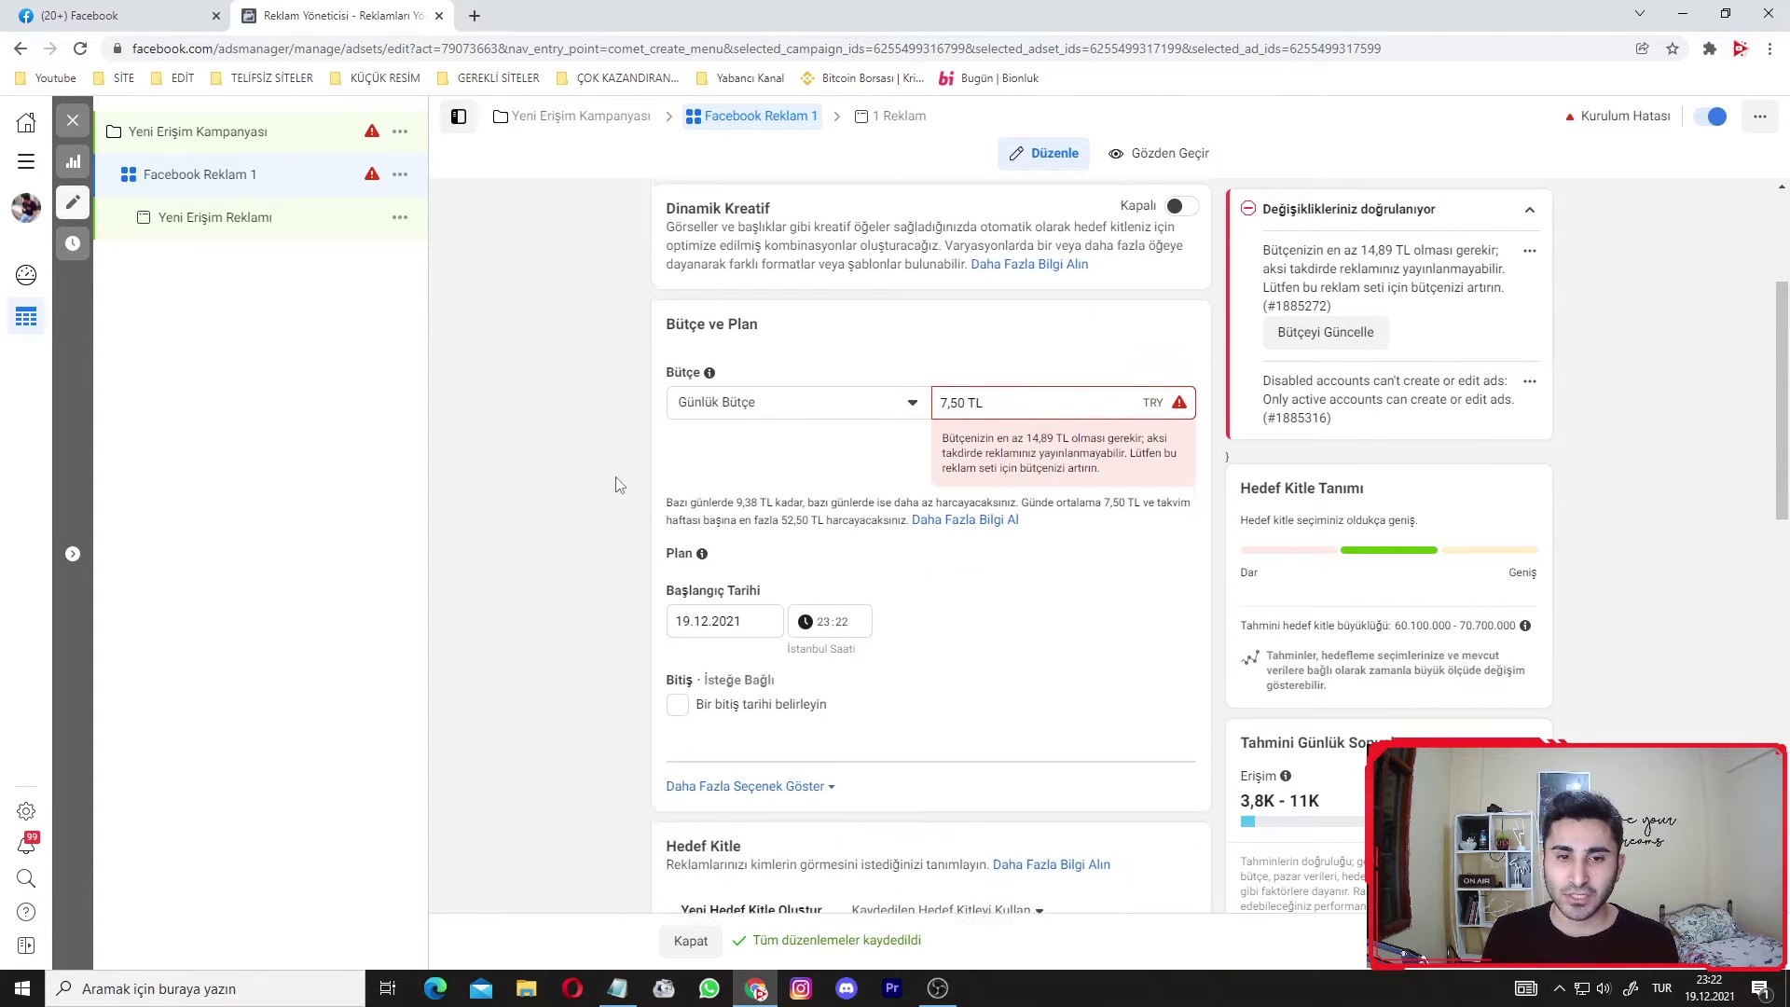
click(747, 399)
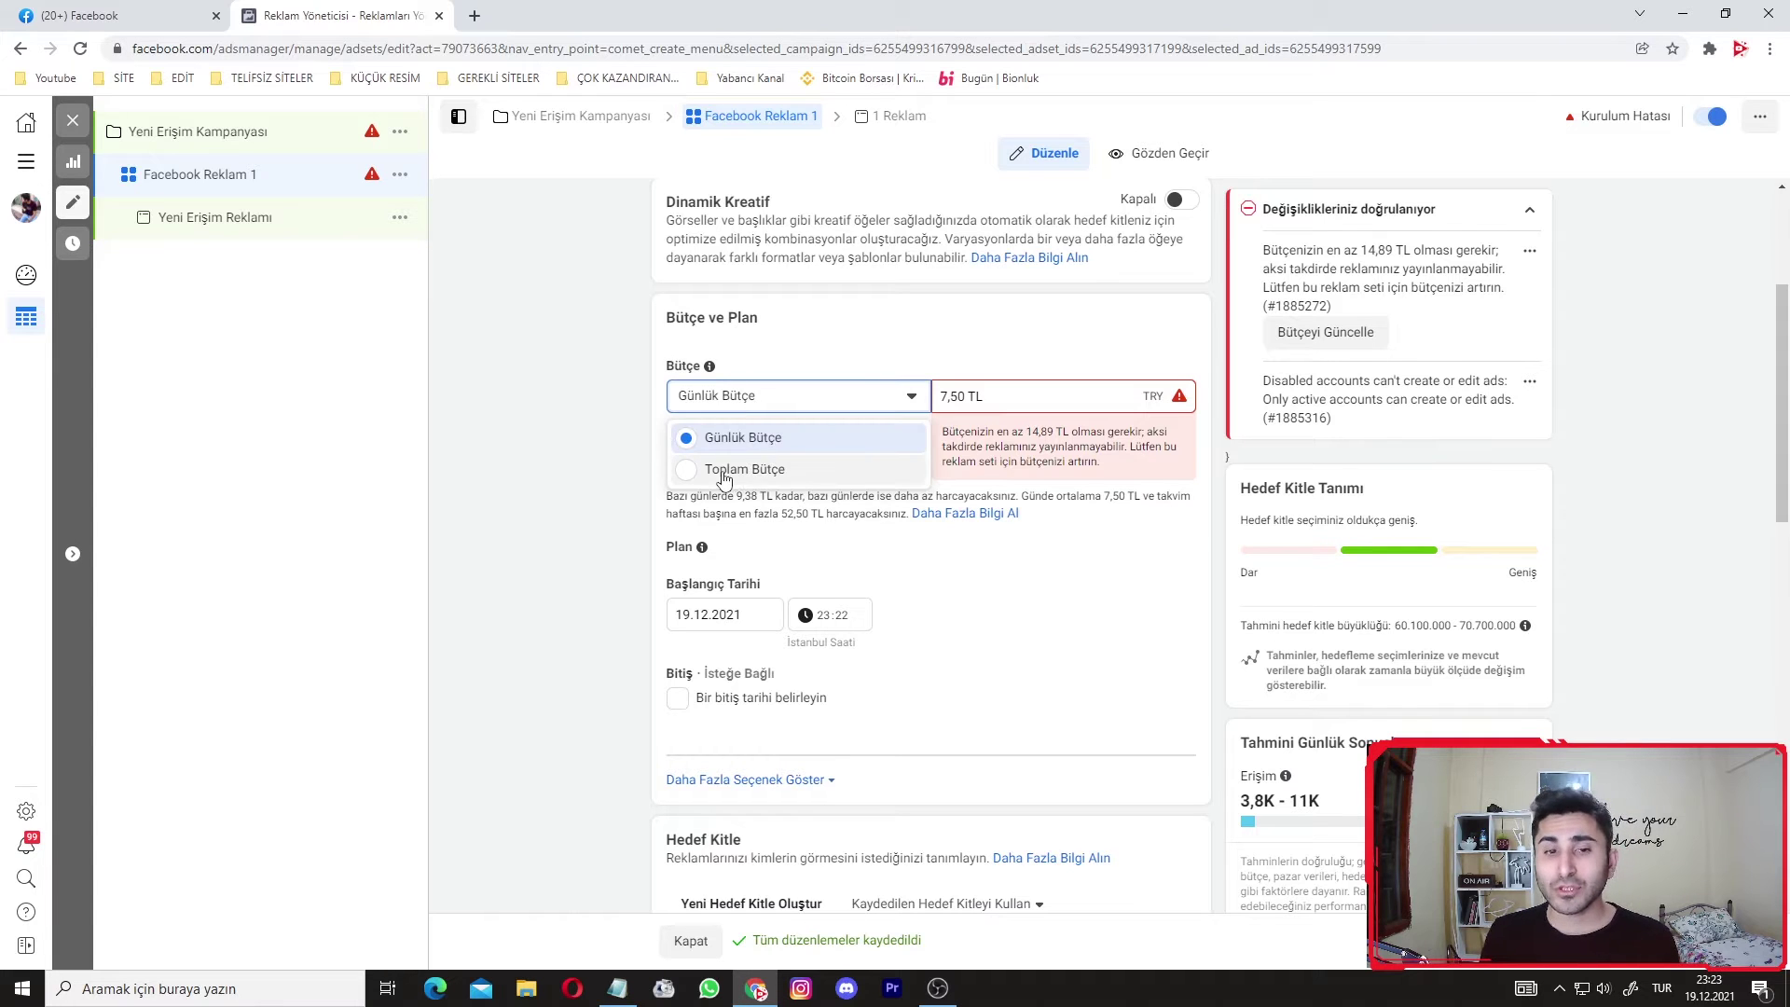
click(726, 408)
click(753, 403)
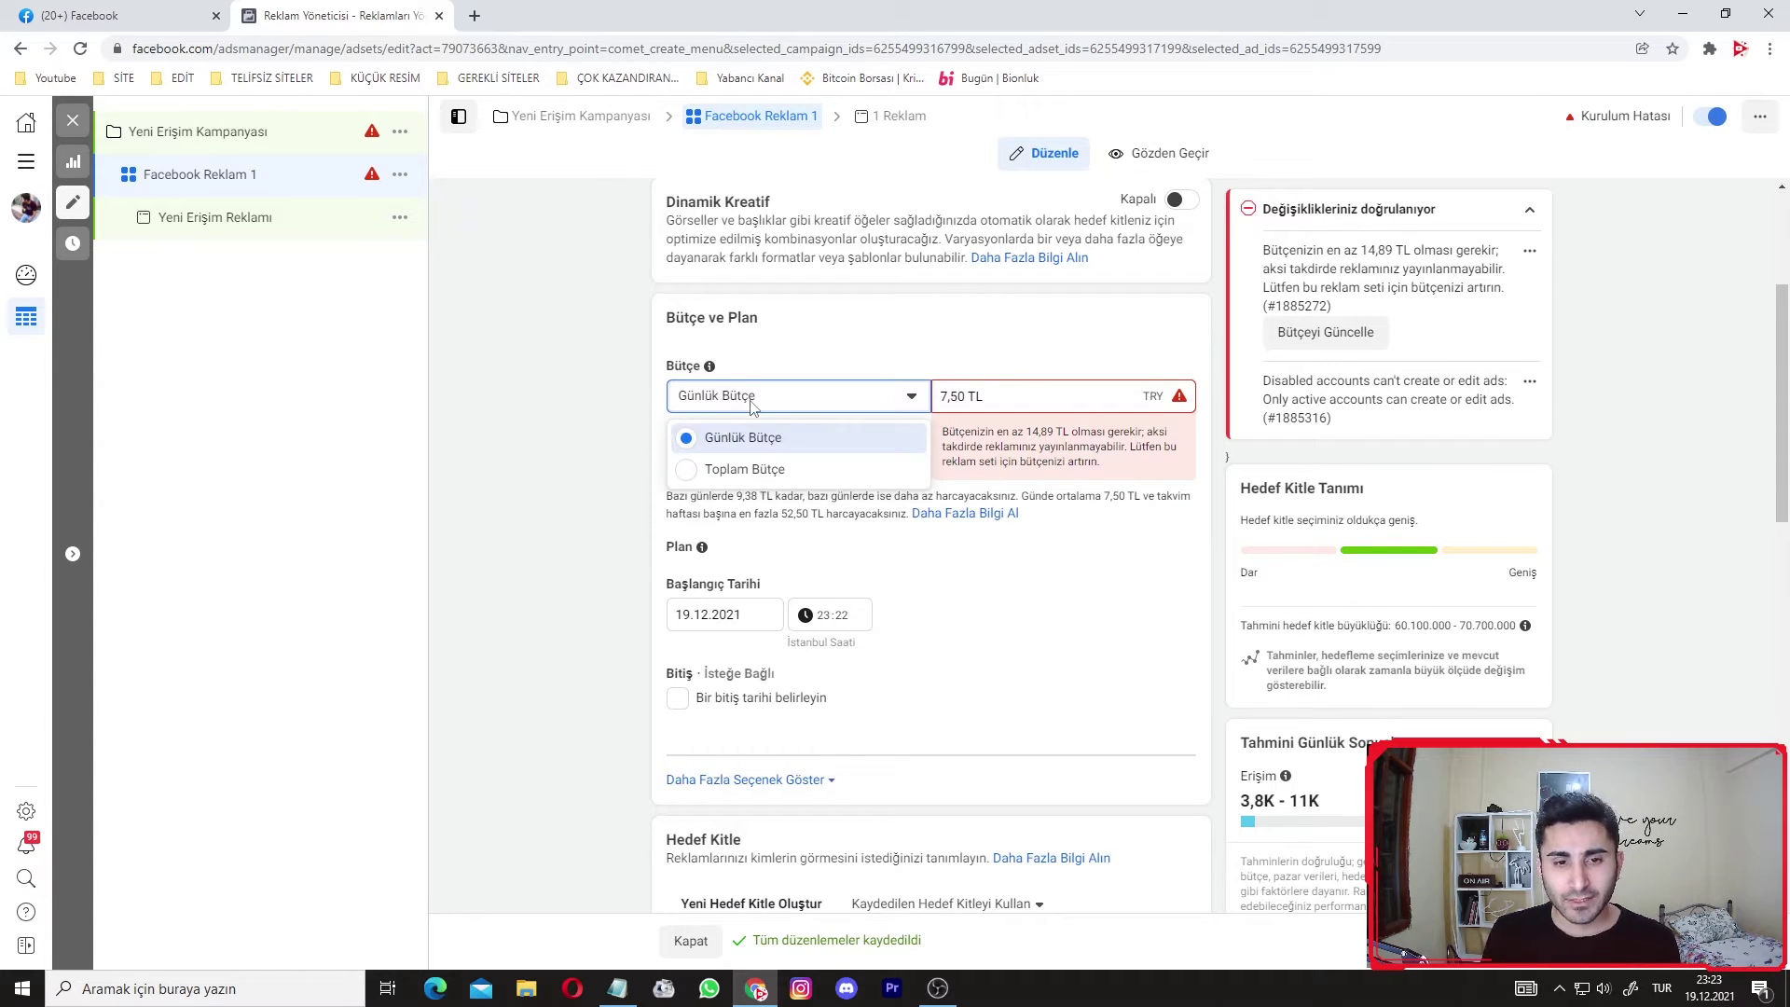
click(704, 470)
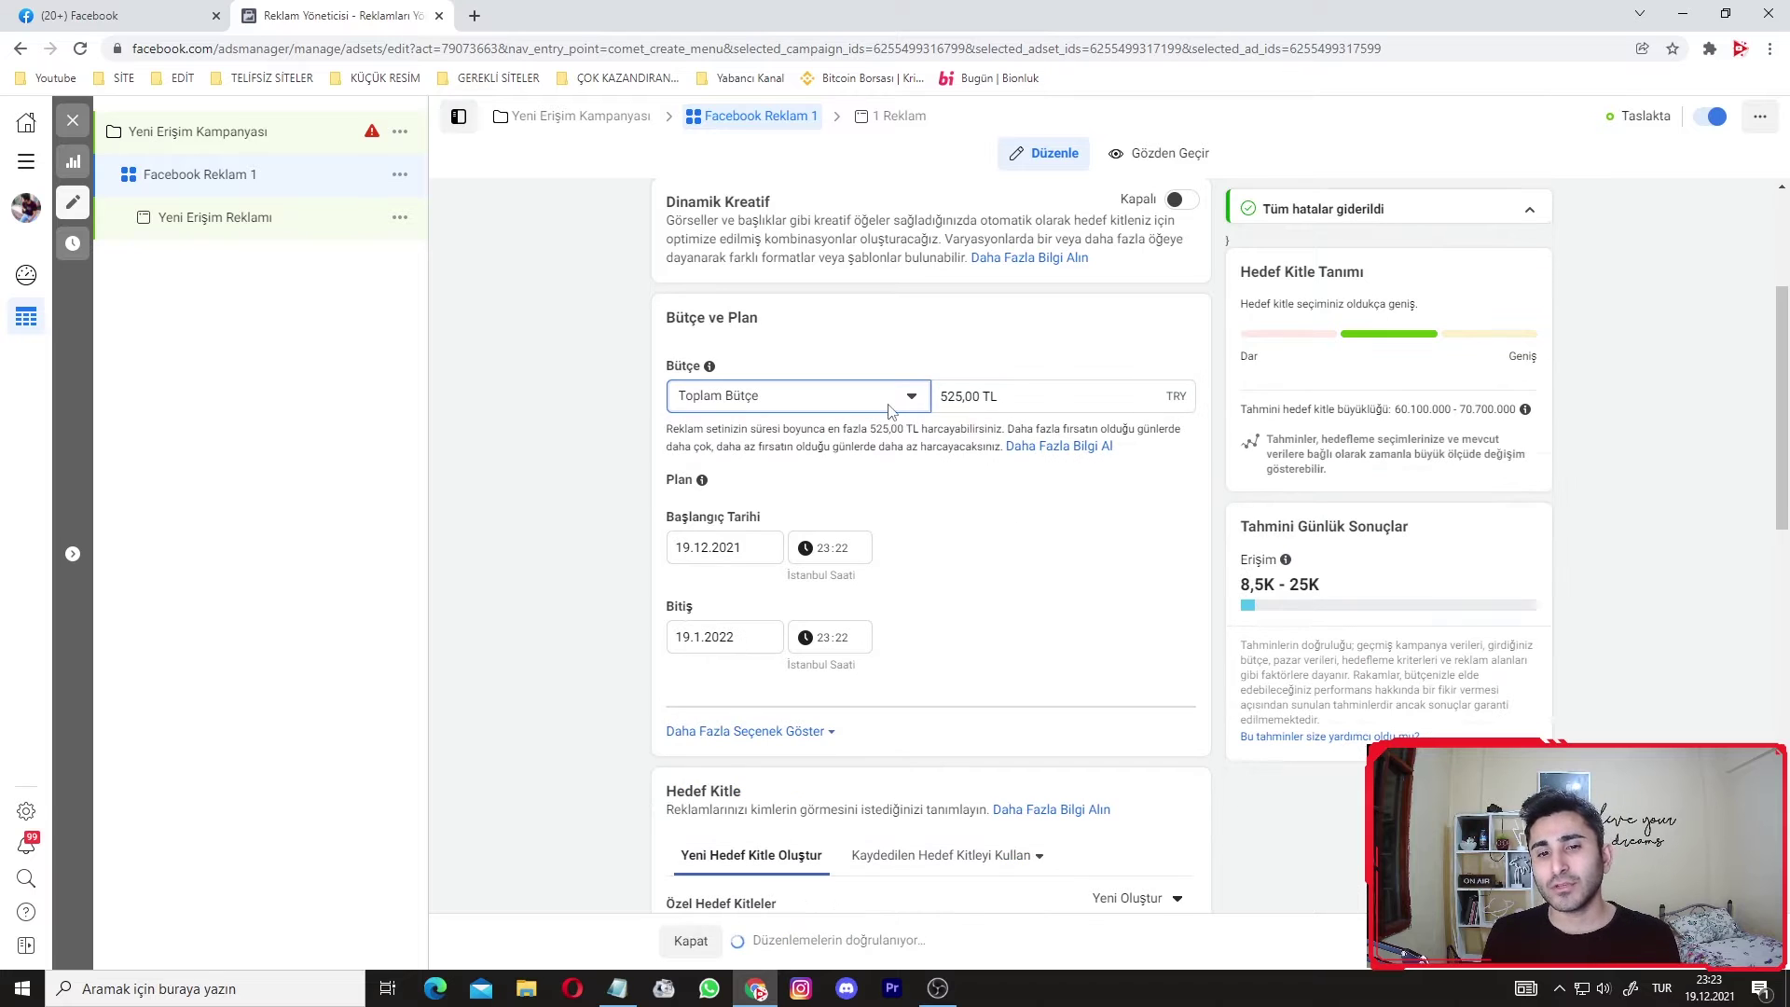
text(200)
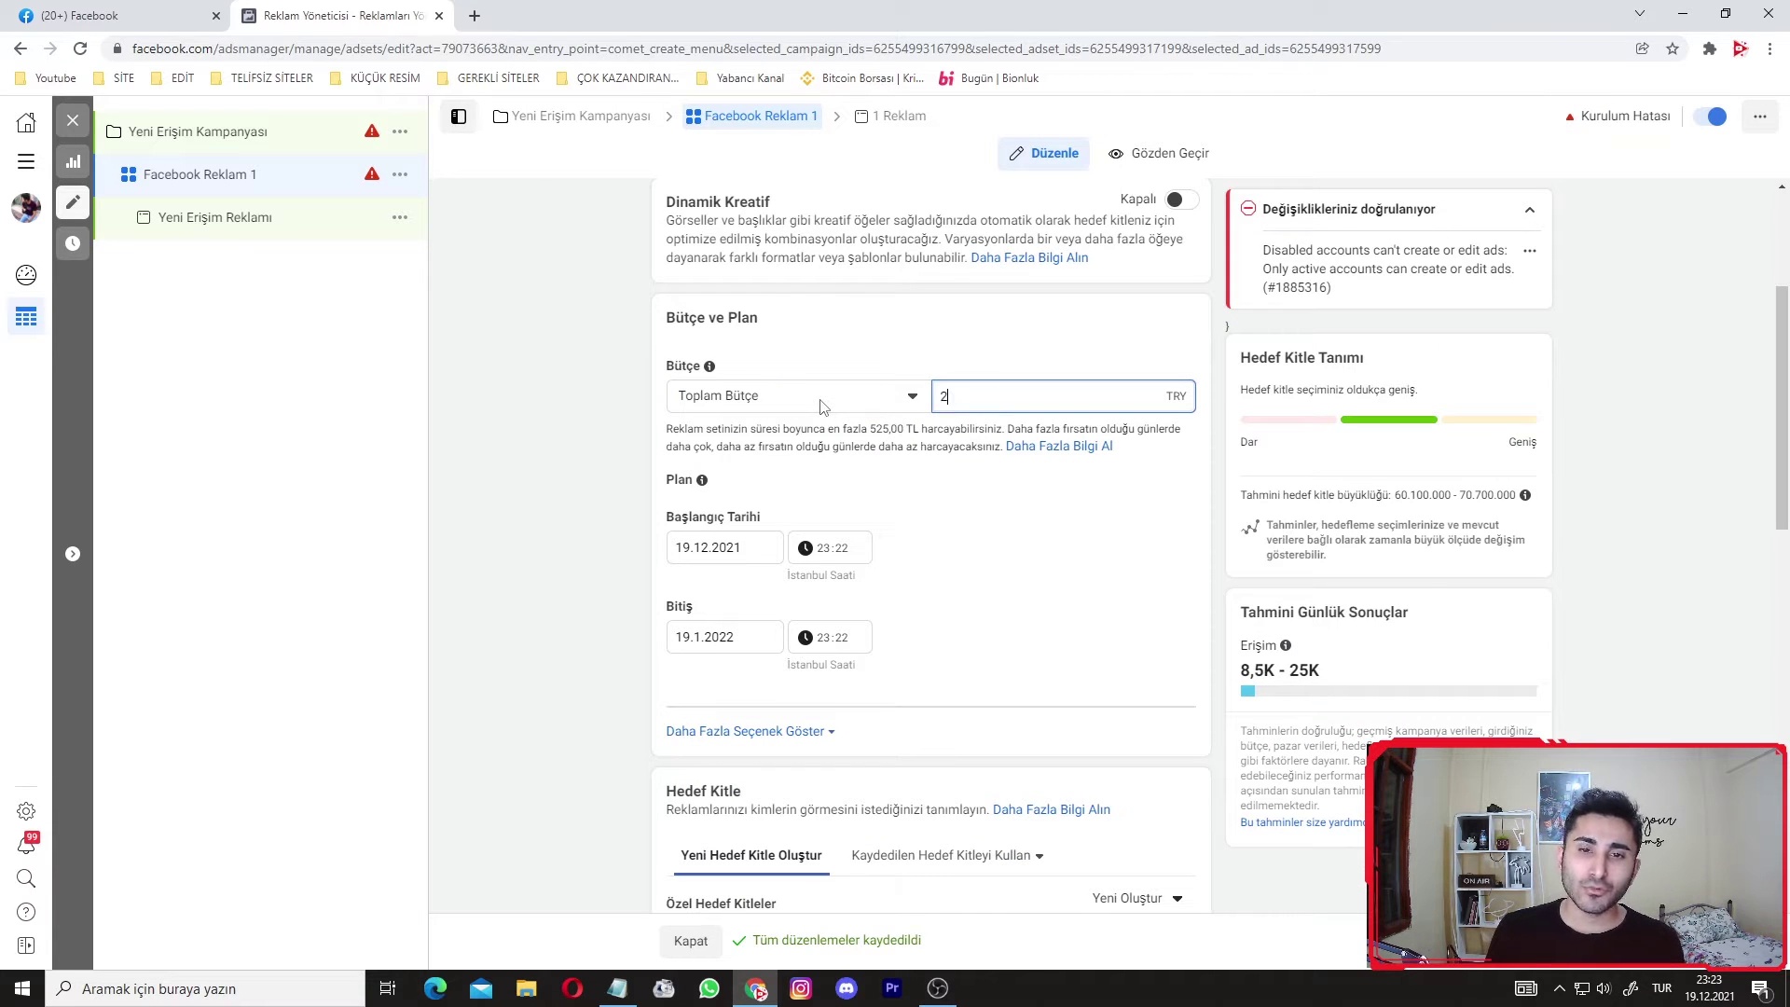
click(570, 496)
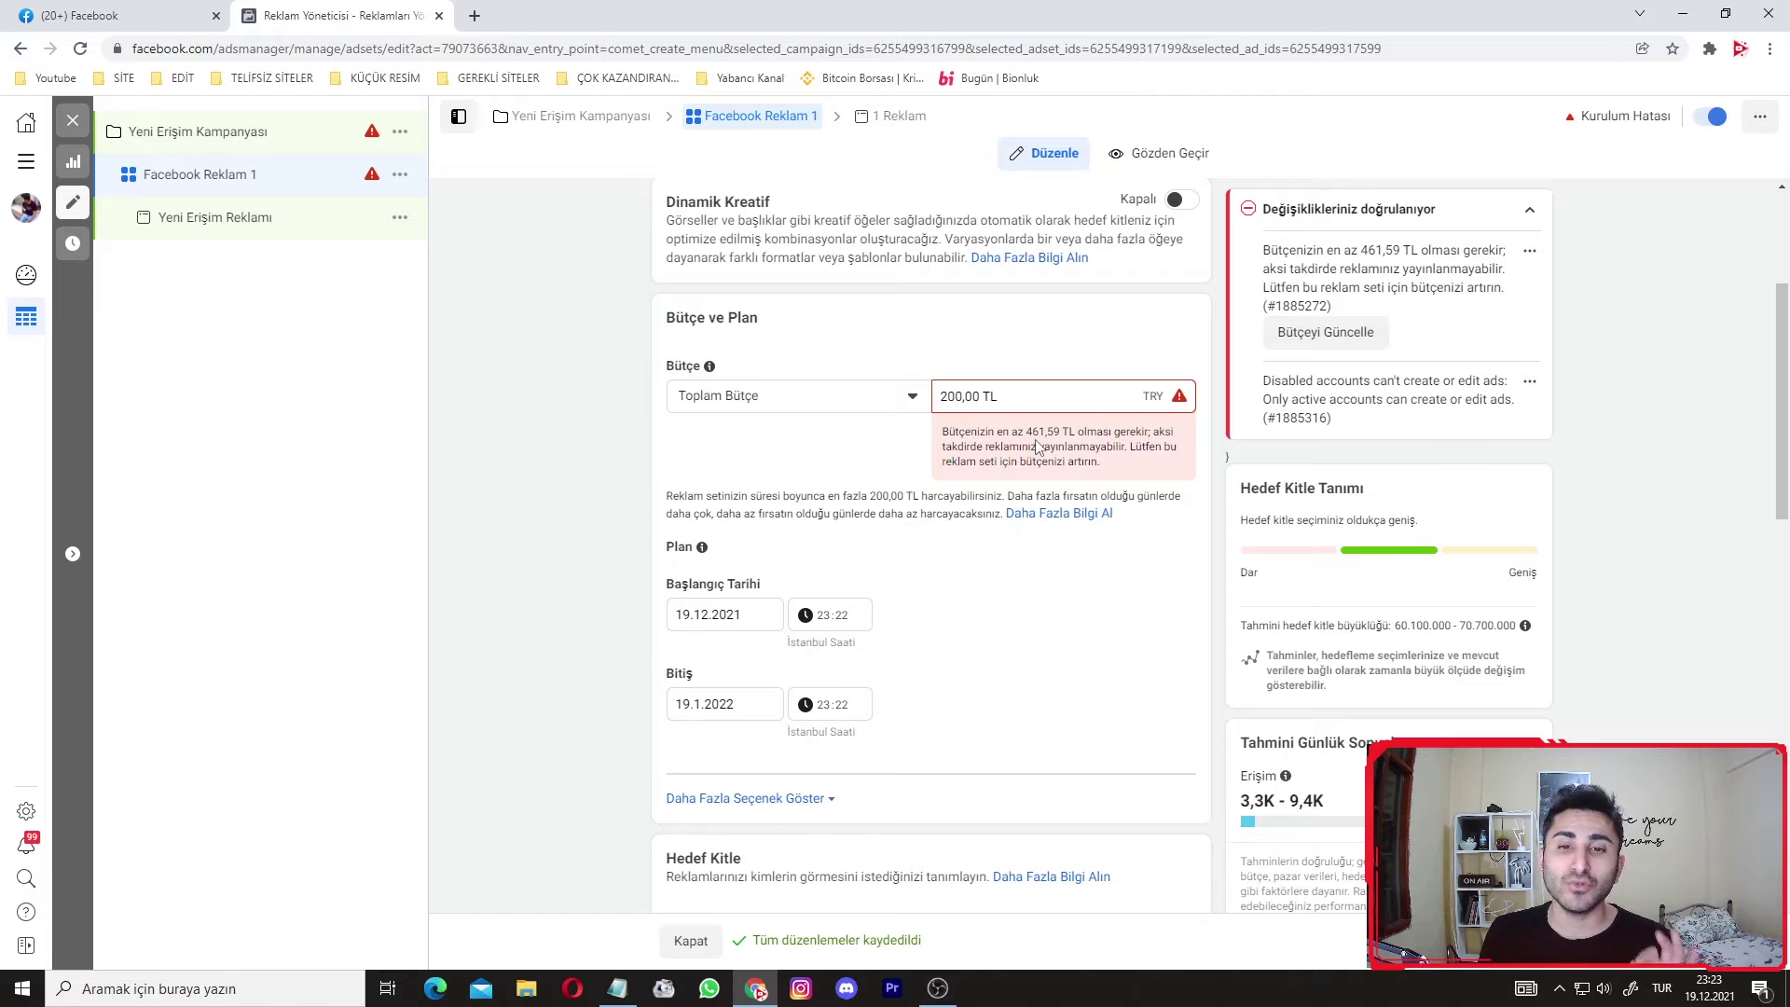
click(830, 402)
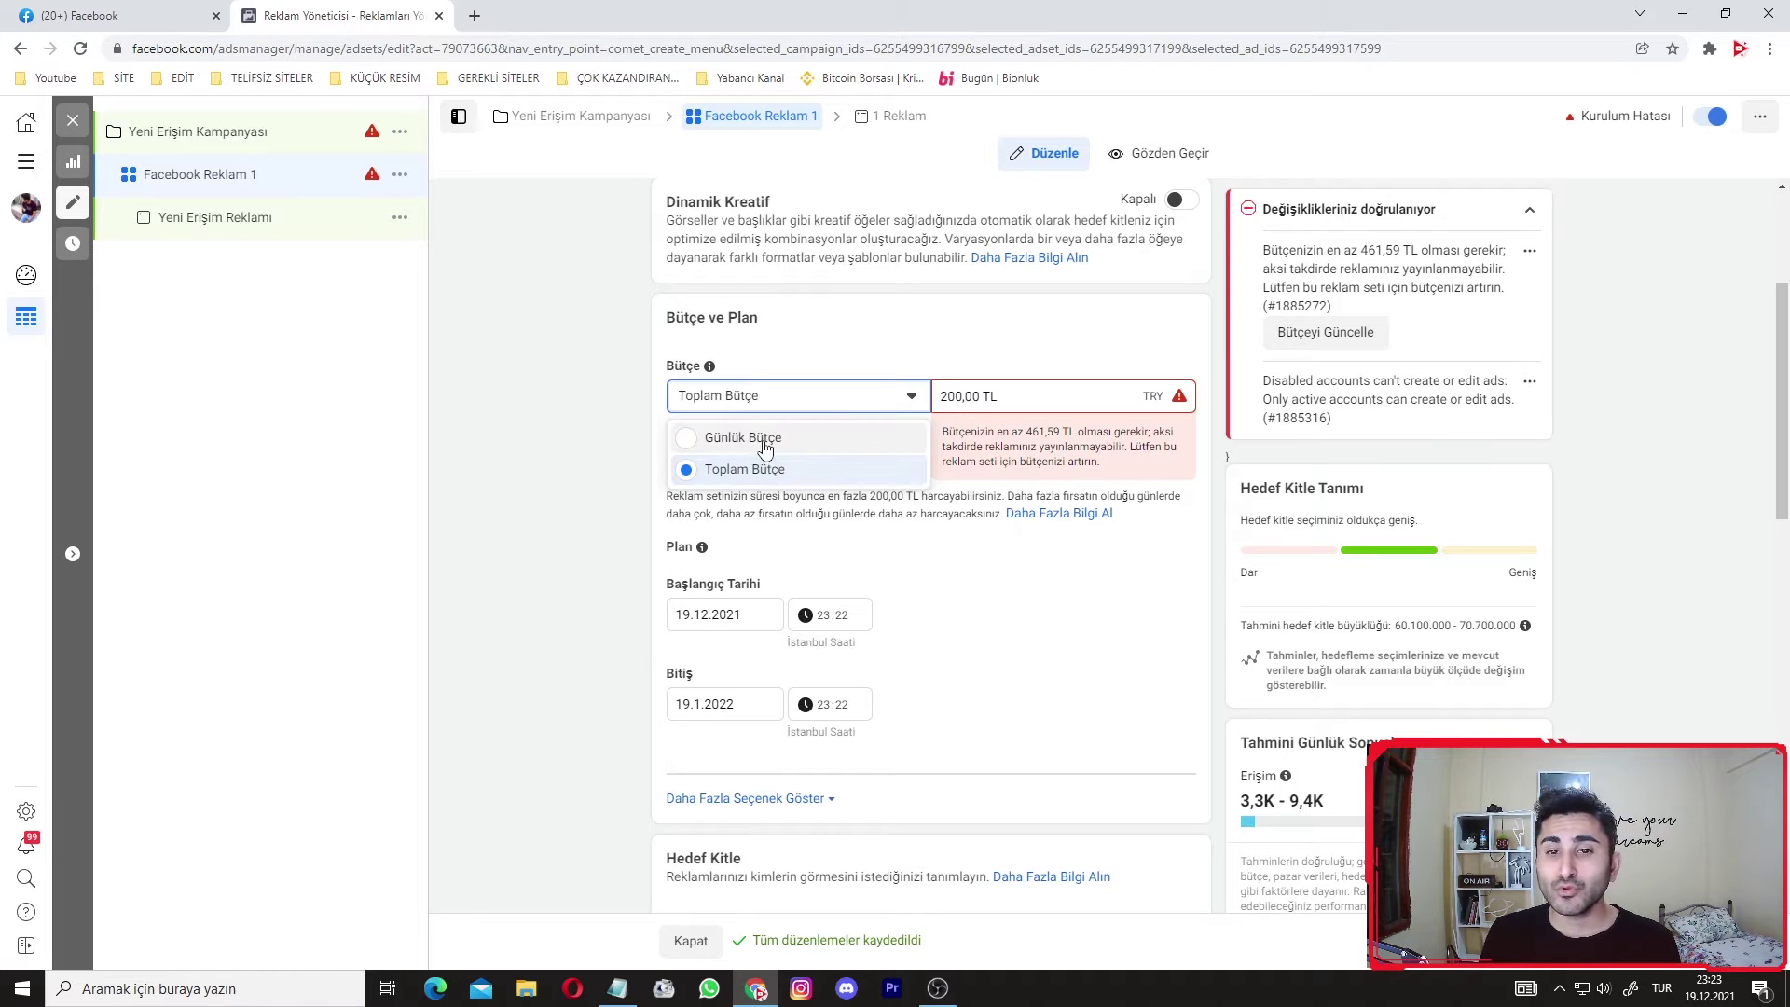
click(765, 438)
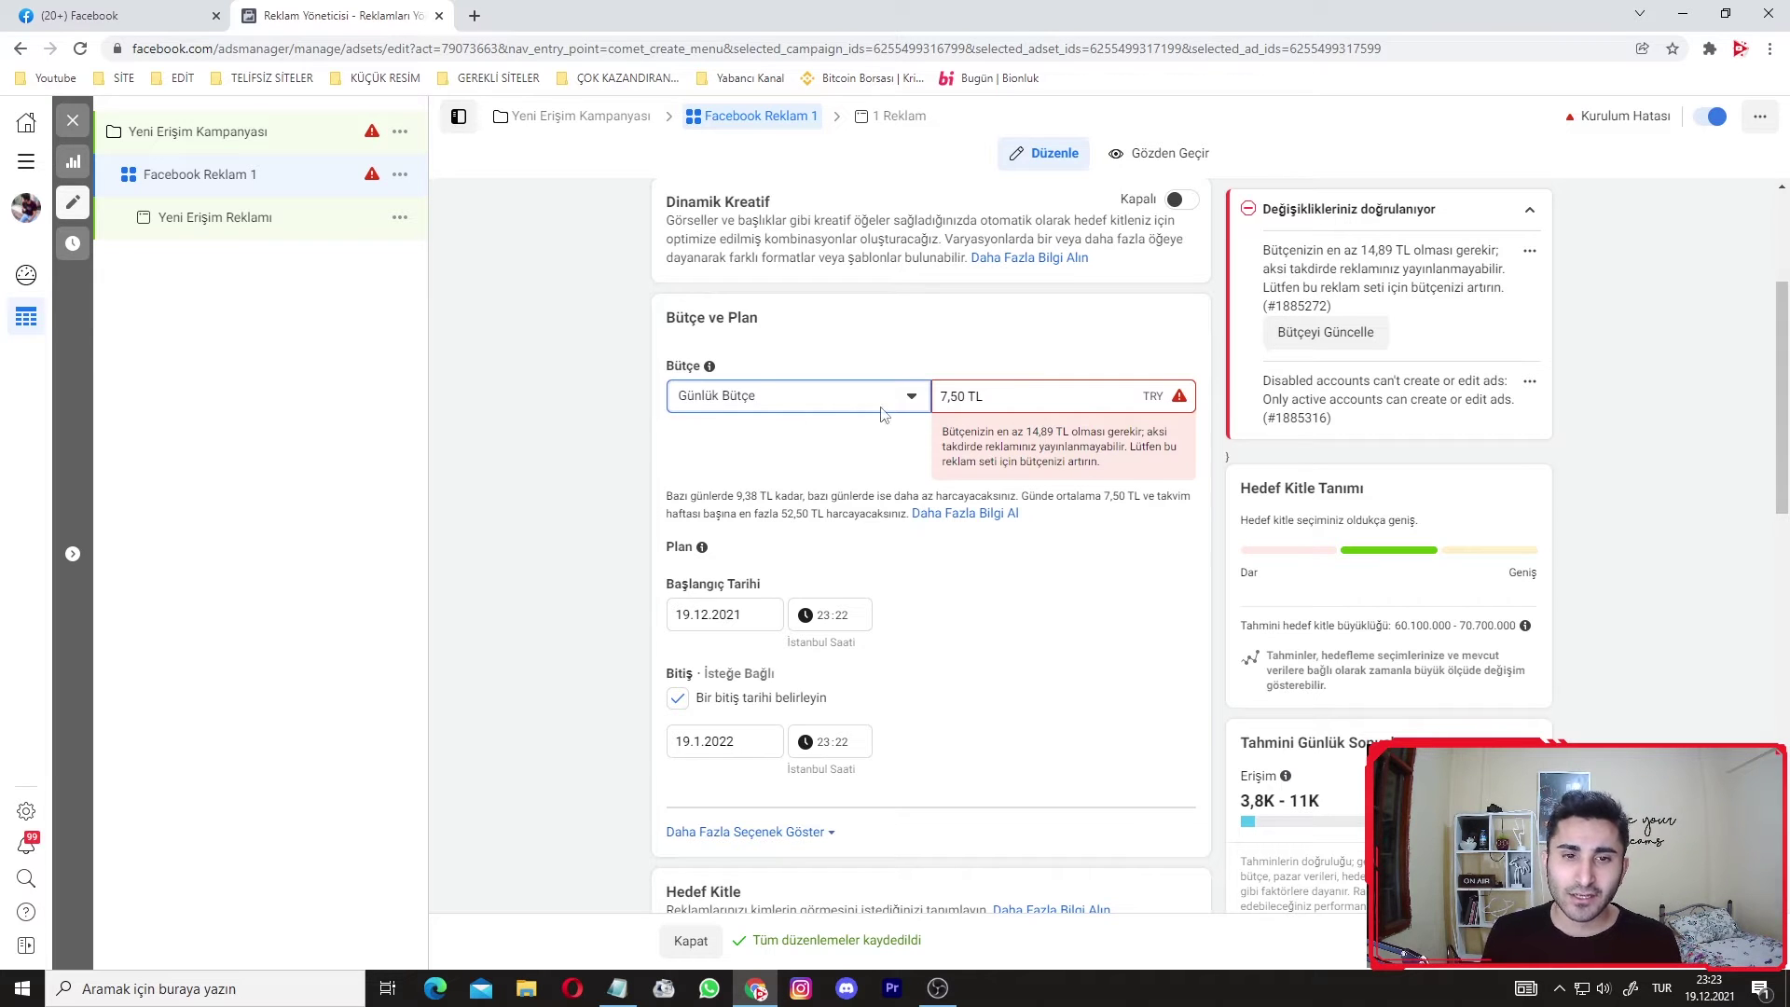
Switch the ad set's budget type to Toplam Bütçe and set the amount to 600 TL.
click(787, 395)
click(742, 475)
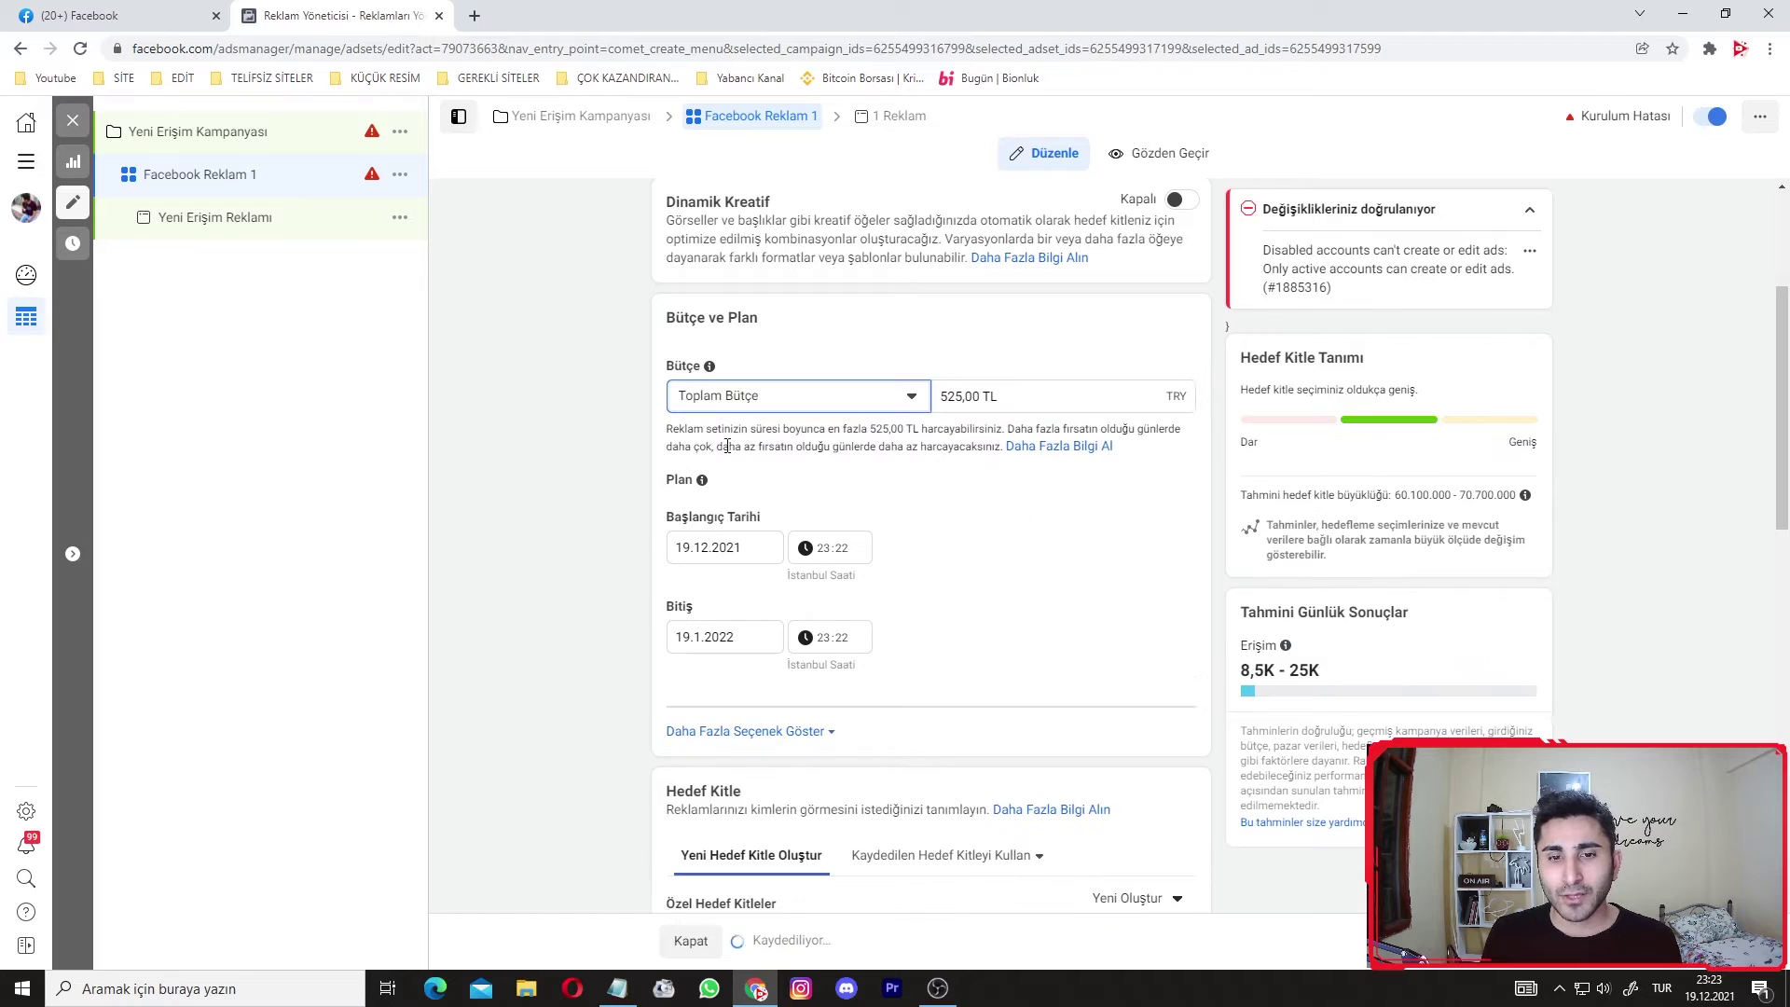
key(Tab)
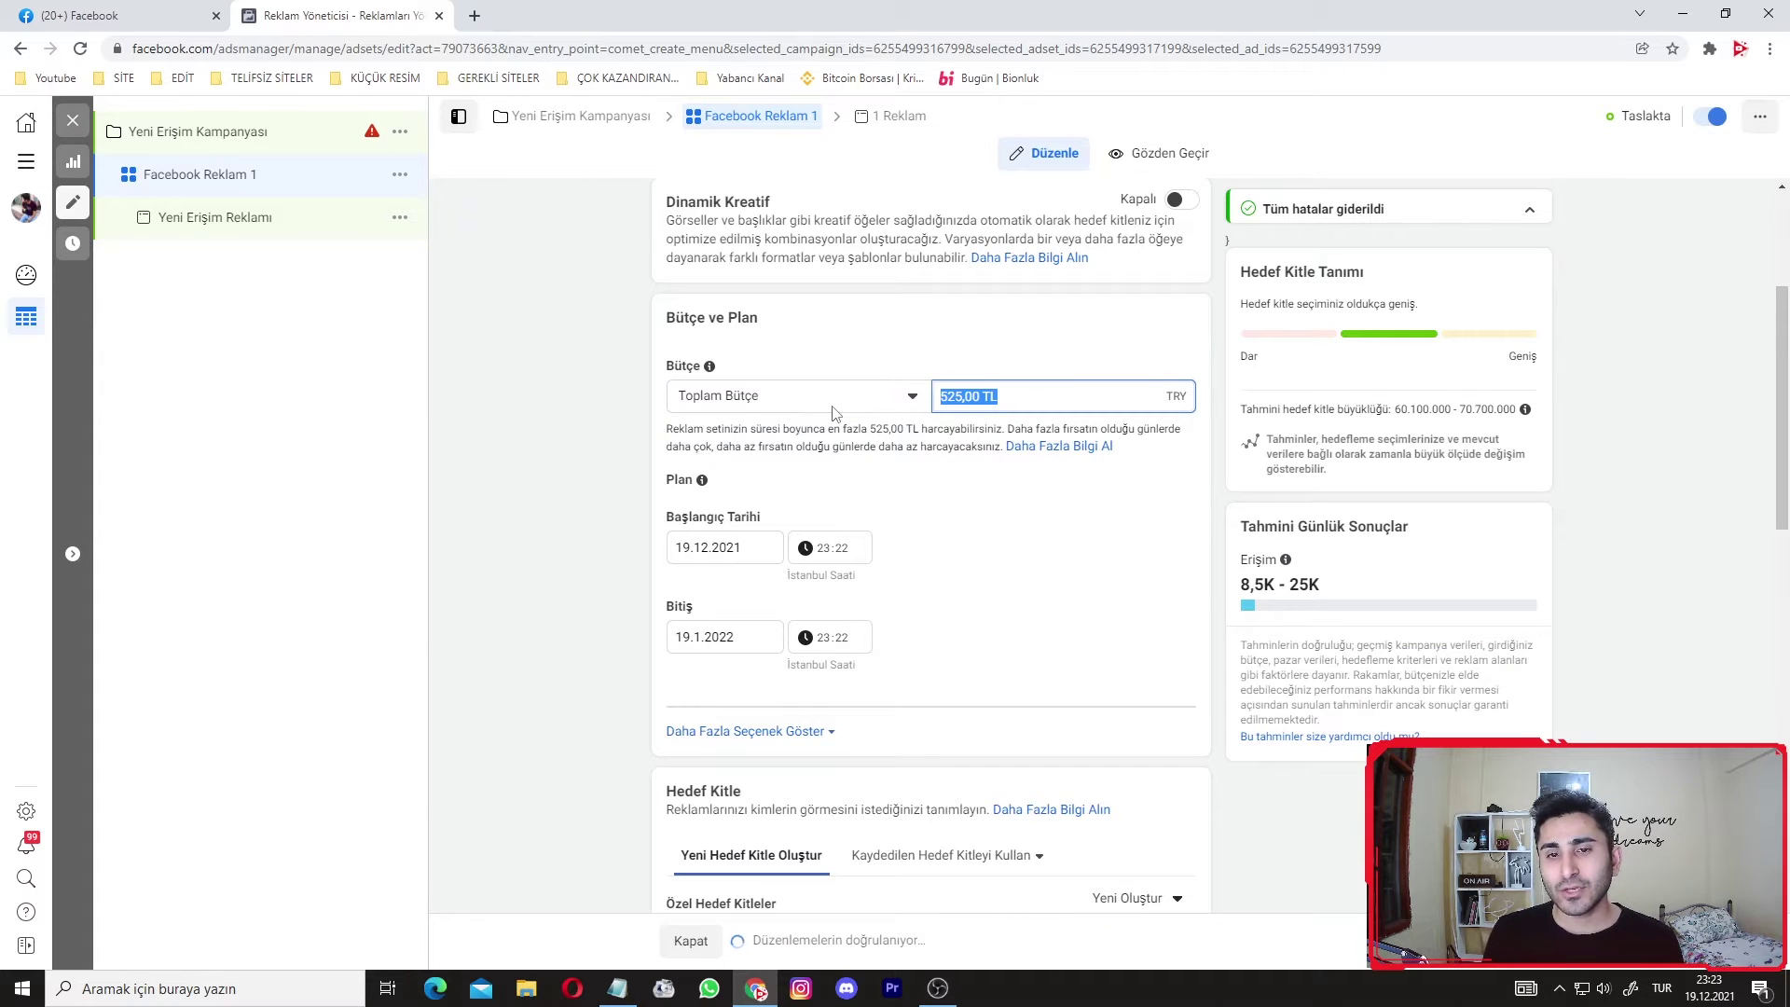
text(600)
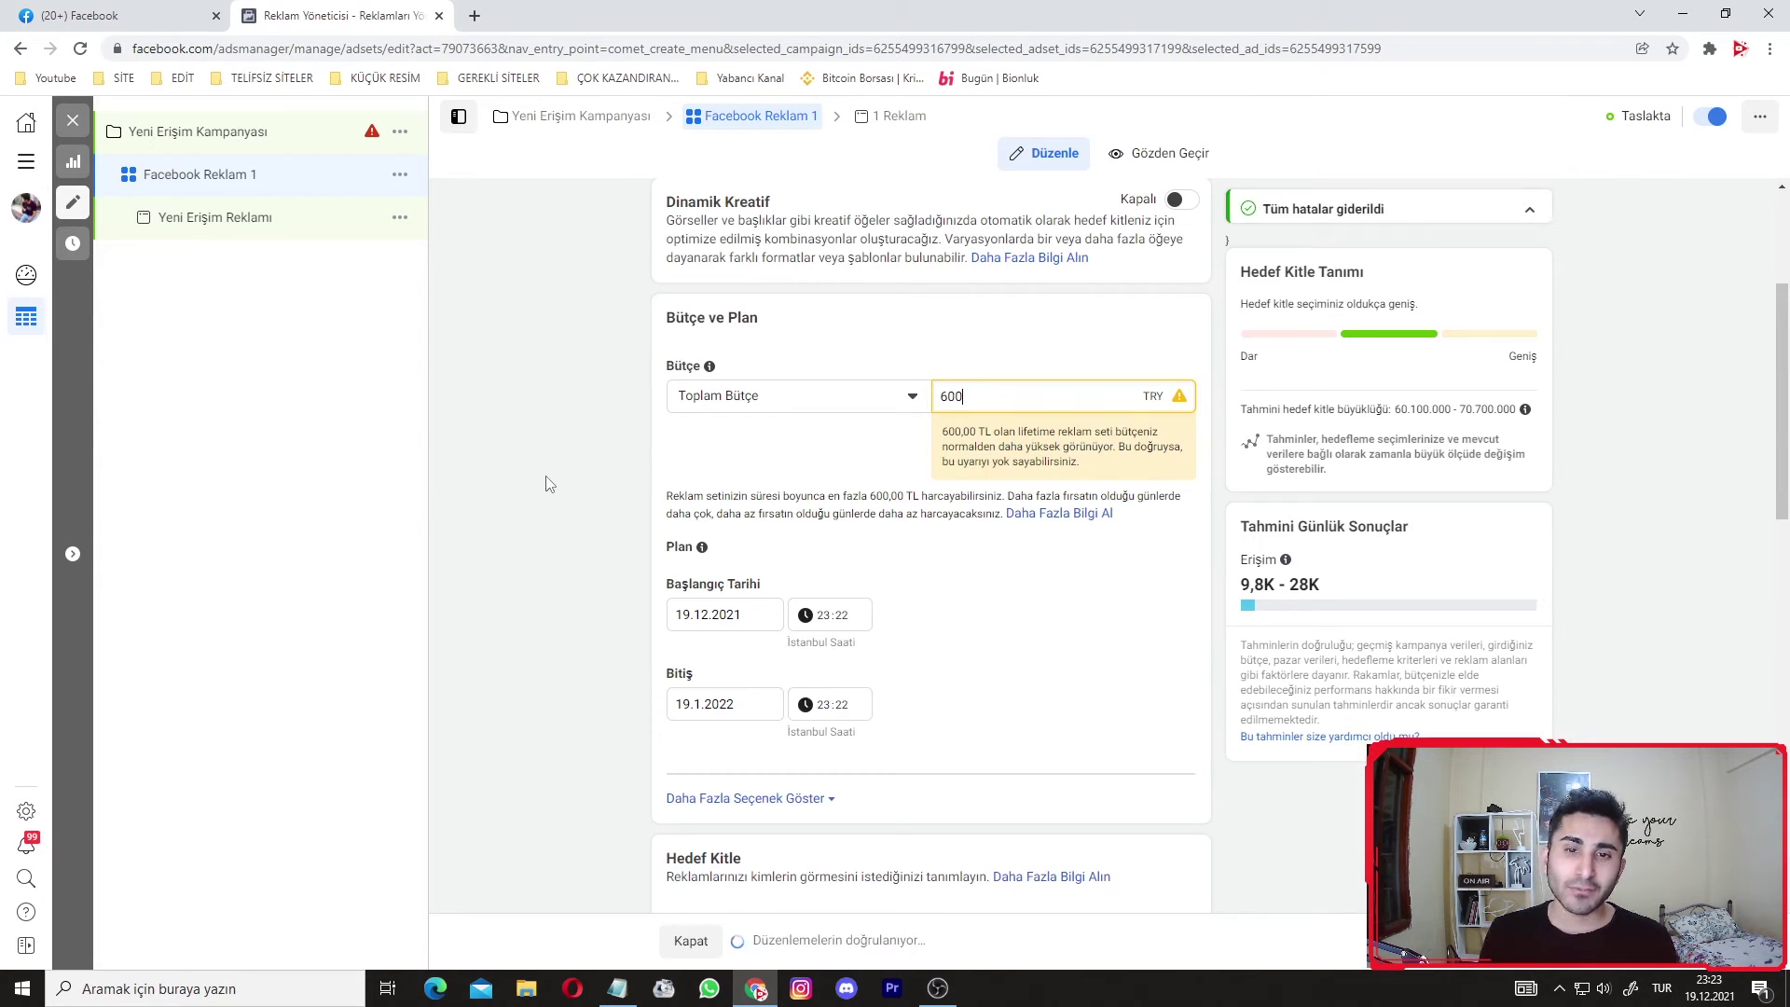
click(548, 484)
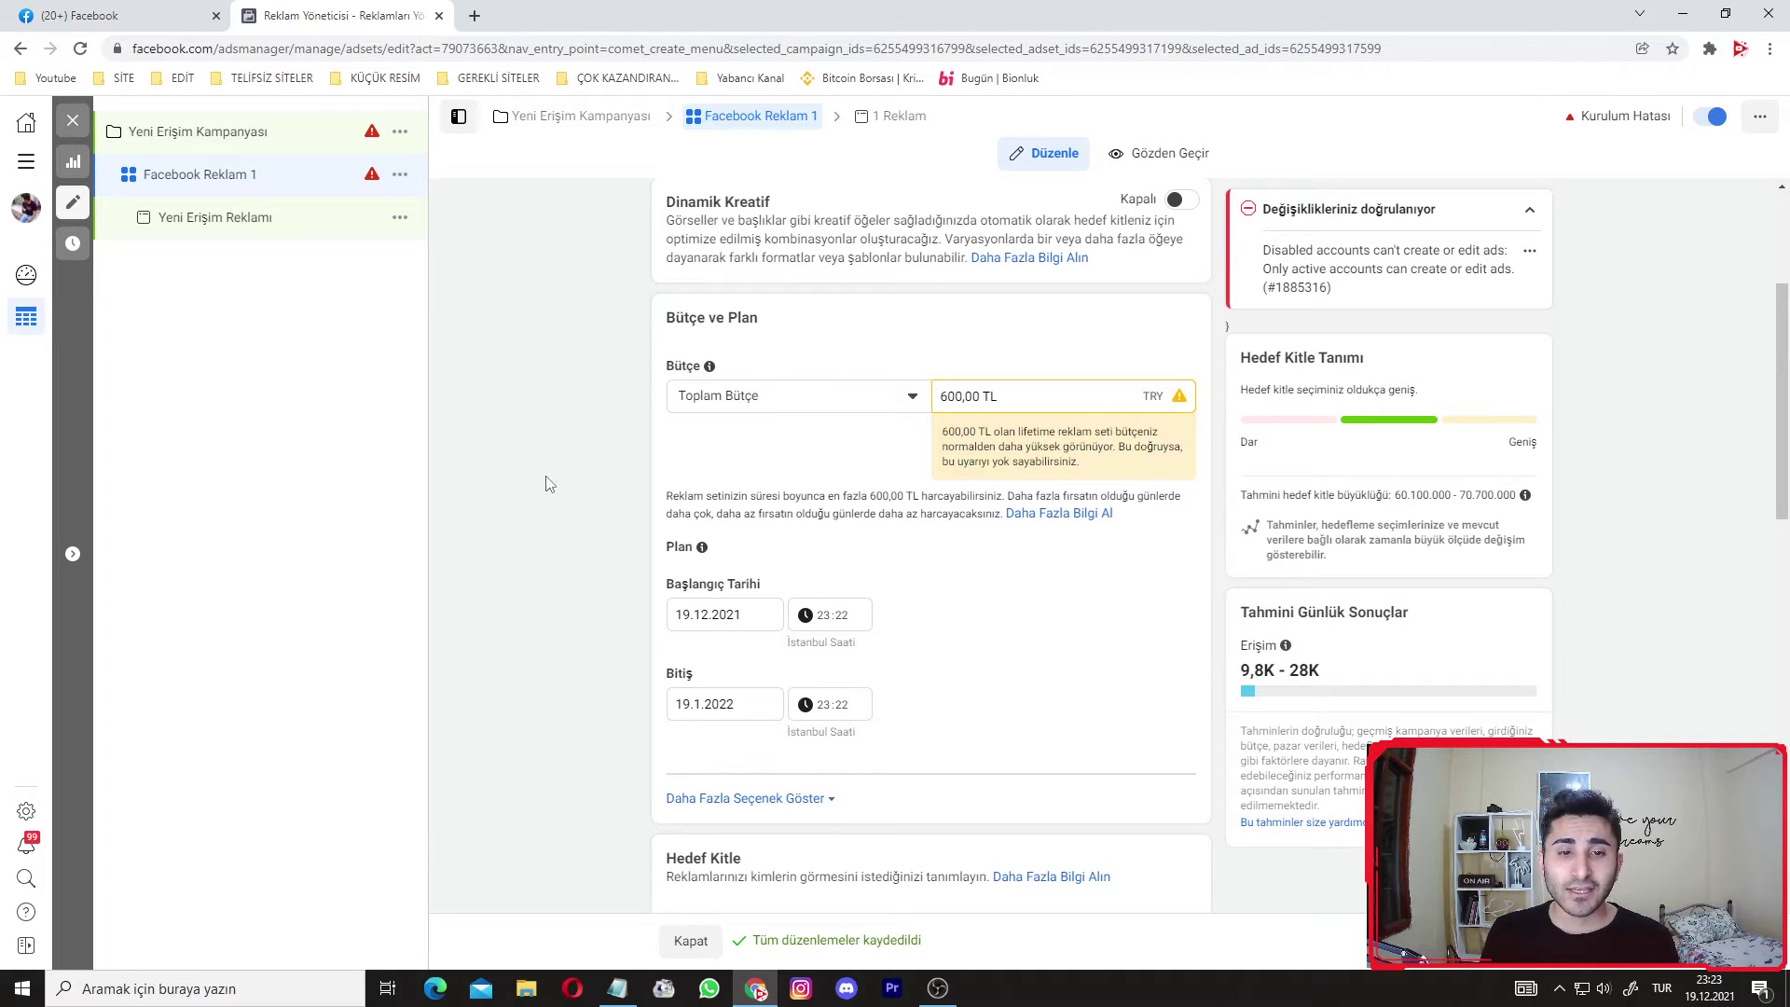
scroll(548, 484, down, 3)
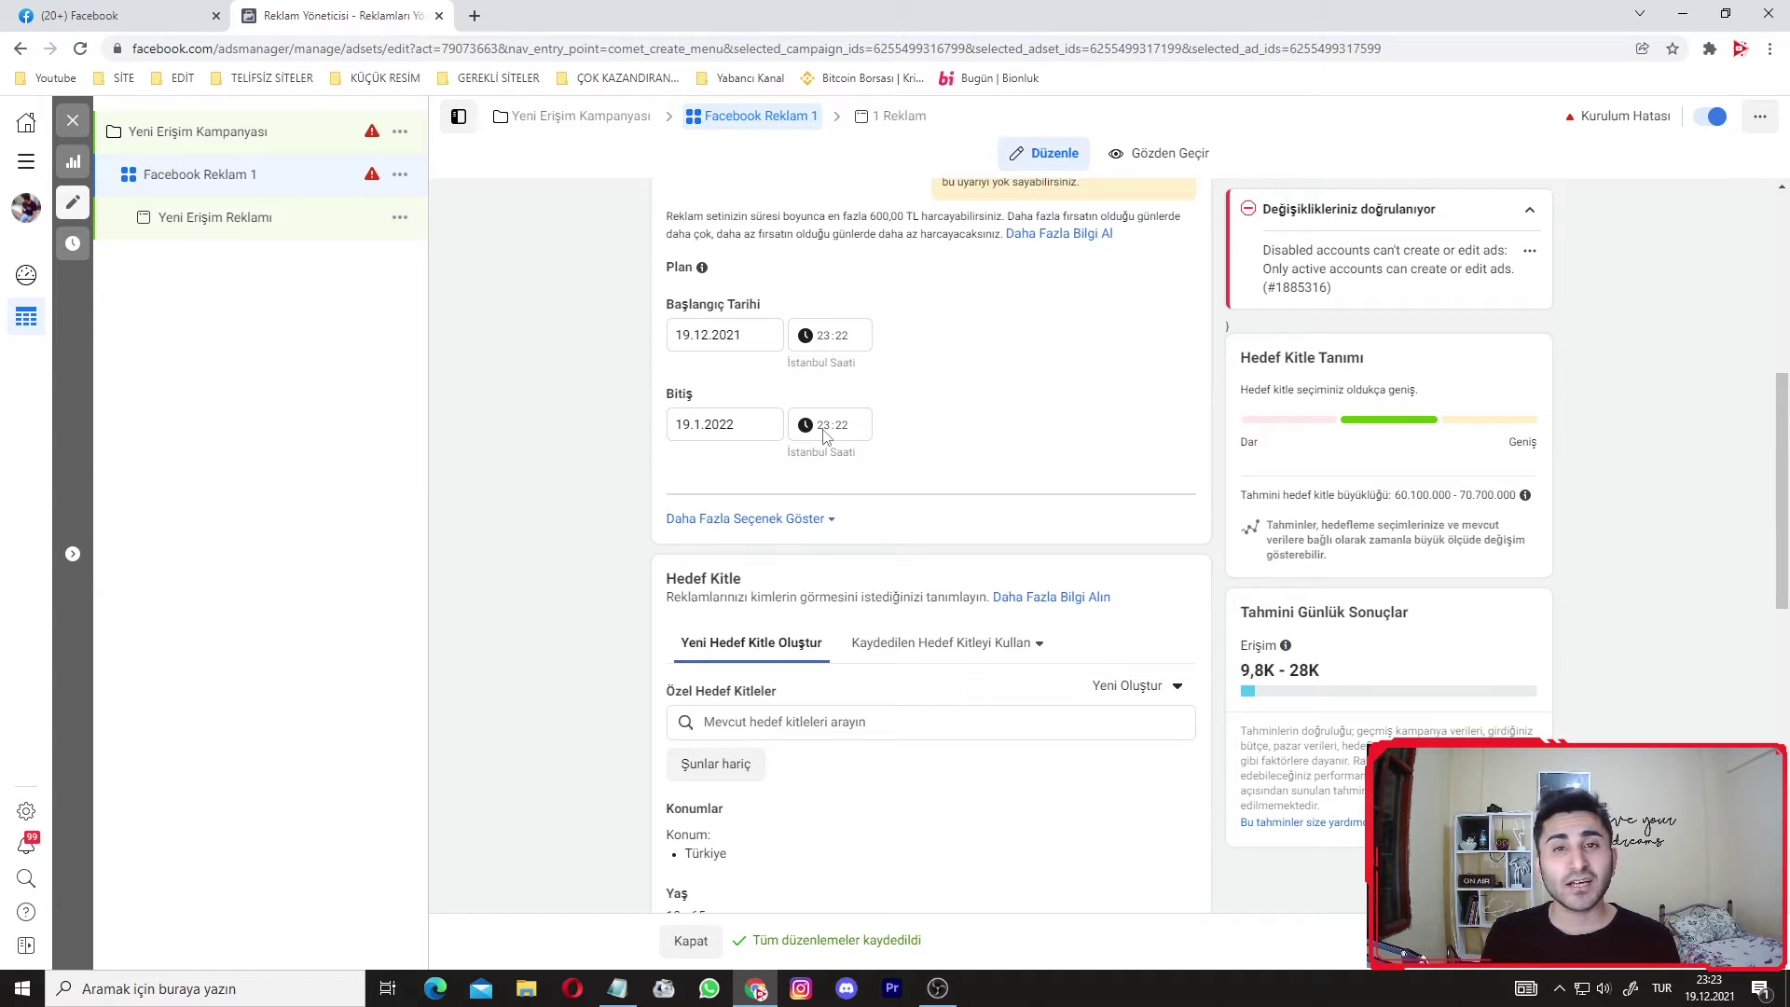
Schedule the ad set to start on 20.12.2021 and end on 27.1.2022.
click(710, 340)
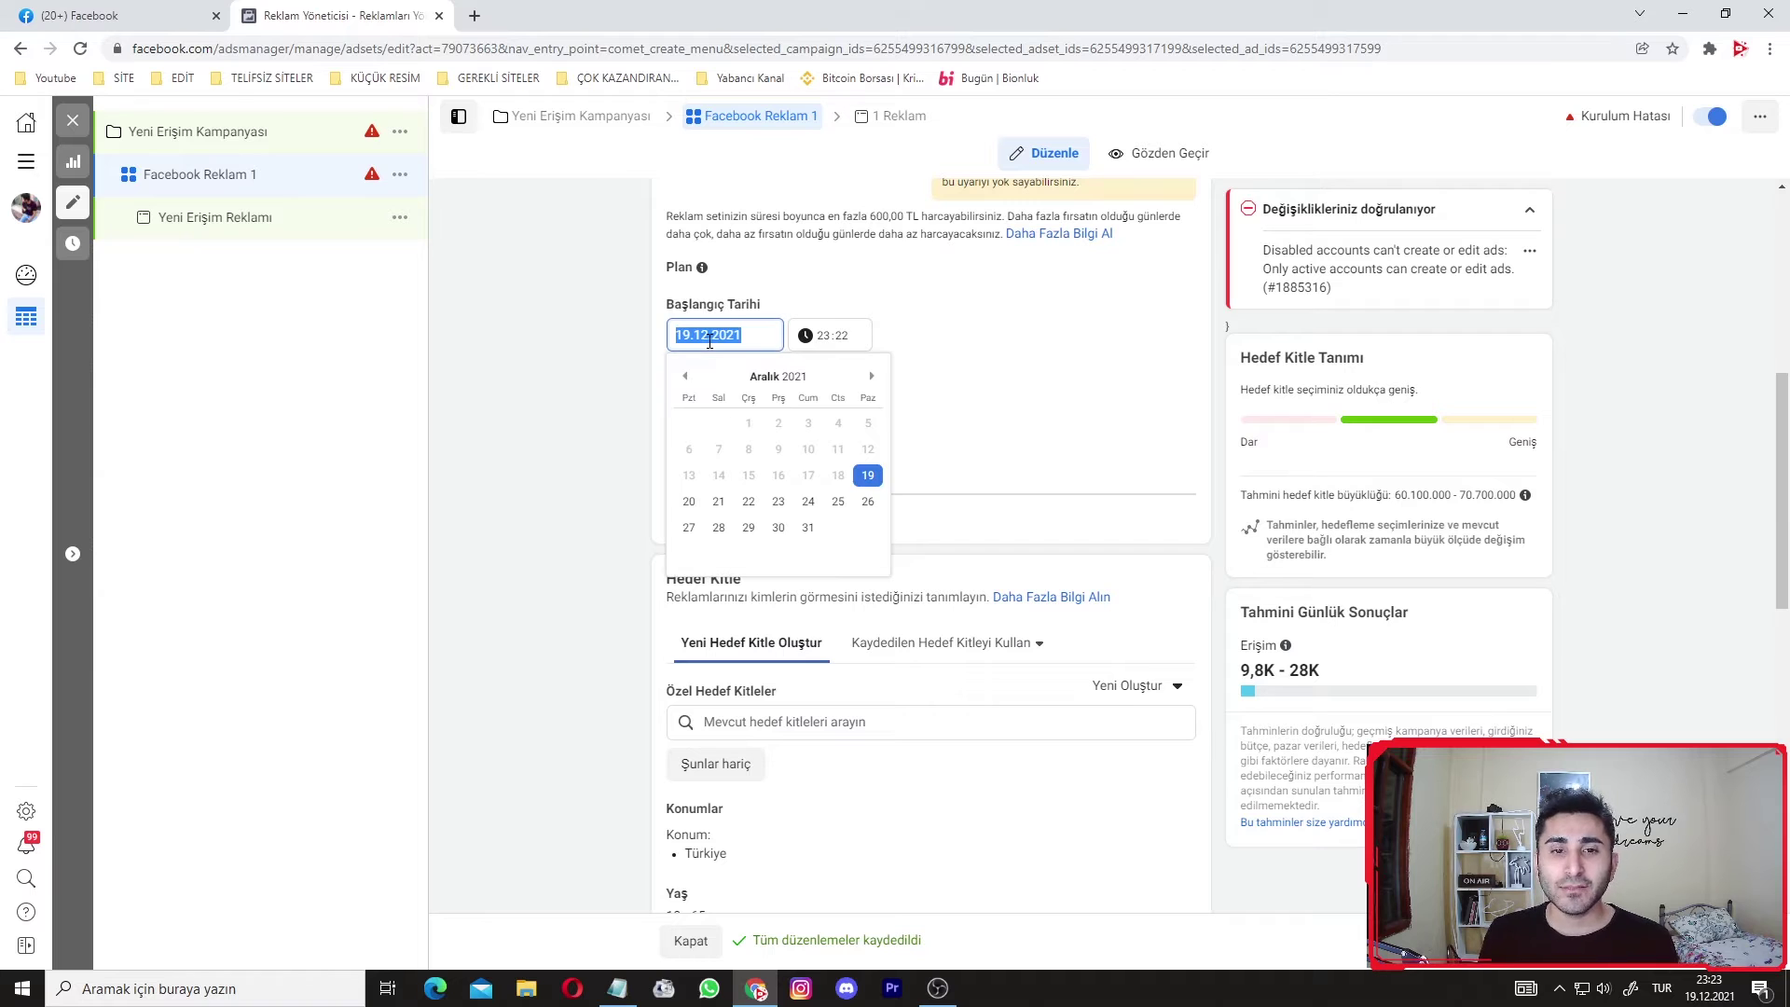
click(687, 502)
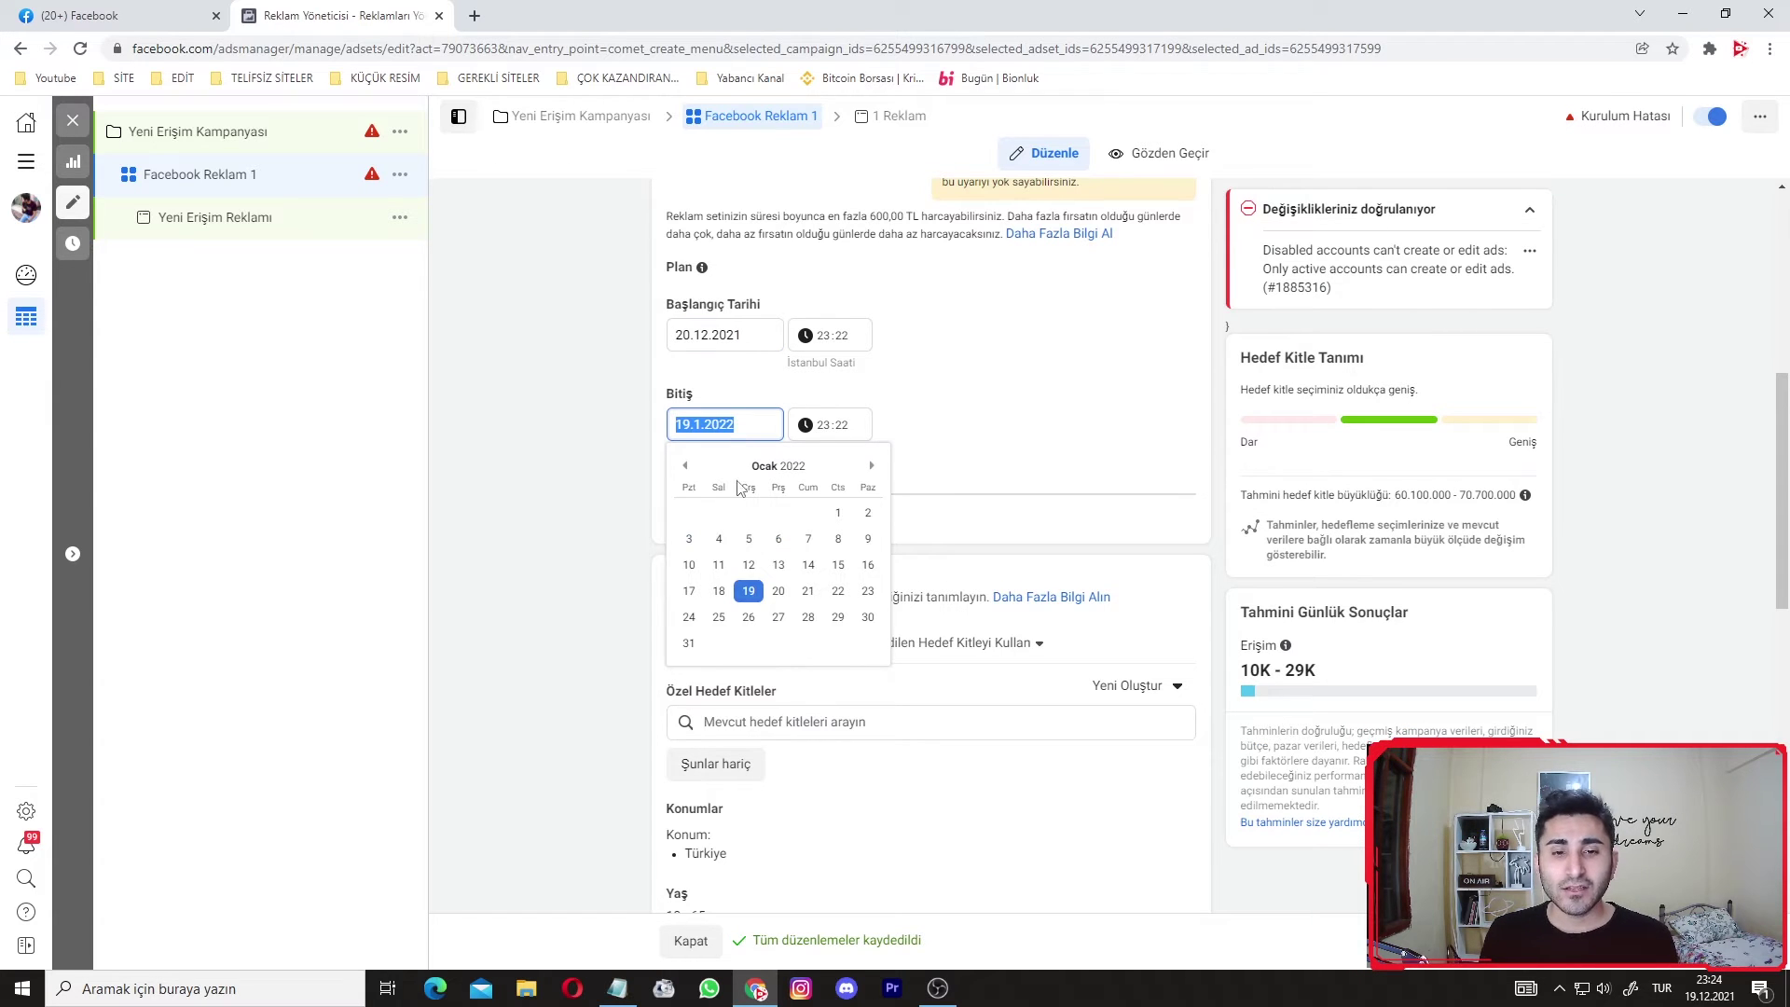
click(778, 616)
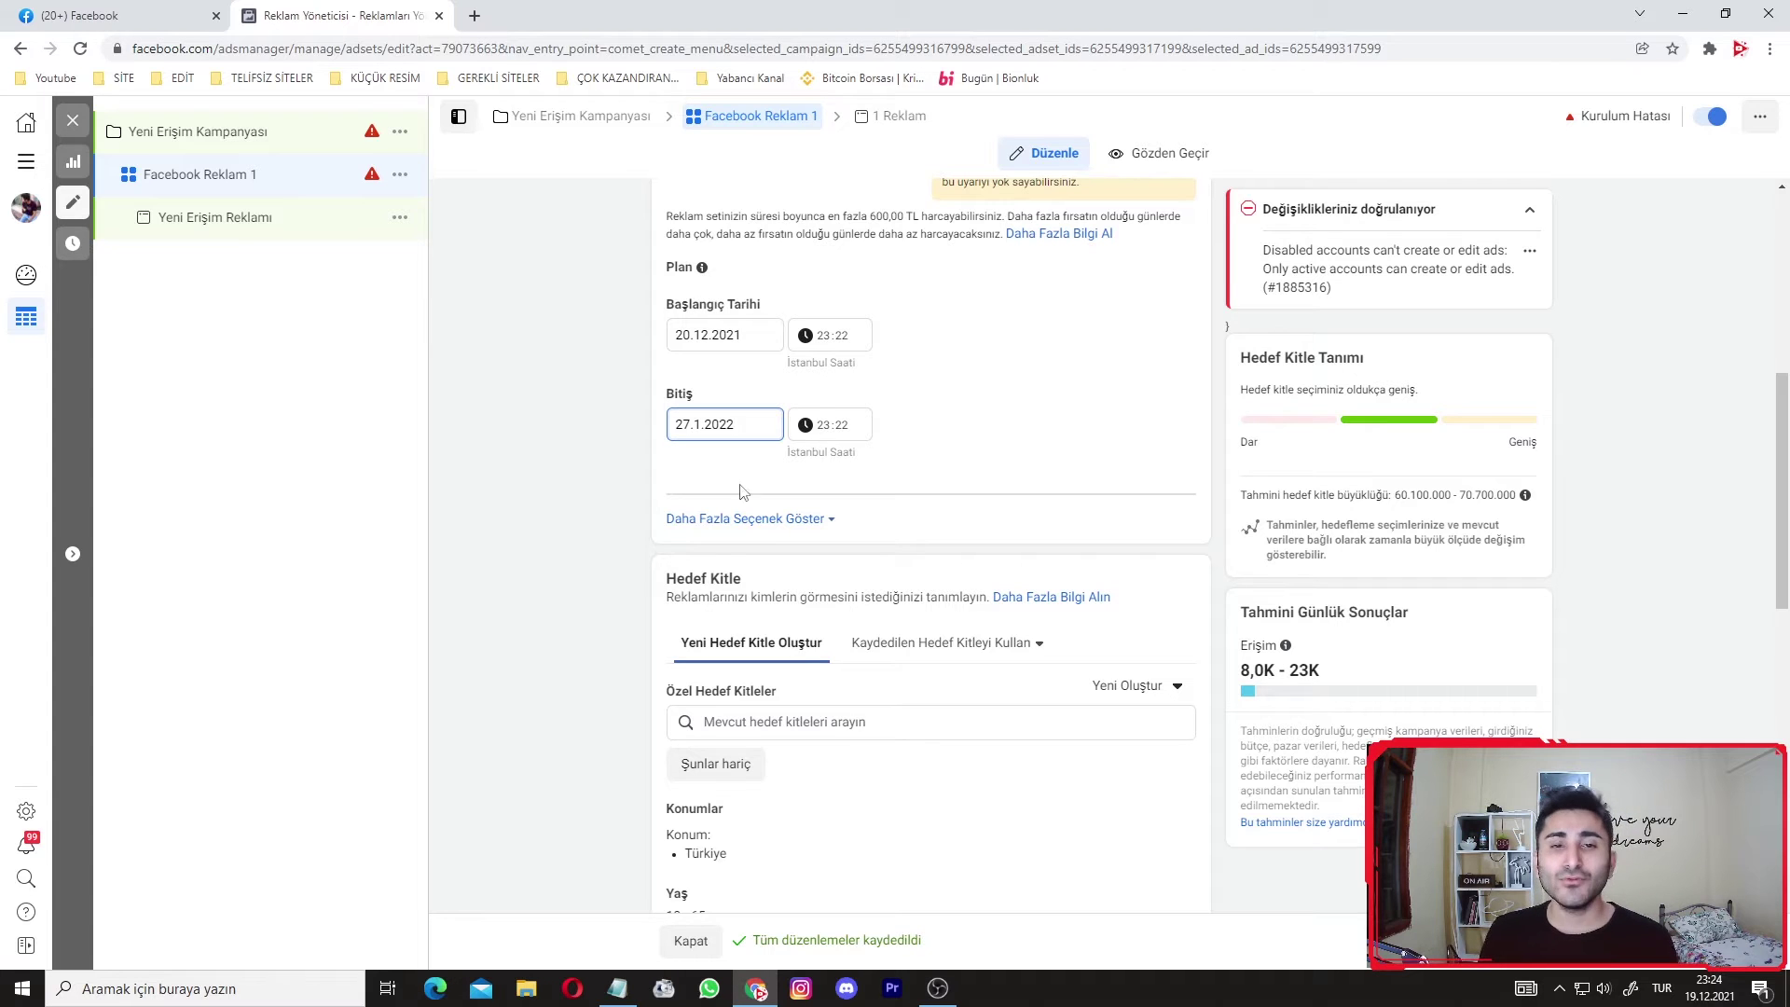
click(569, 562)
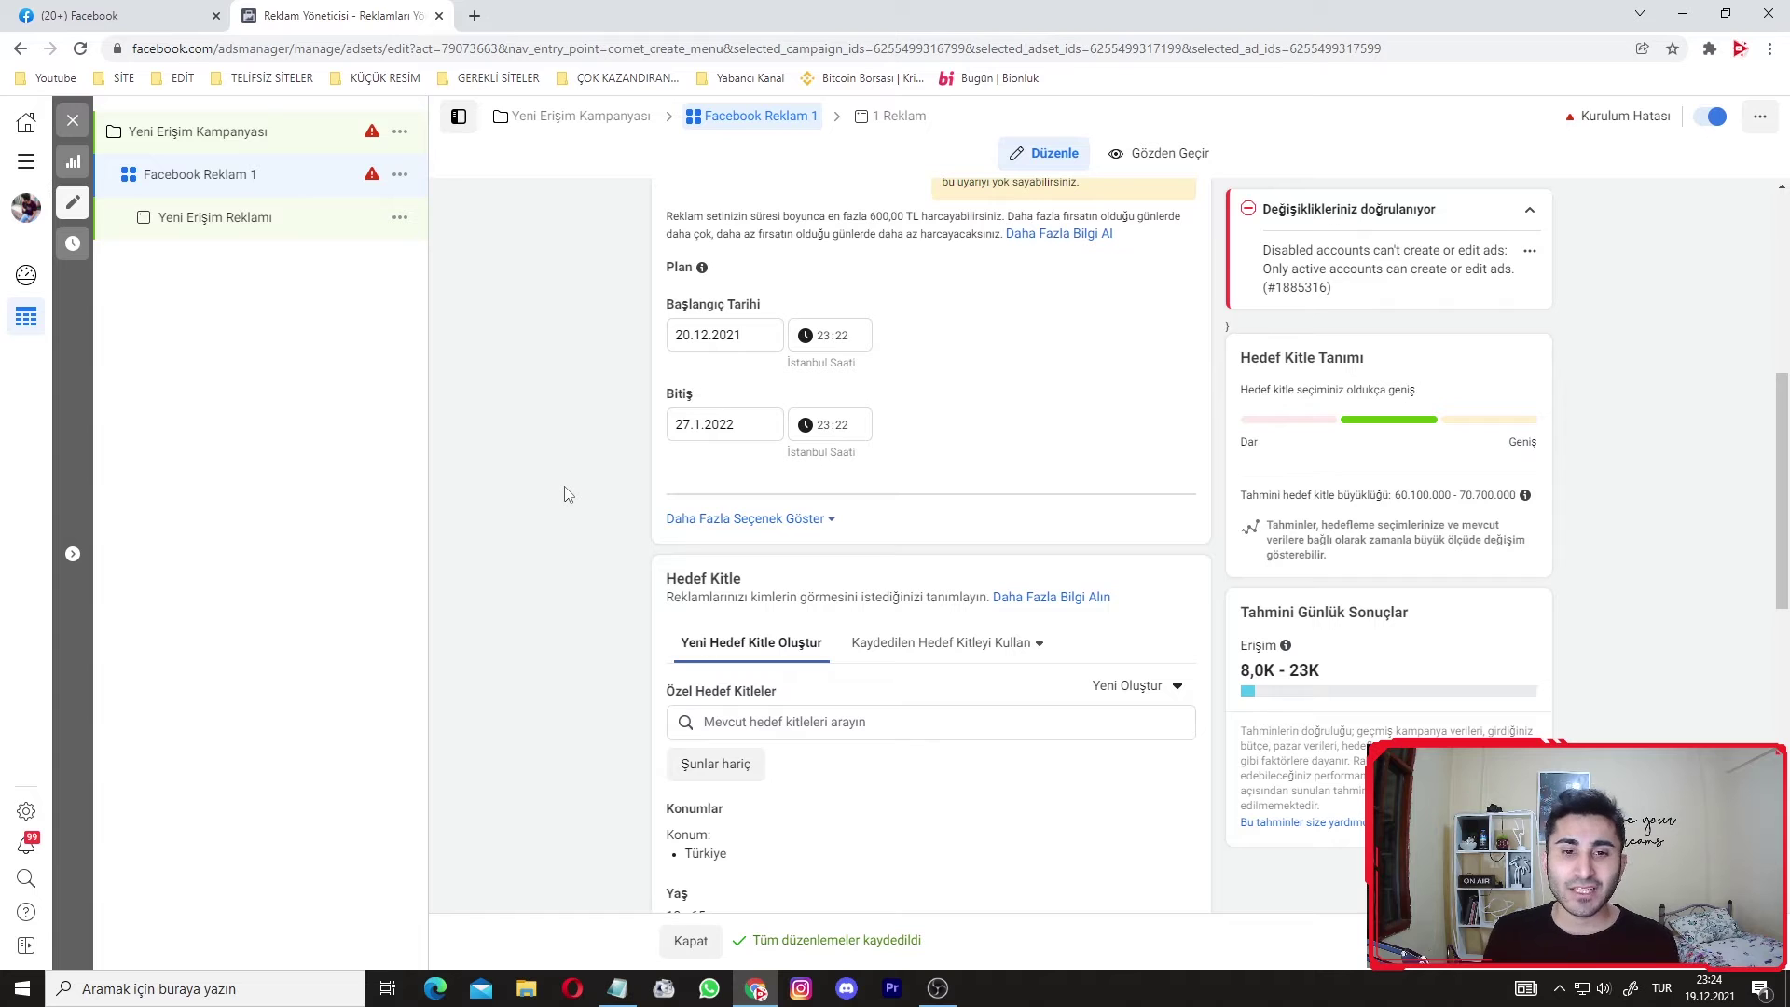
Try running the ads on a schedule, check the time zone choices, and turn the scheduling back off.
click(690, 528)
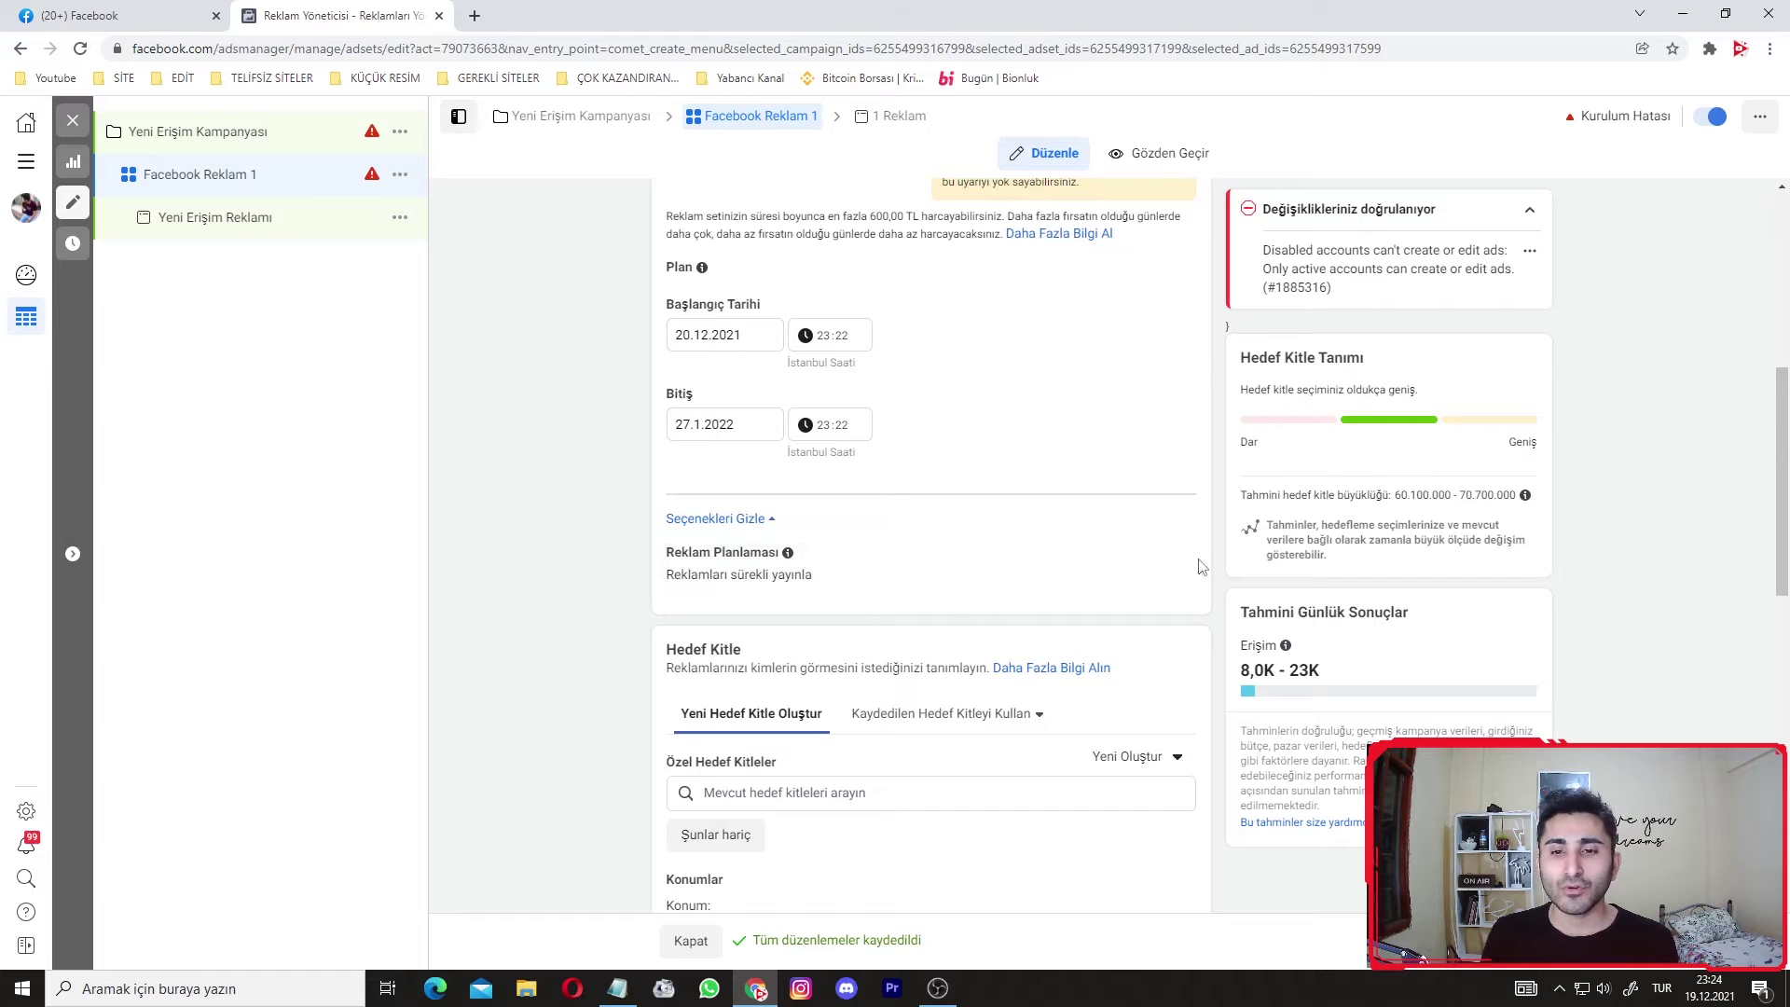
click(1161, 555)
scroll(988, 570, down, 1)
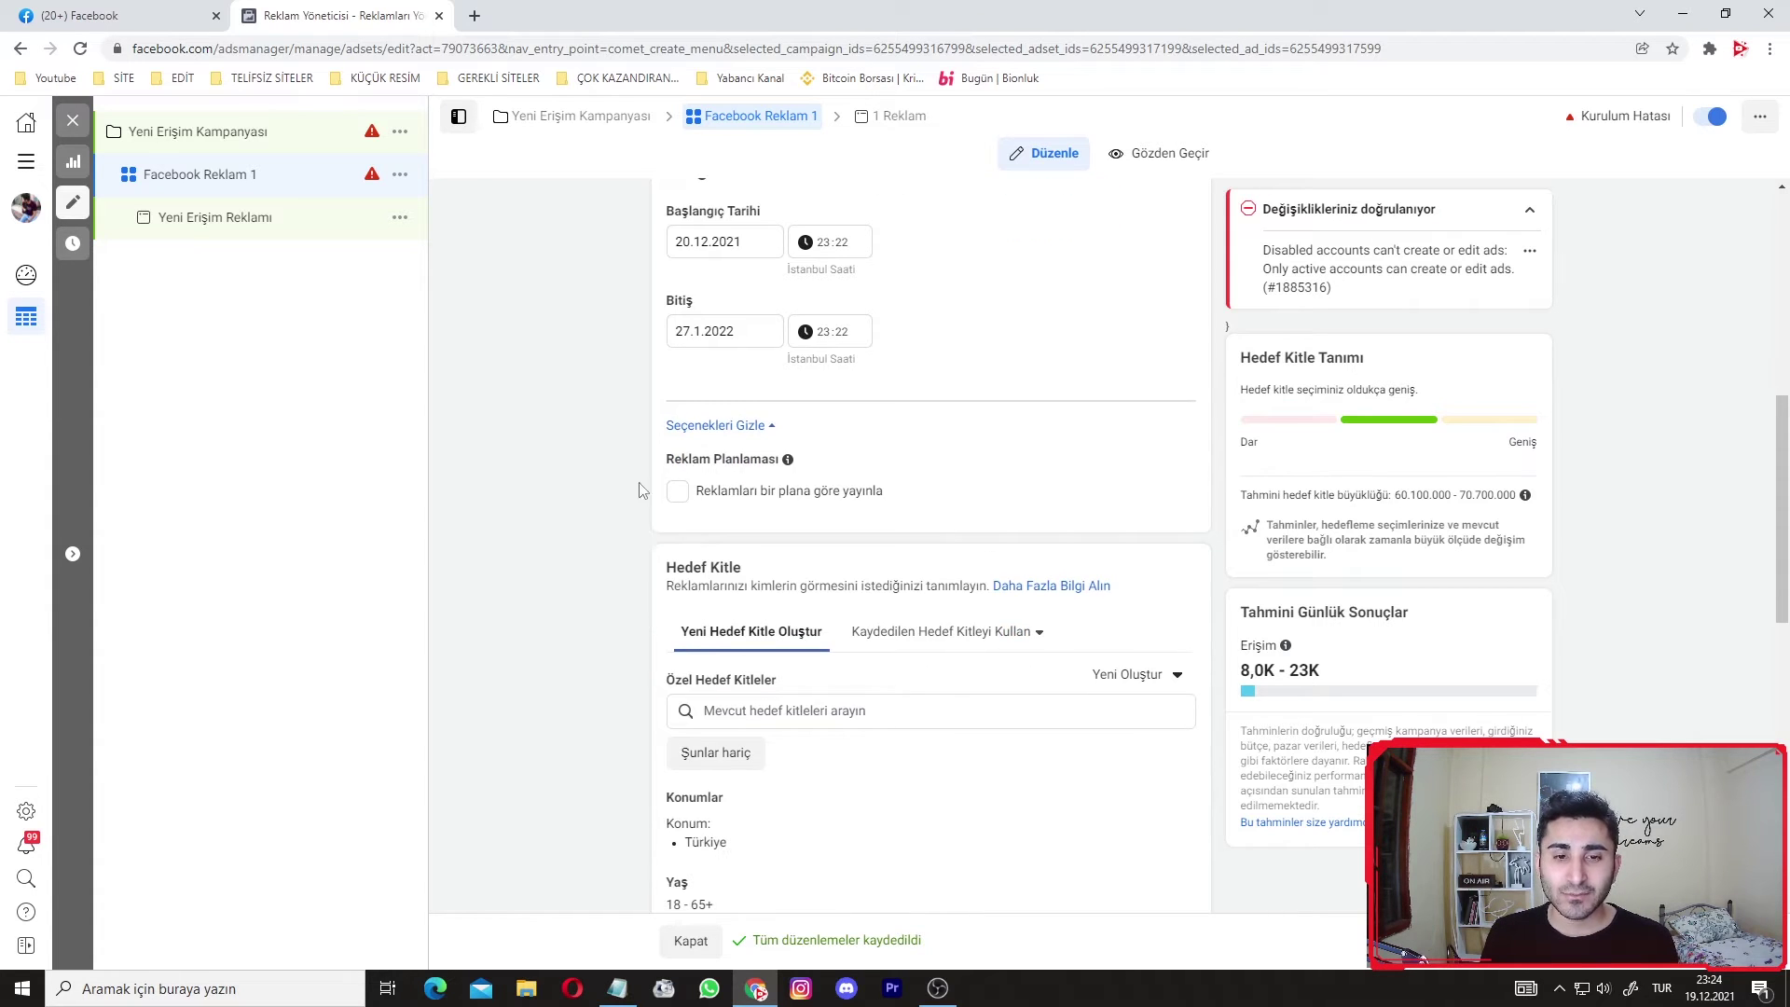
click(678, 495)
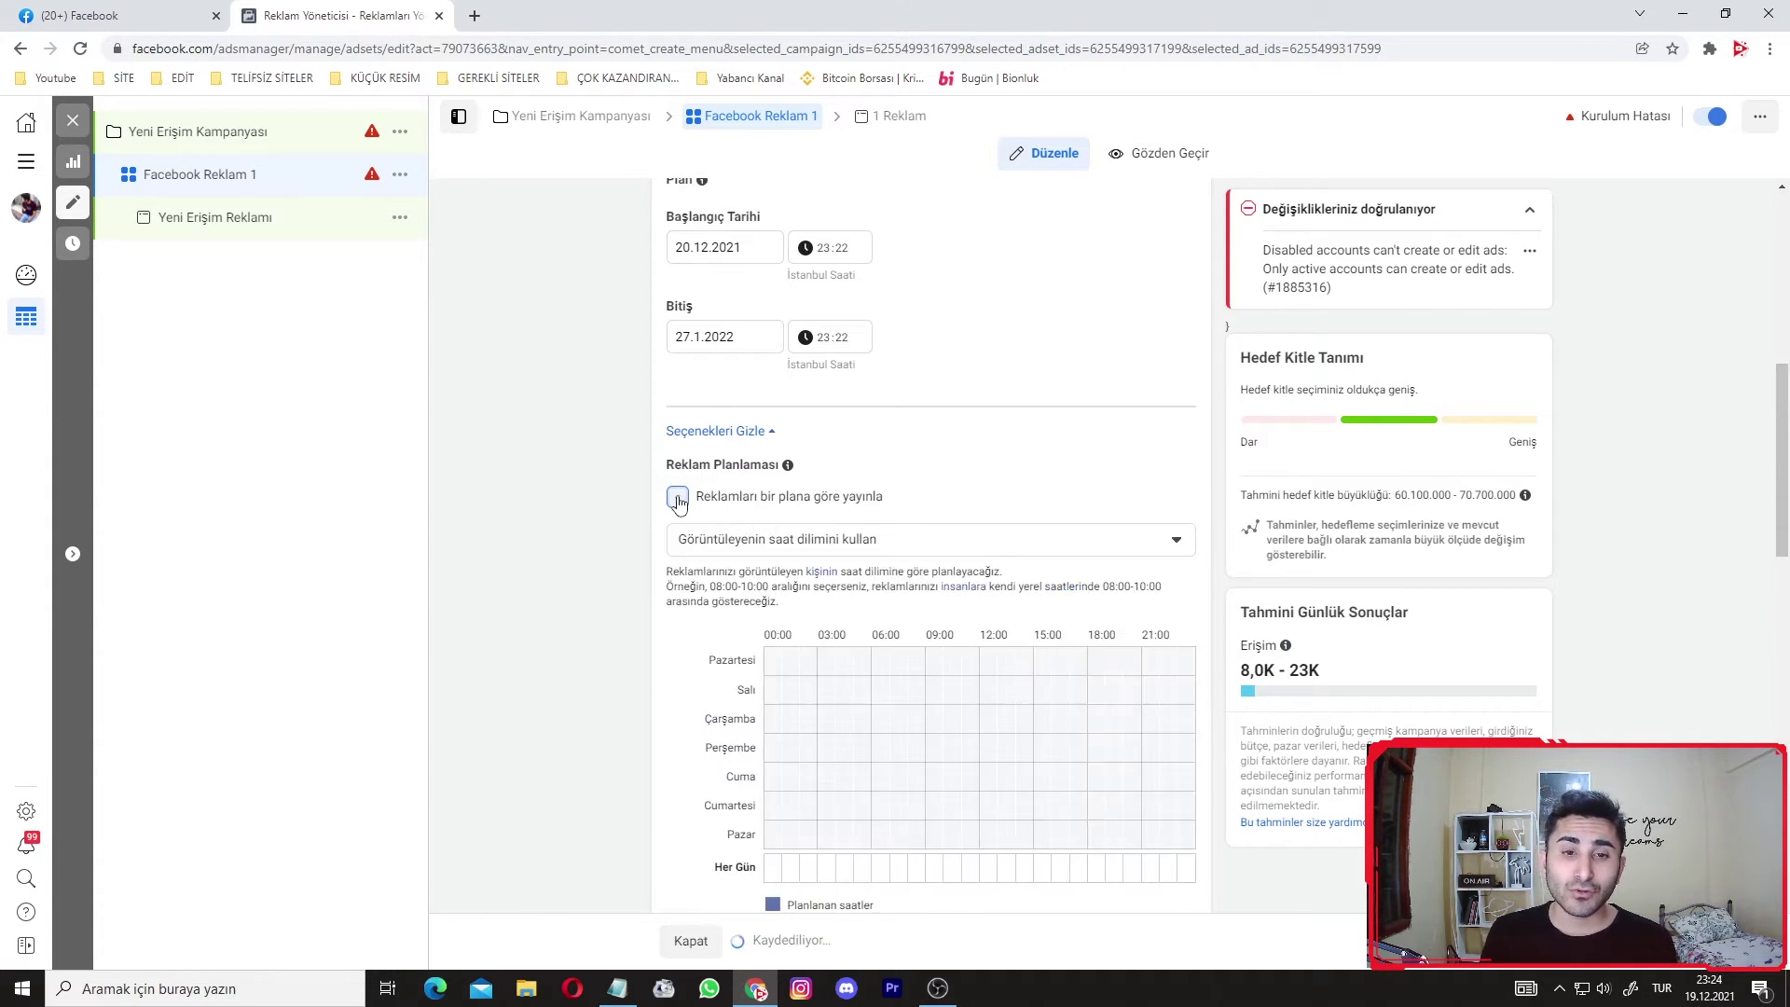
scroll(622, 512, down, 1)
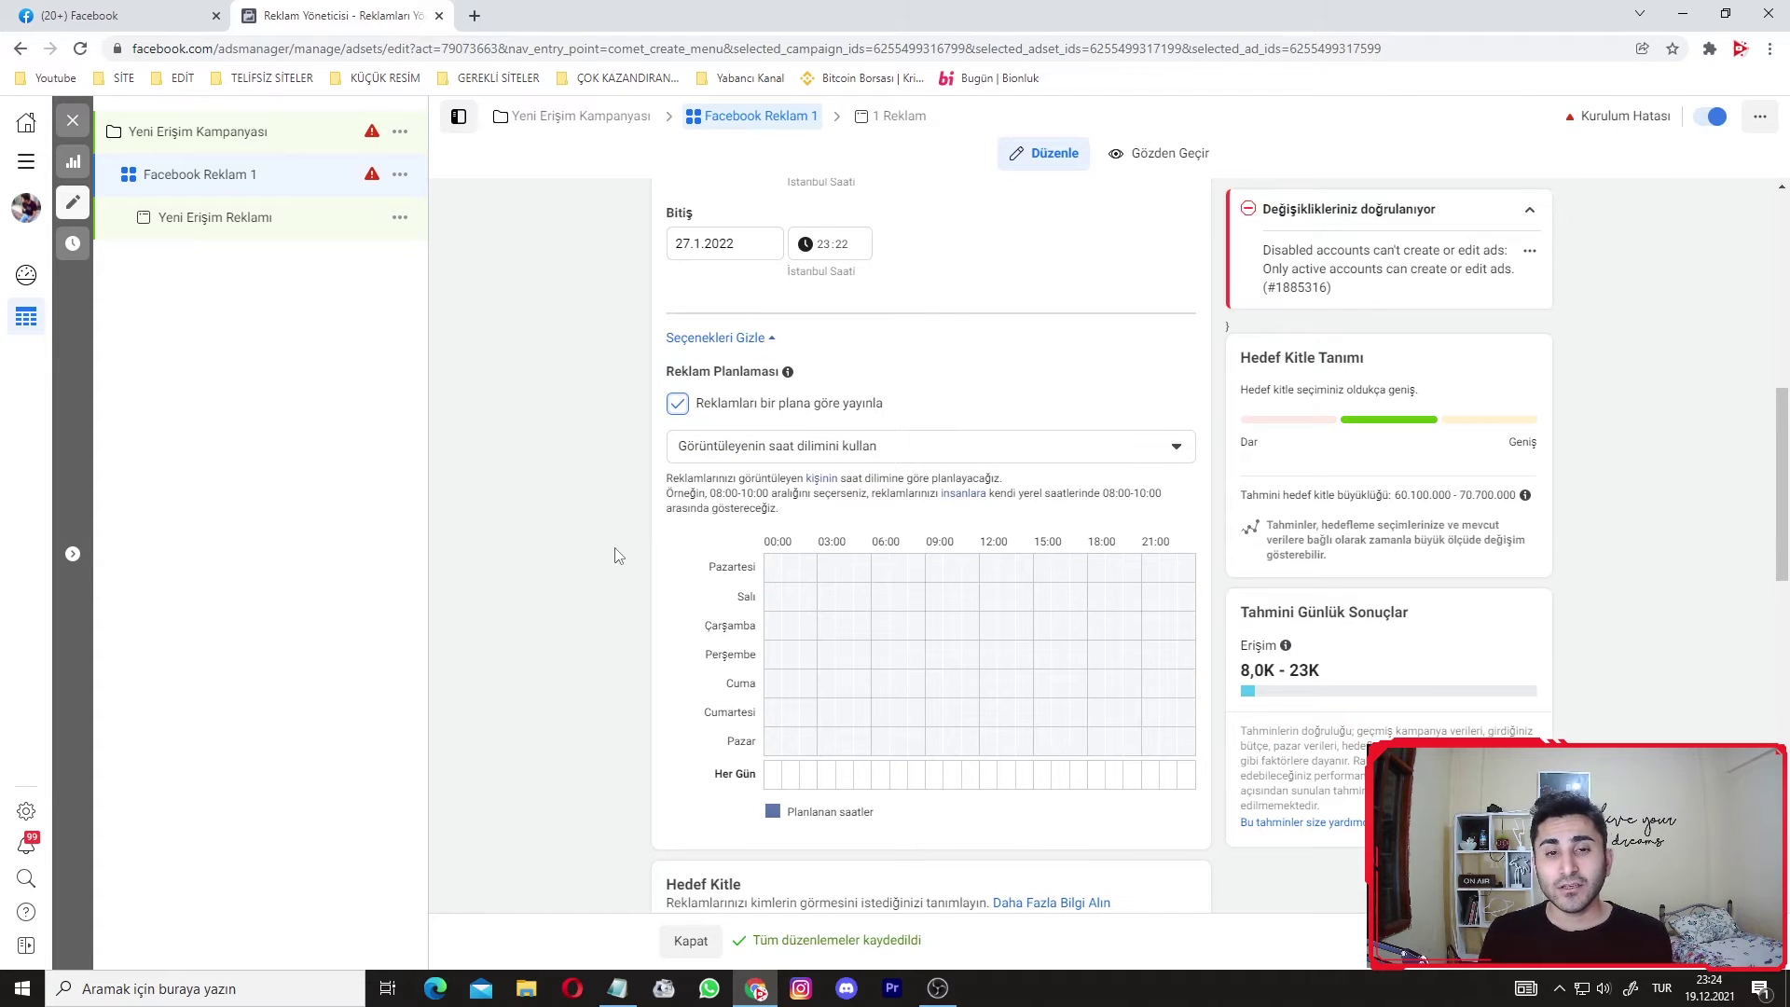
click(779, 456)
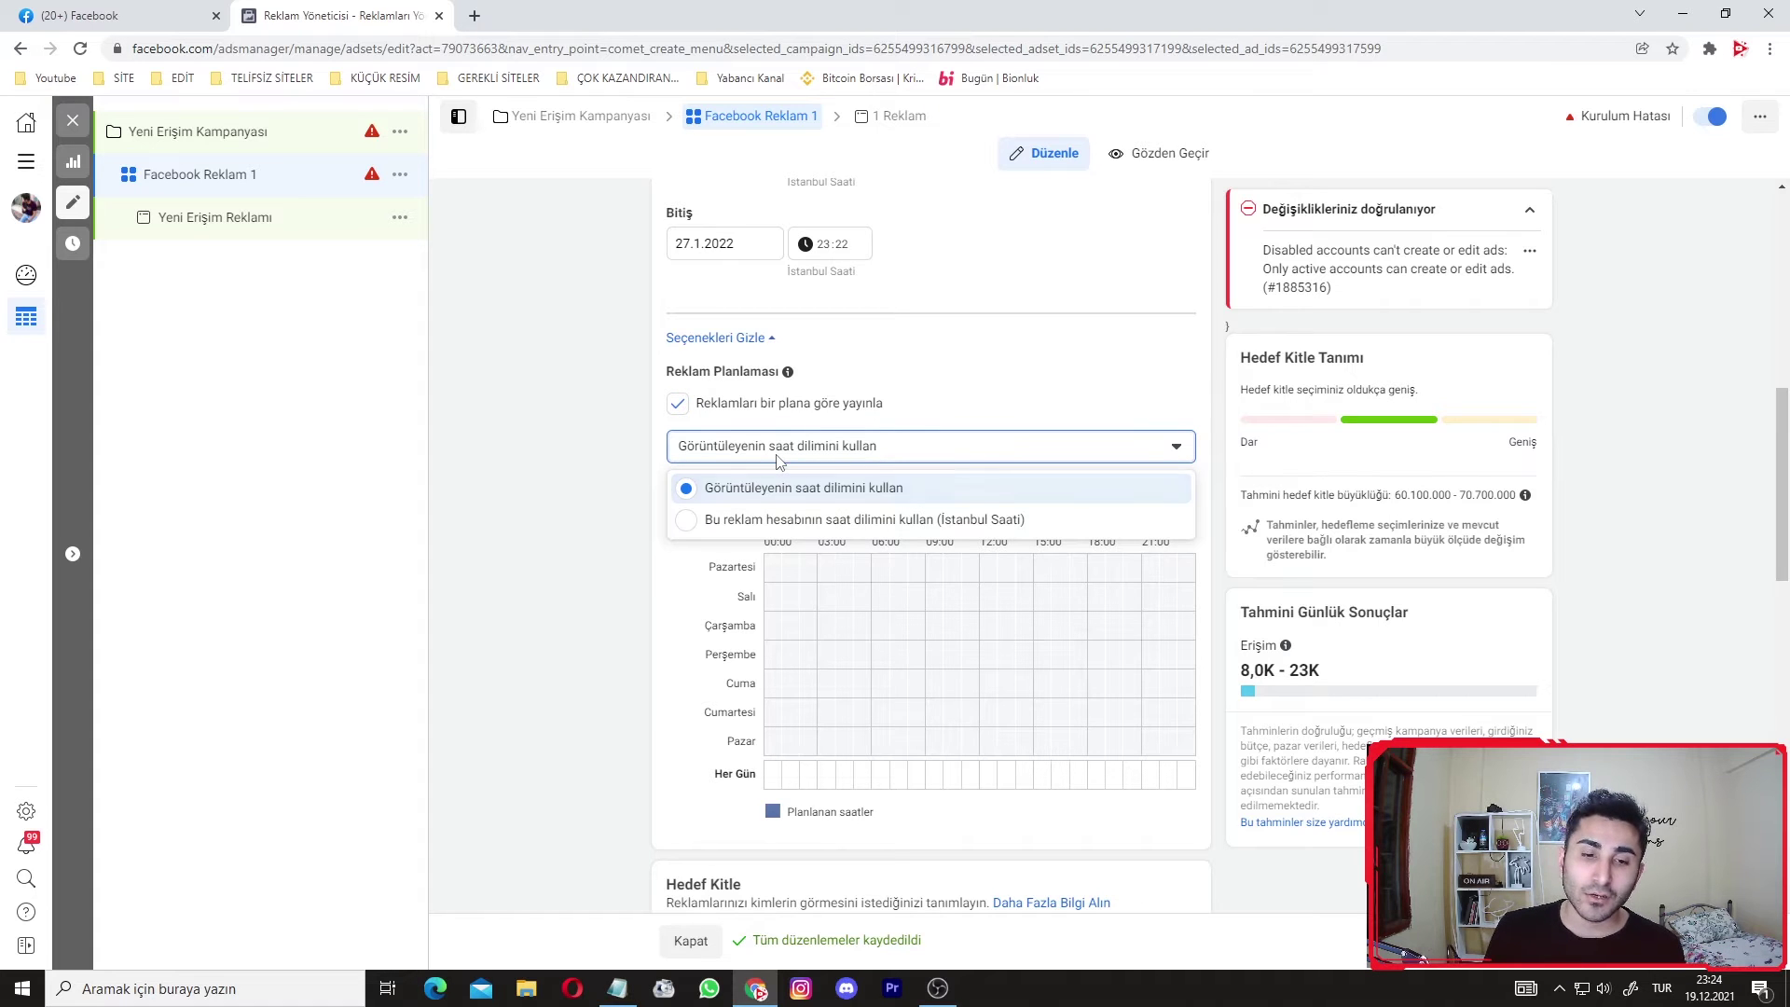
click(779, 459)
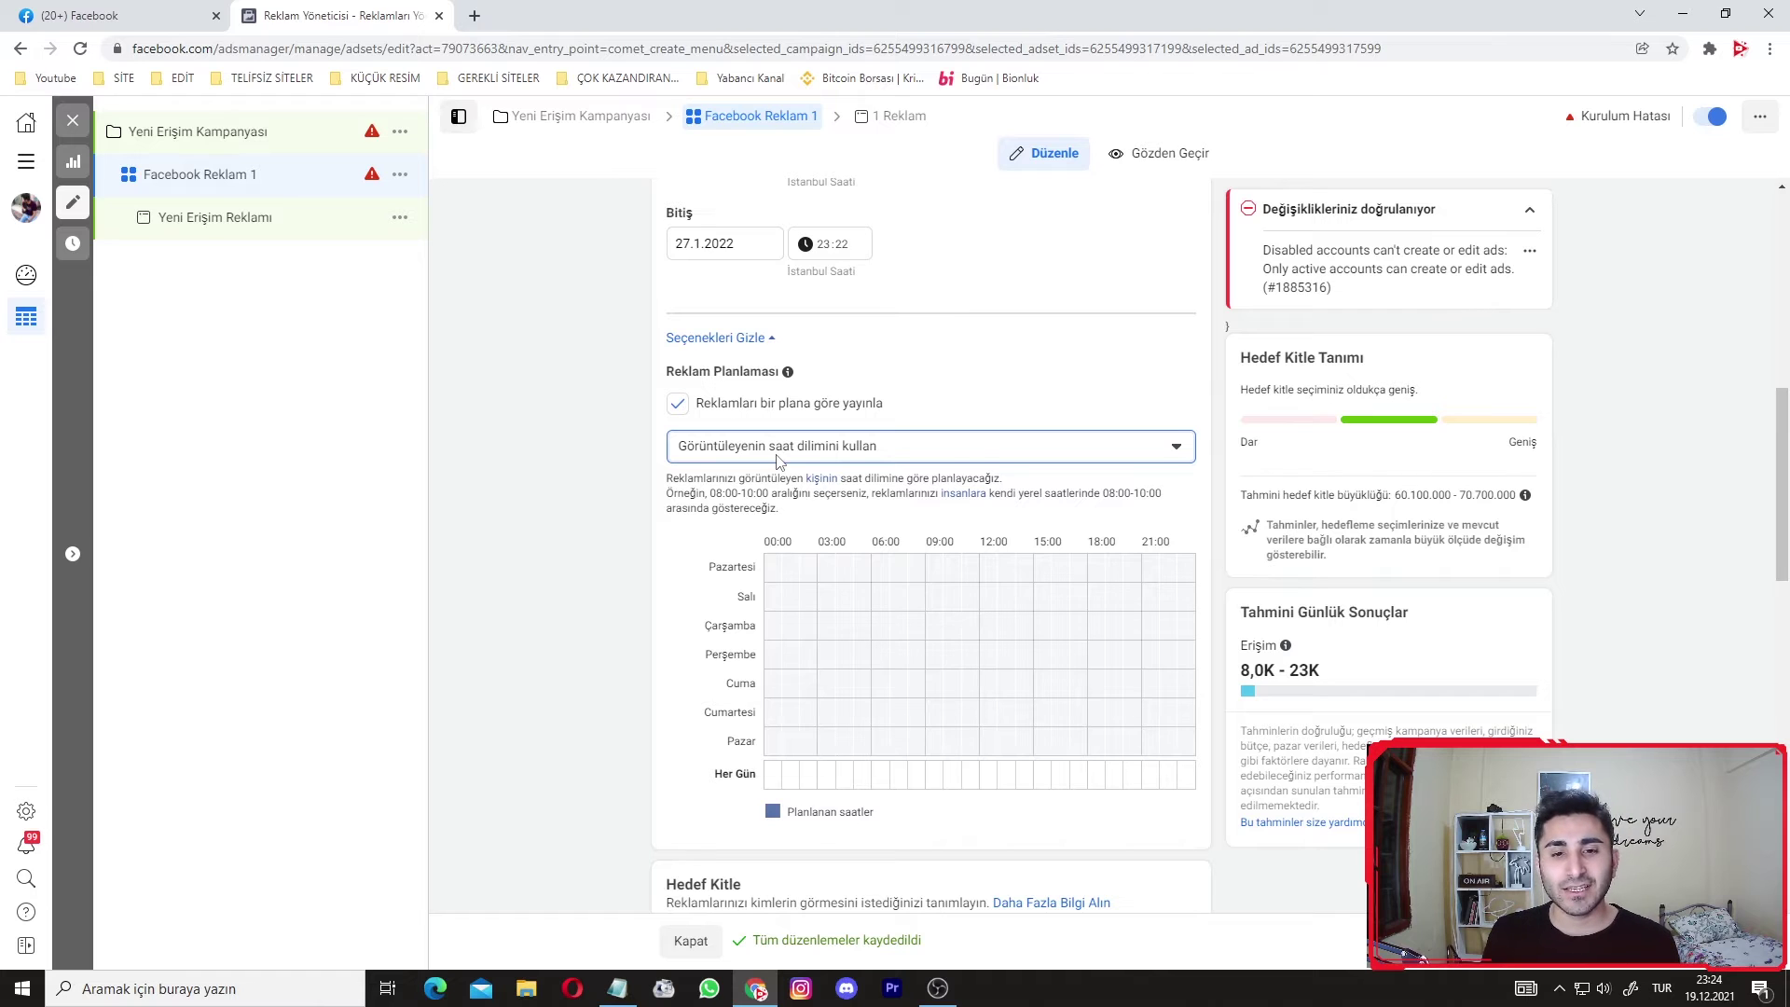
click(678, 405)
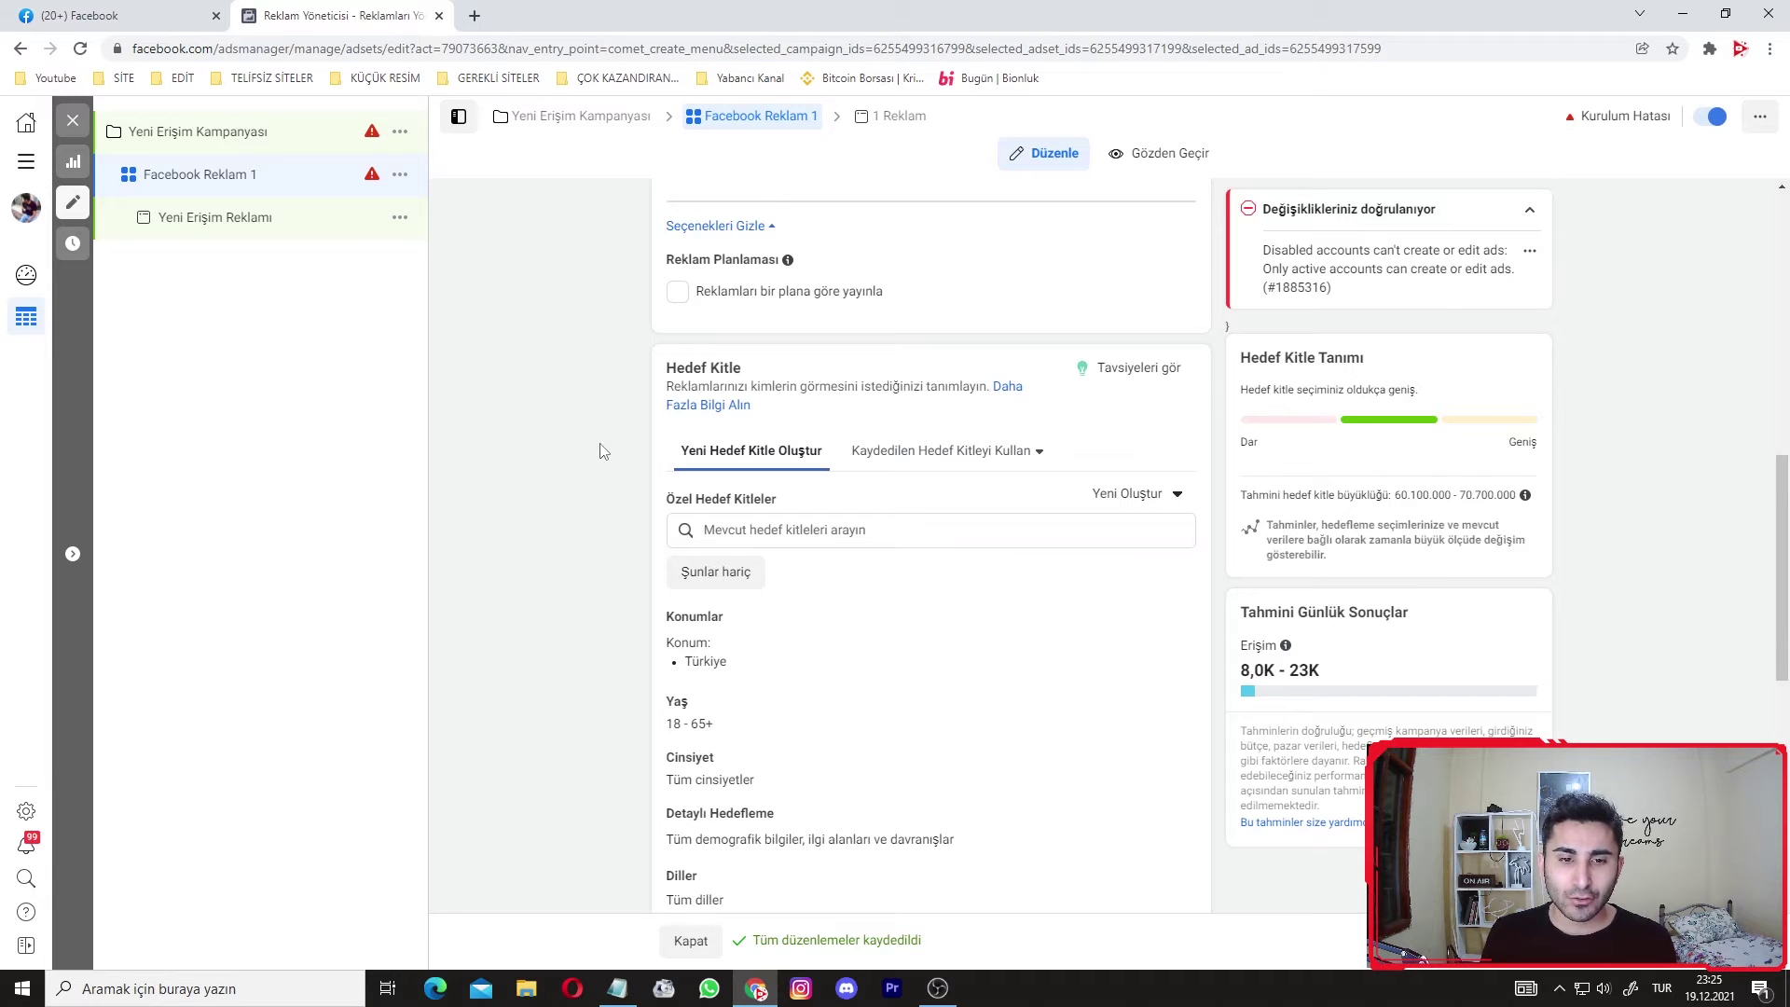
Limit the audience's maximum age to 30.
scroll(603, 451, down, 3)
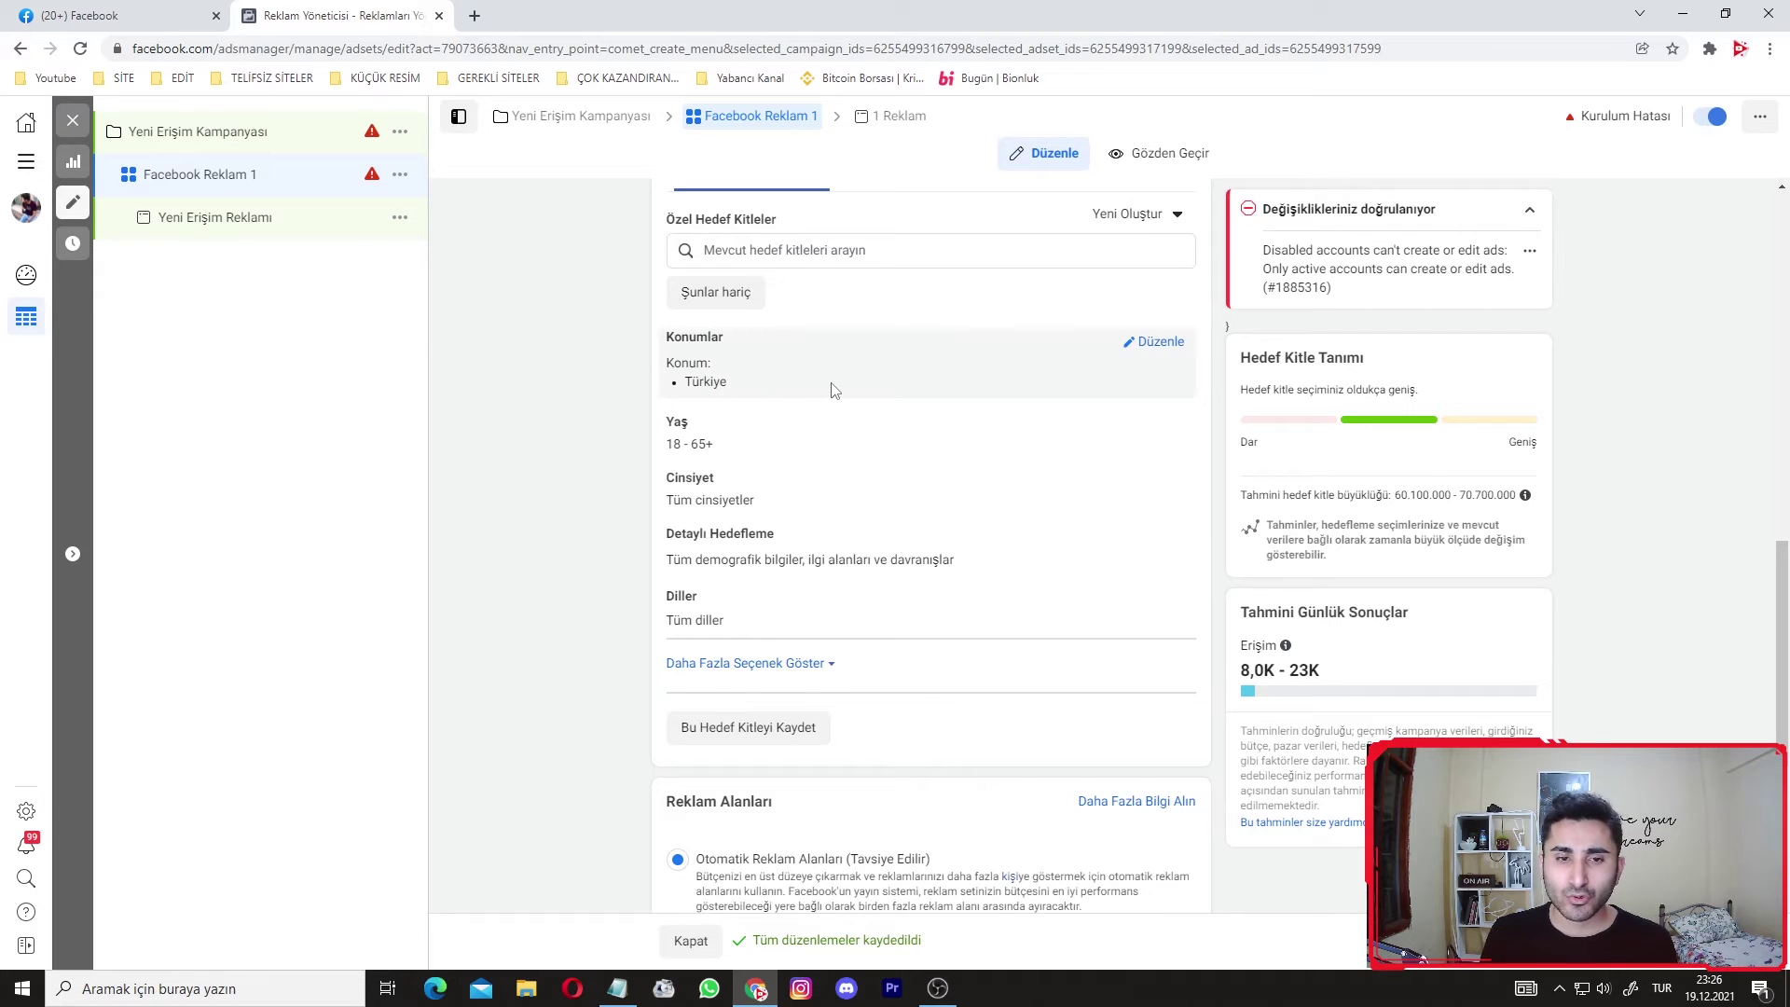
scroll(709, 377, down, 1)
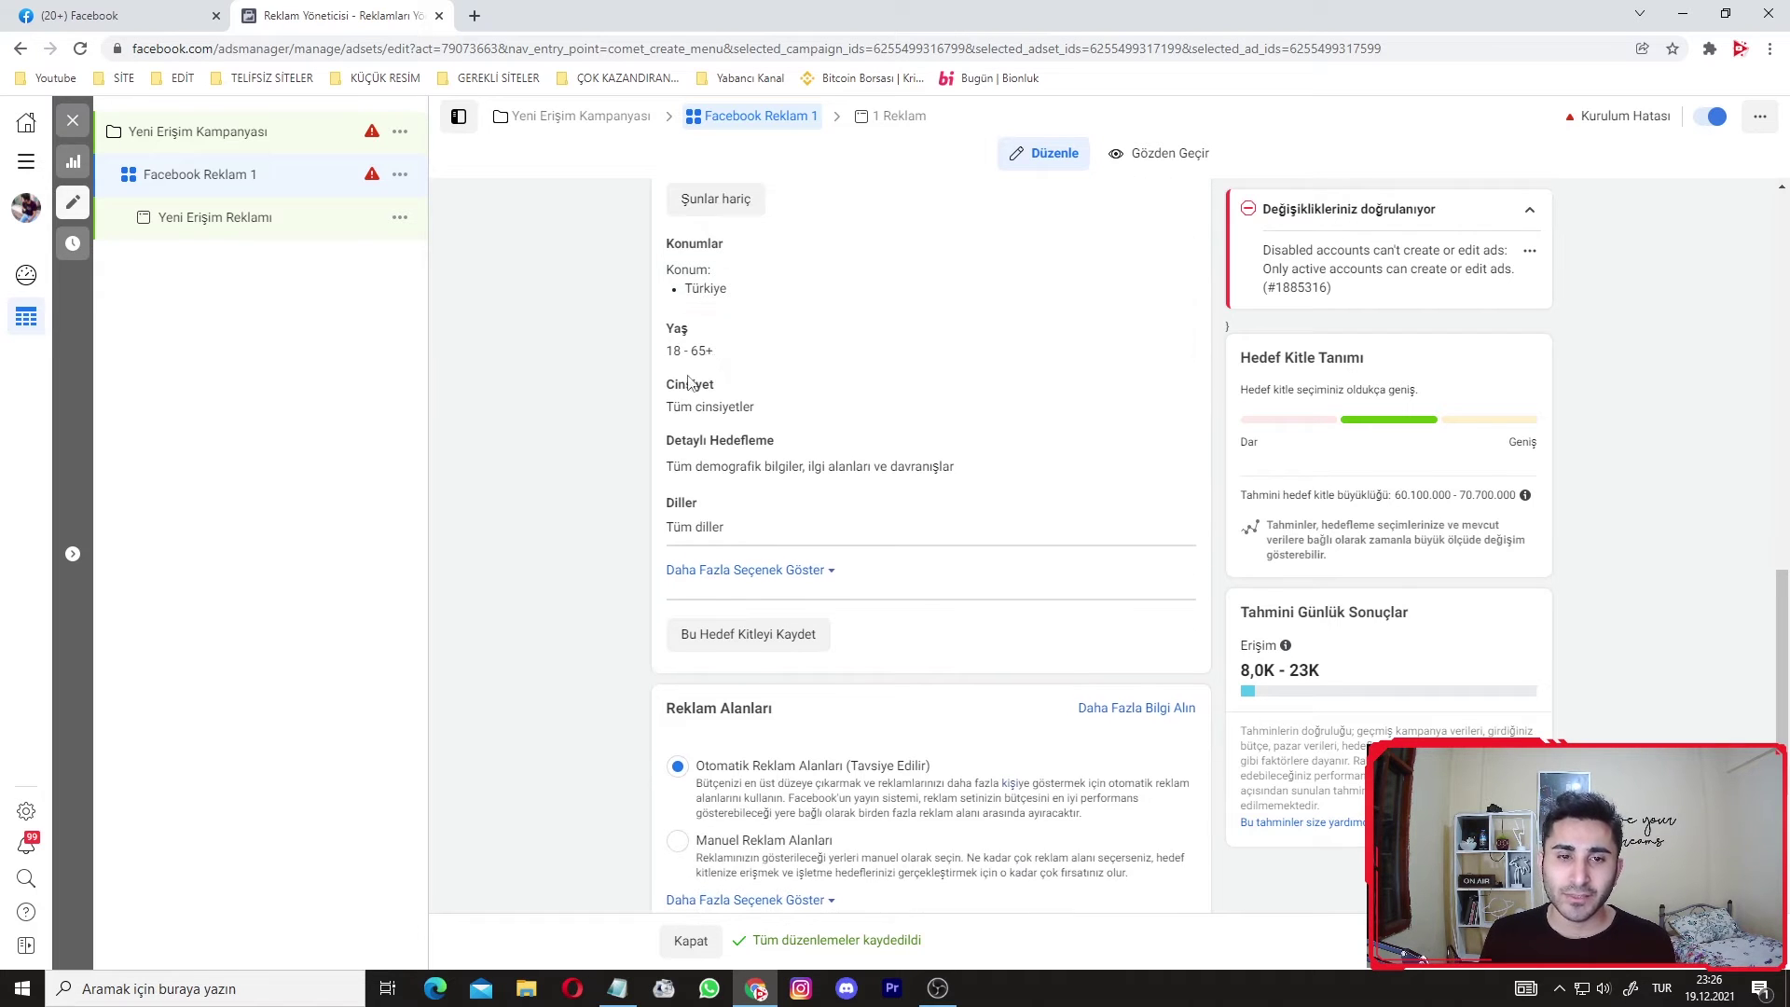
click(1156, 330)
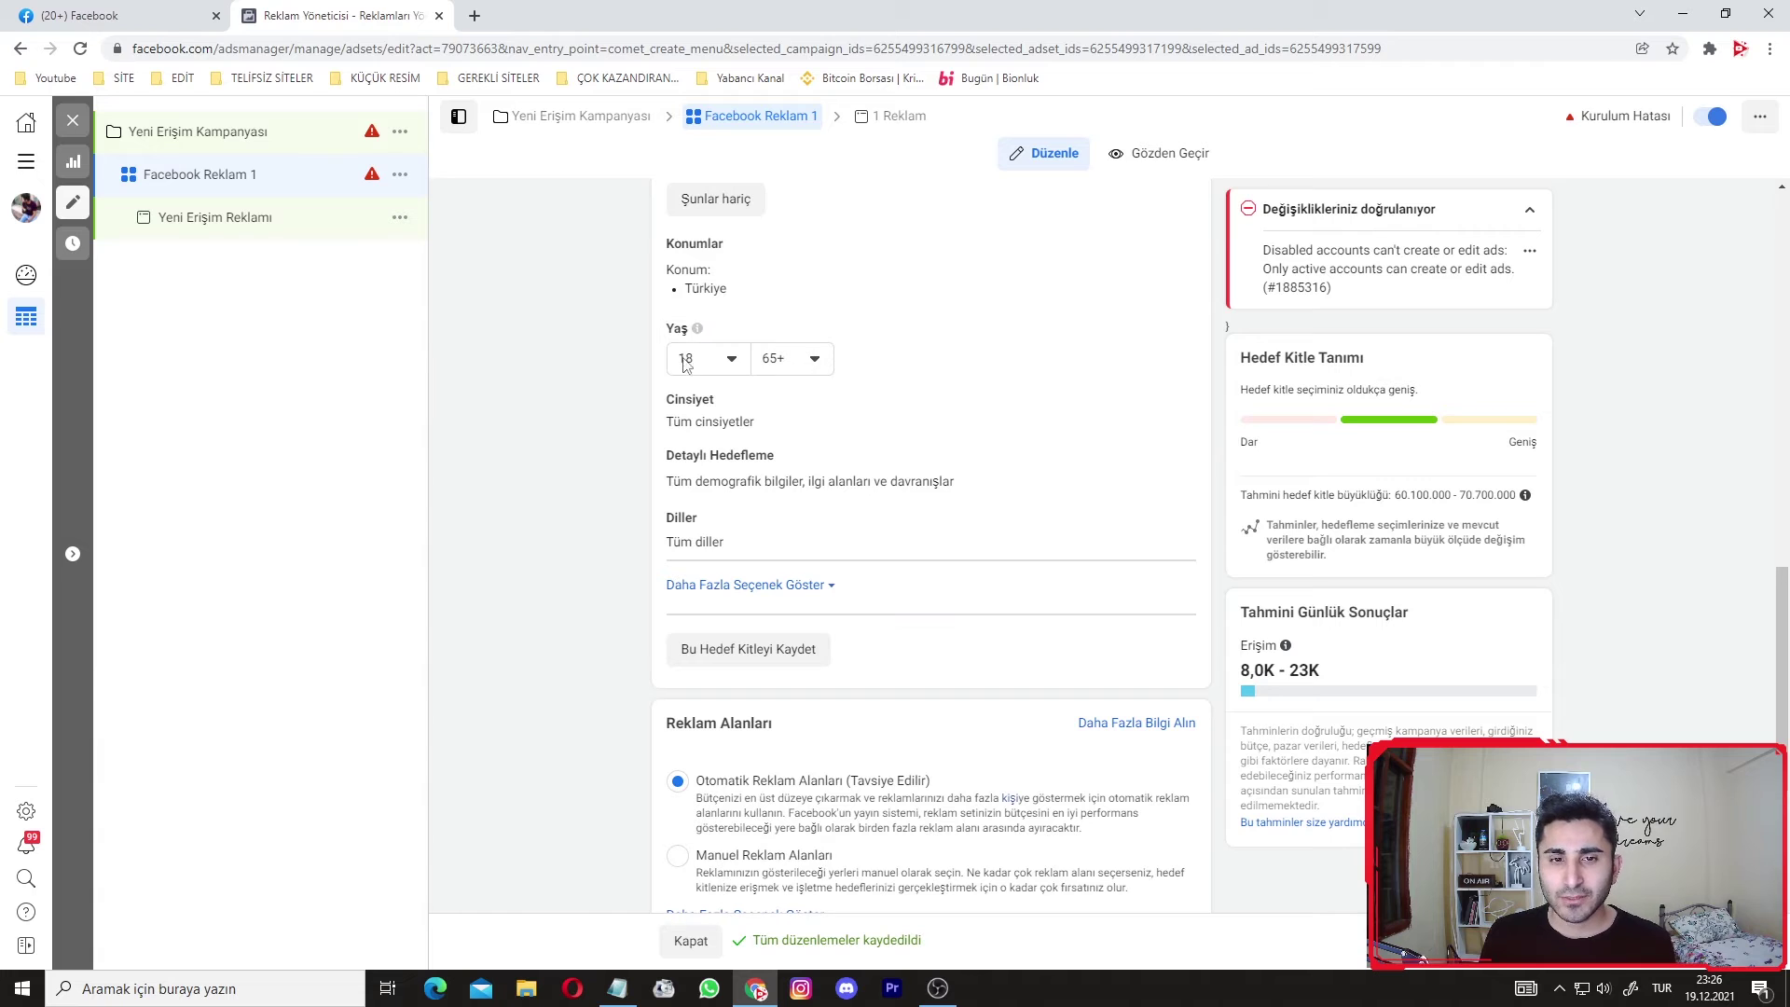
click(783, 370)
scroll(794, 550, up, 10)
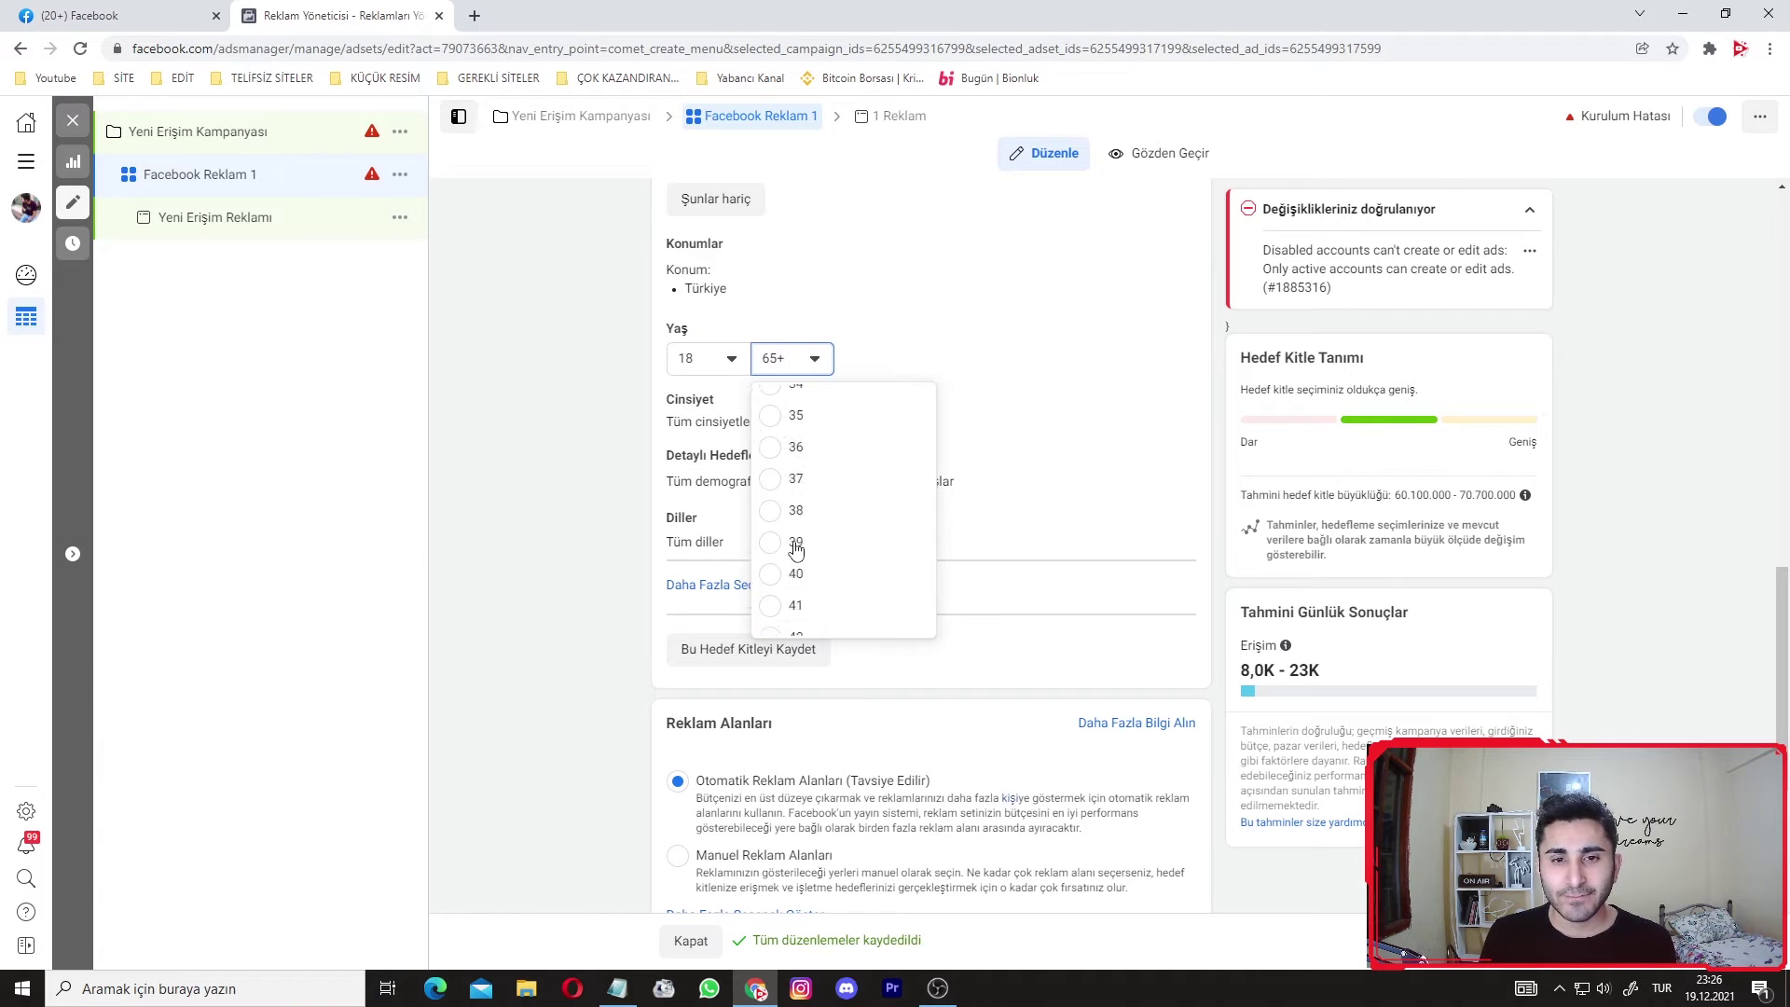
scroll(799, 545, up, 1)
scroll(798, 545, down, 3)
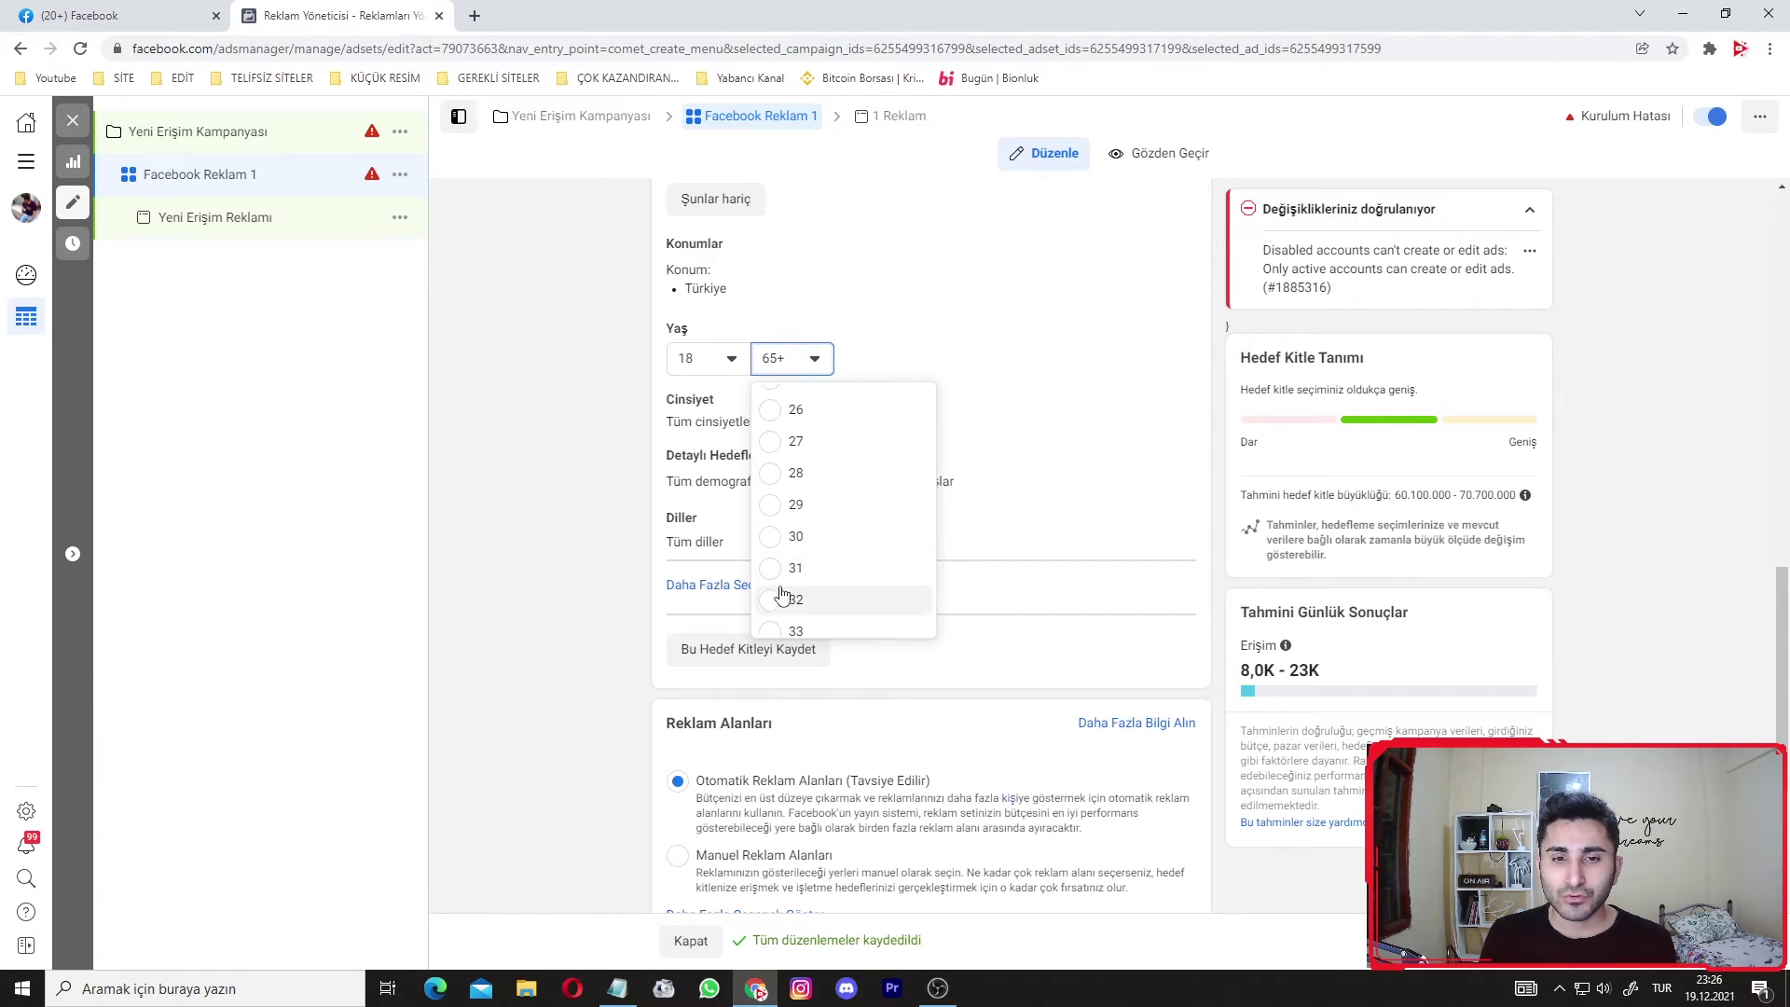
click(795, 538)
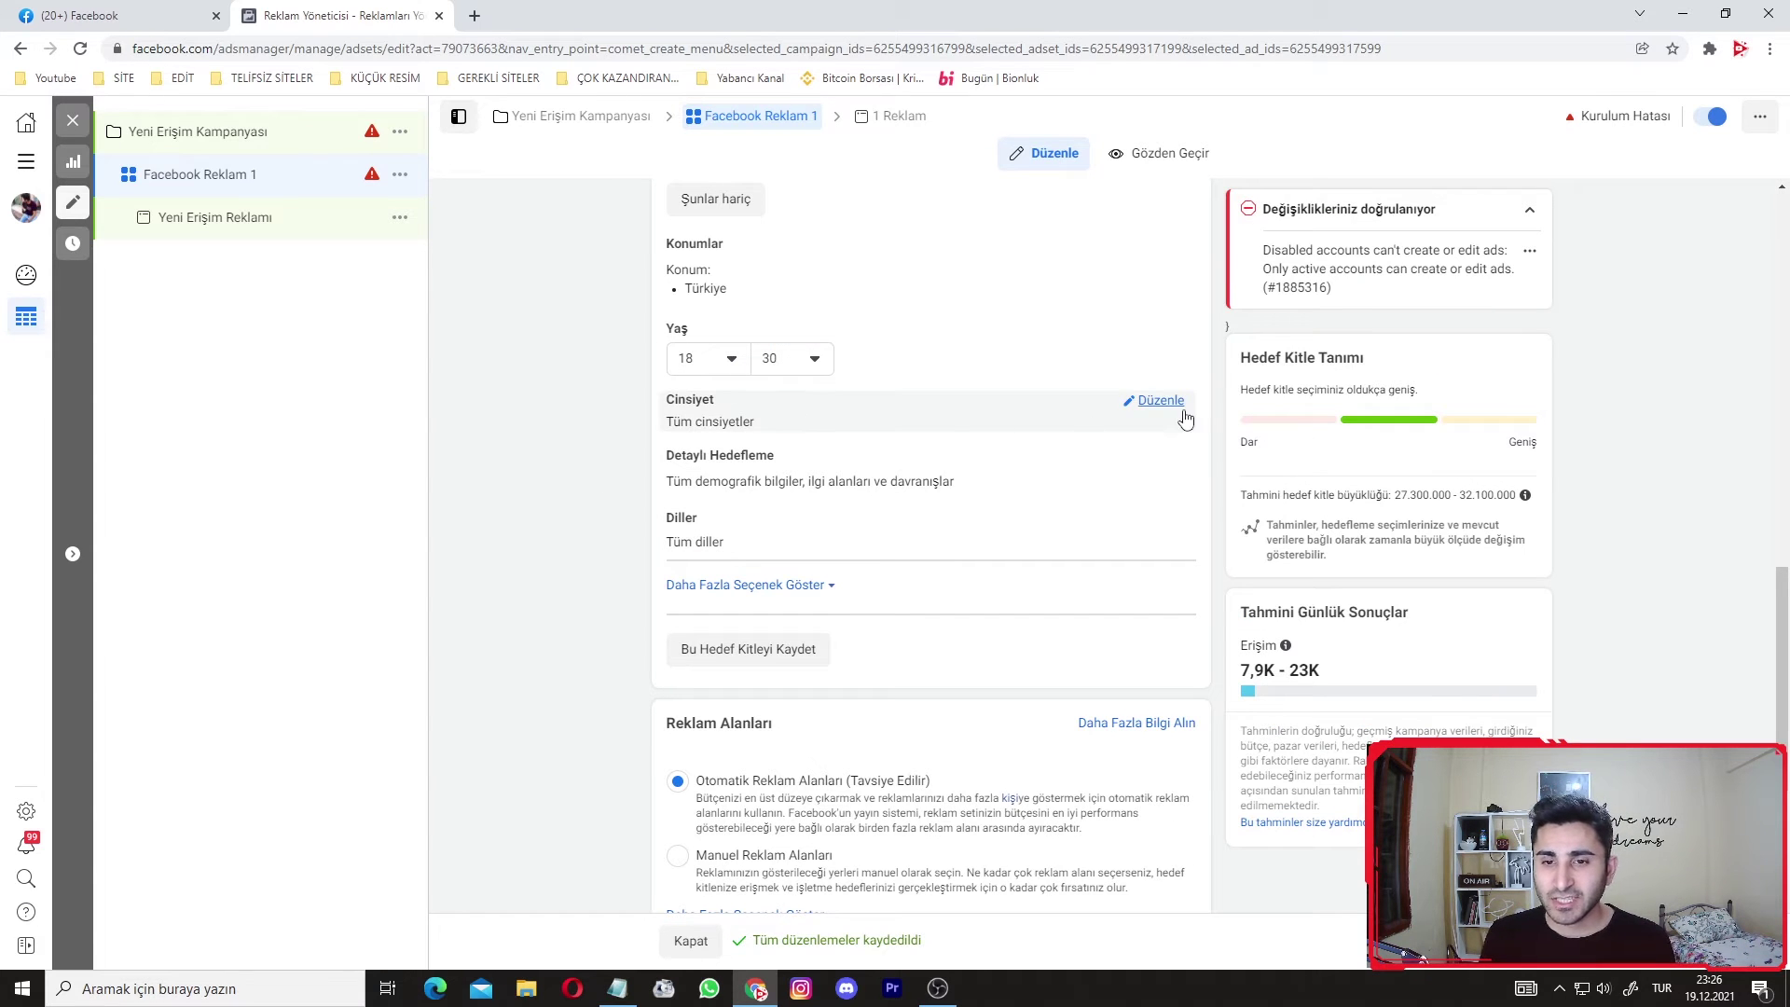
Examine the audience's gender choices and the Eğitim options under Demografik Bilgiler in the detailed targeting.
click(1180, 413)
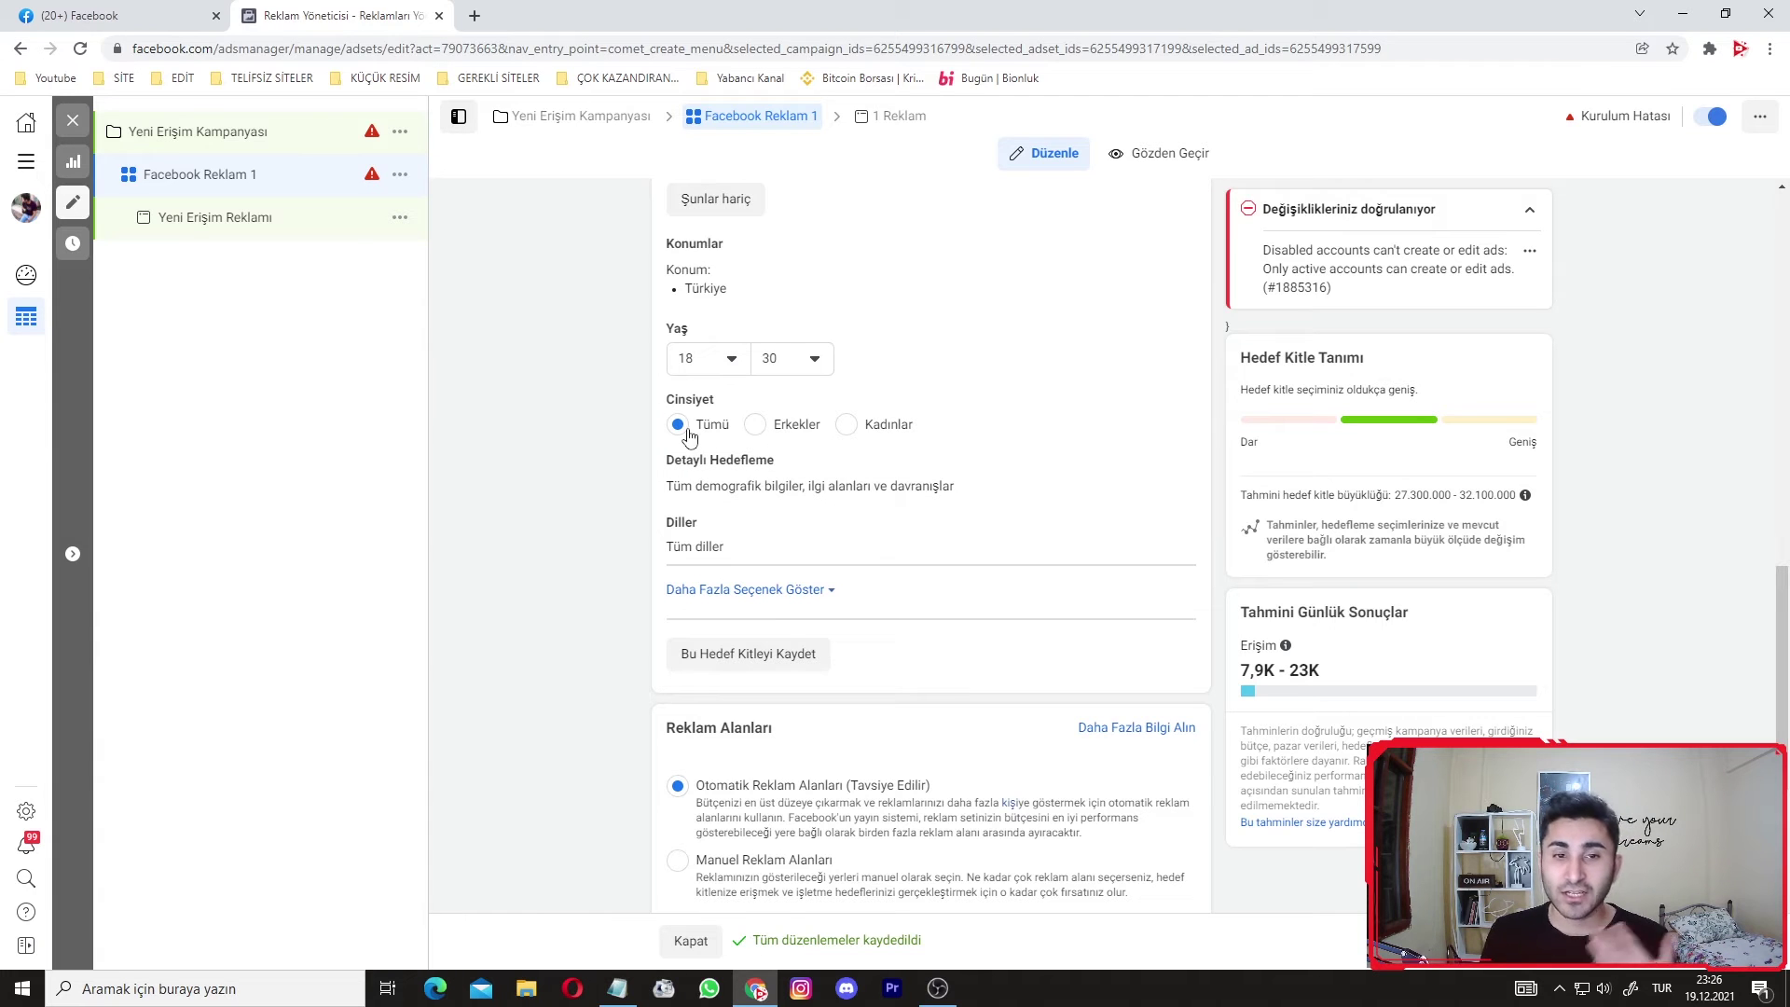
scroll(1144, 436, down, 1)
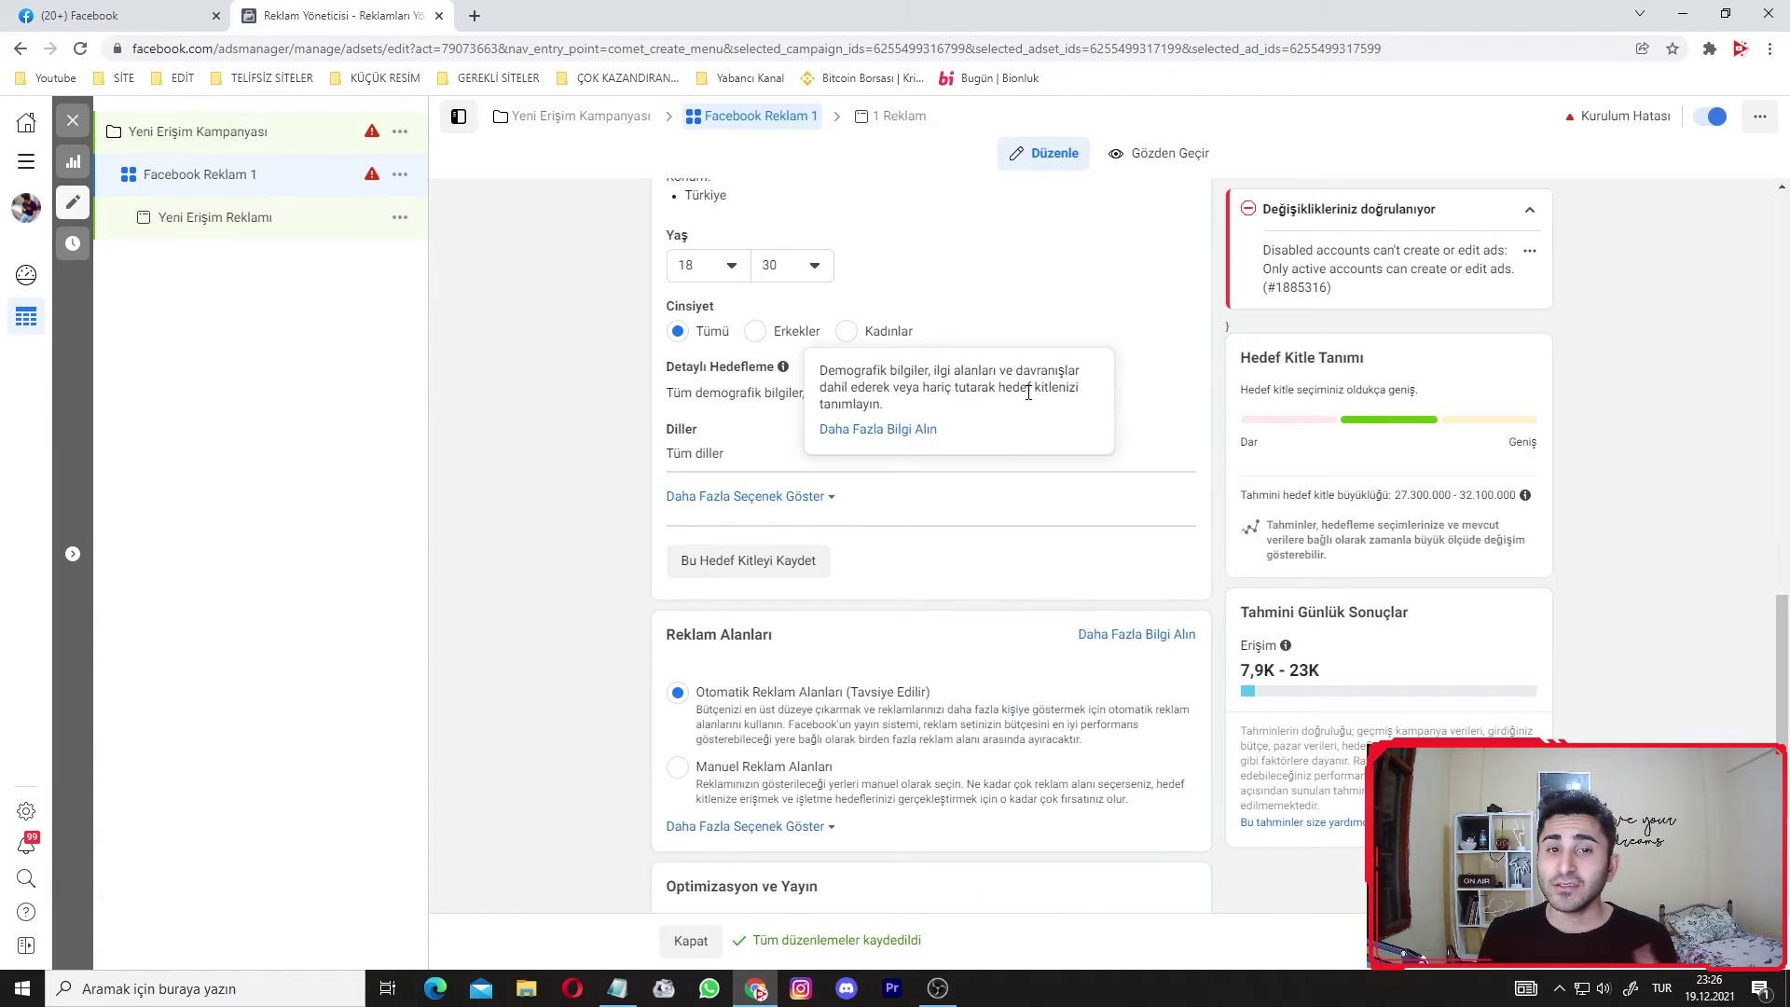
click(1158, 372)
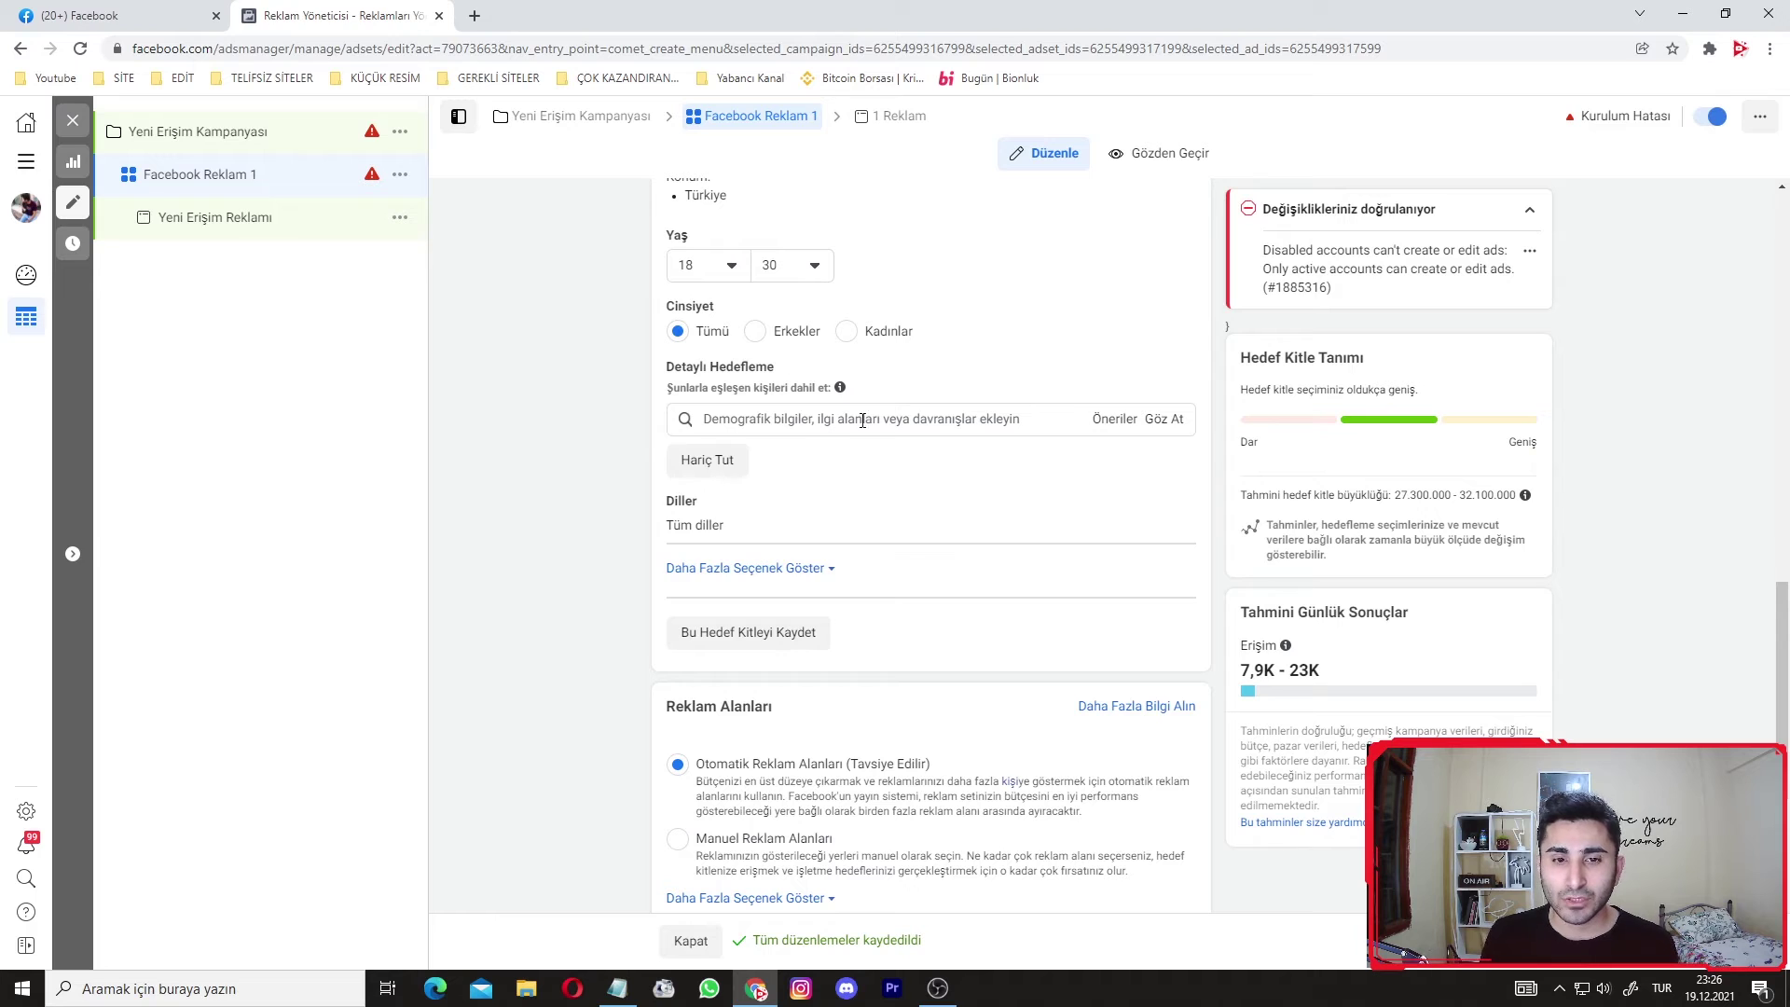
click(1171, 426)
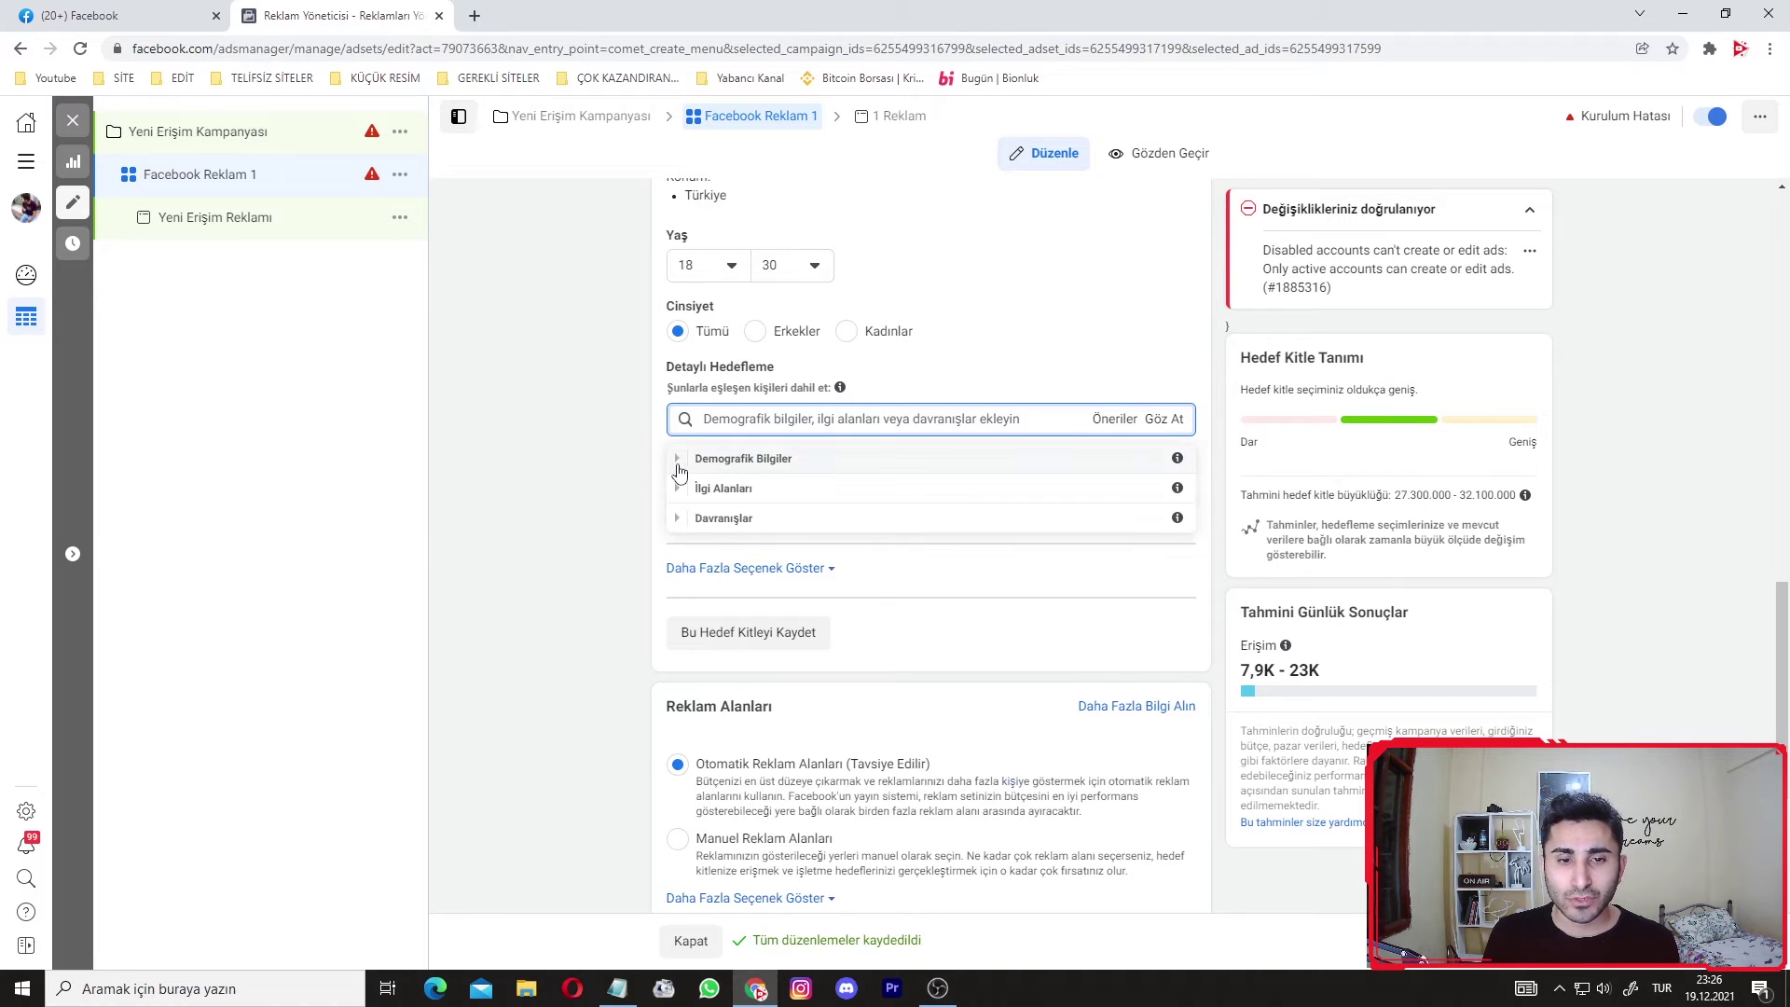
click(687, 463)
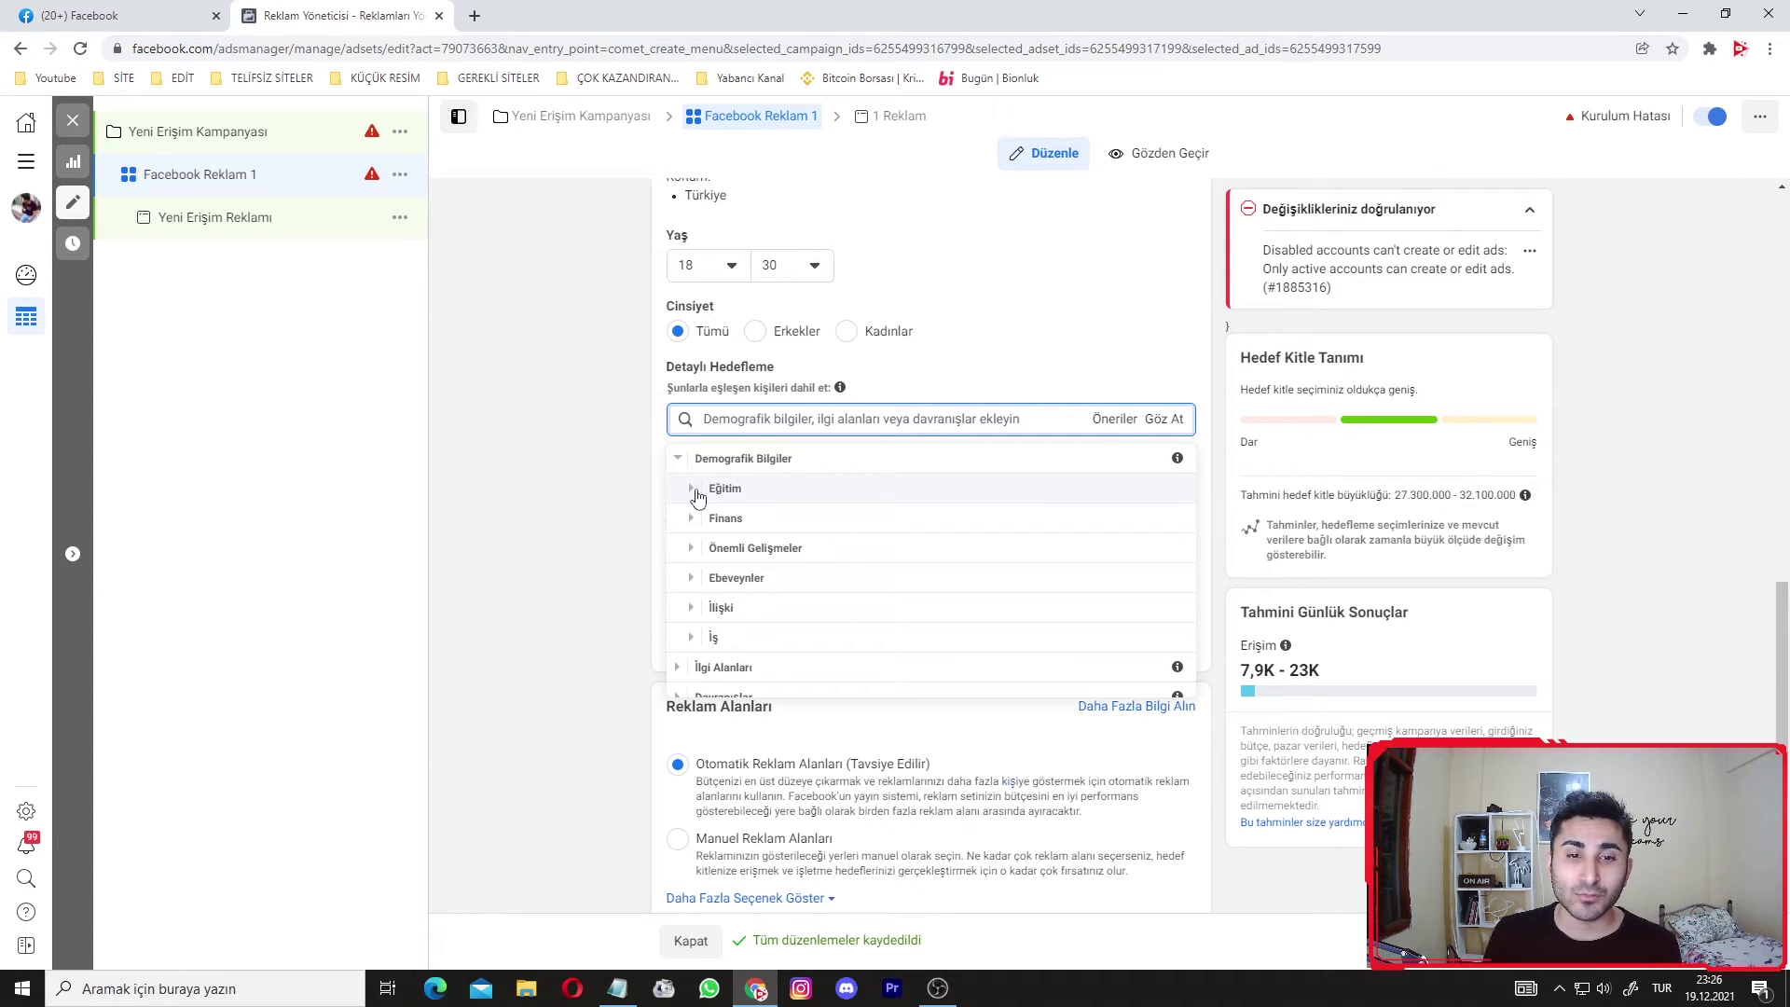
click(698, 491)
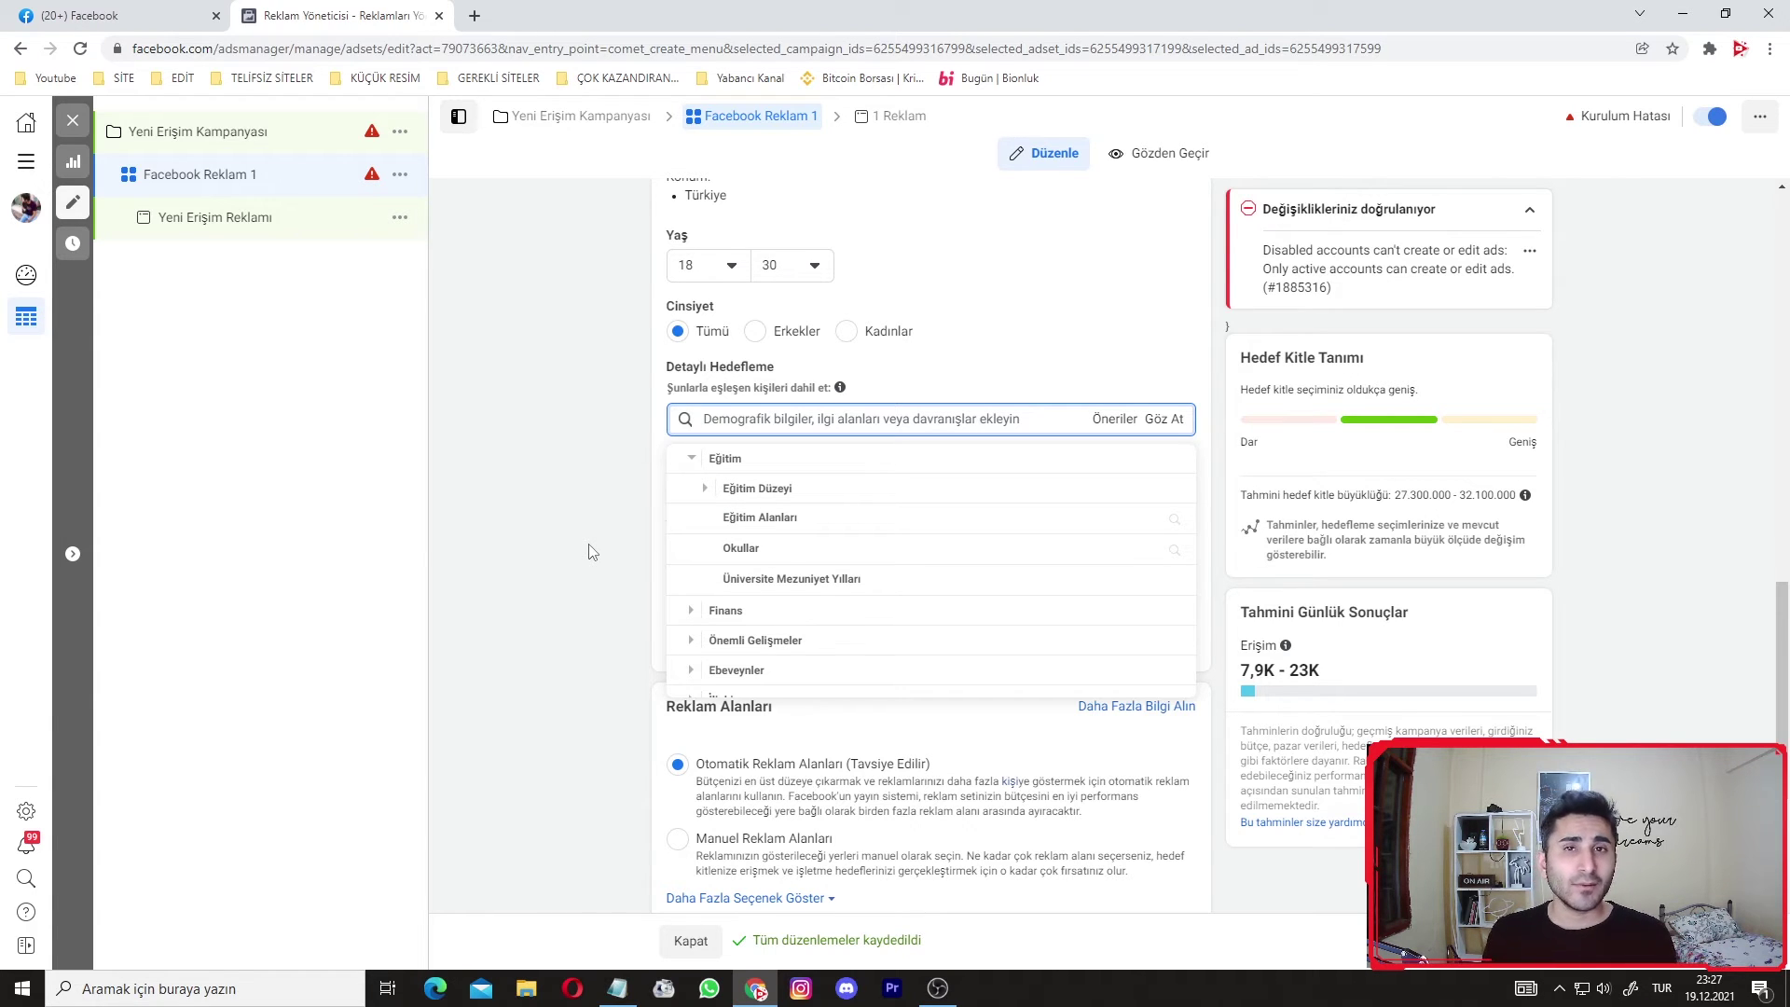
key(Escape)
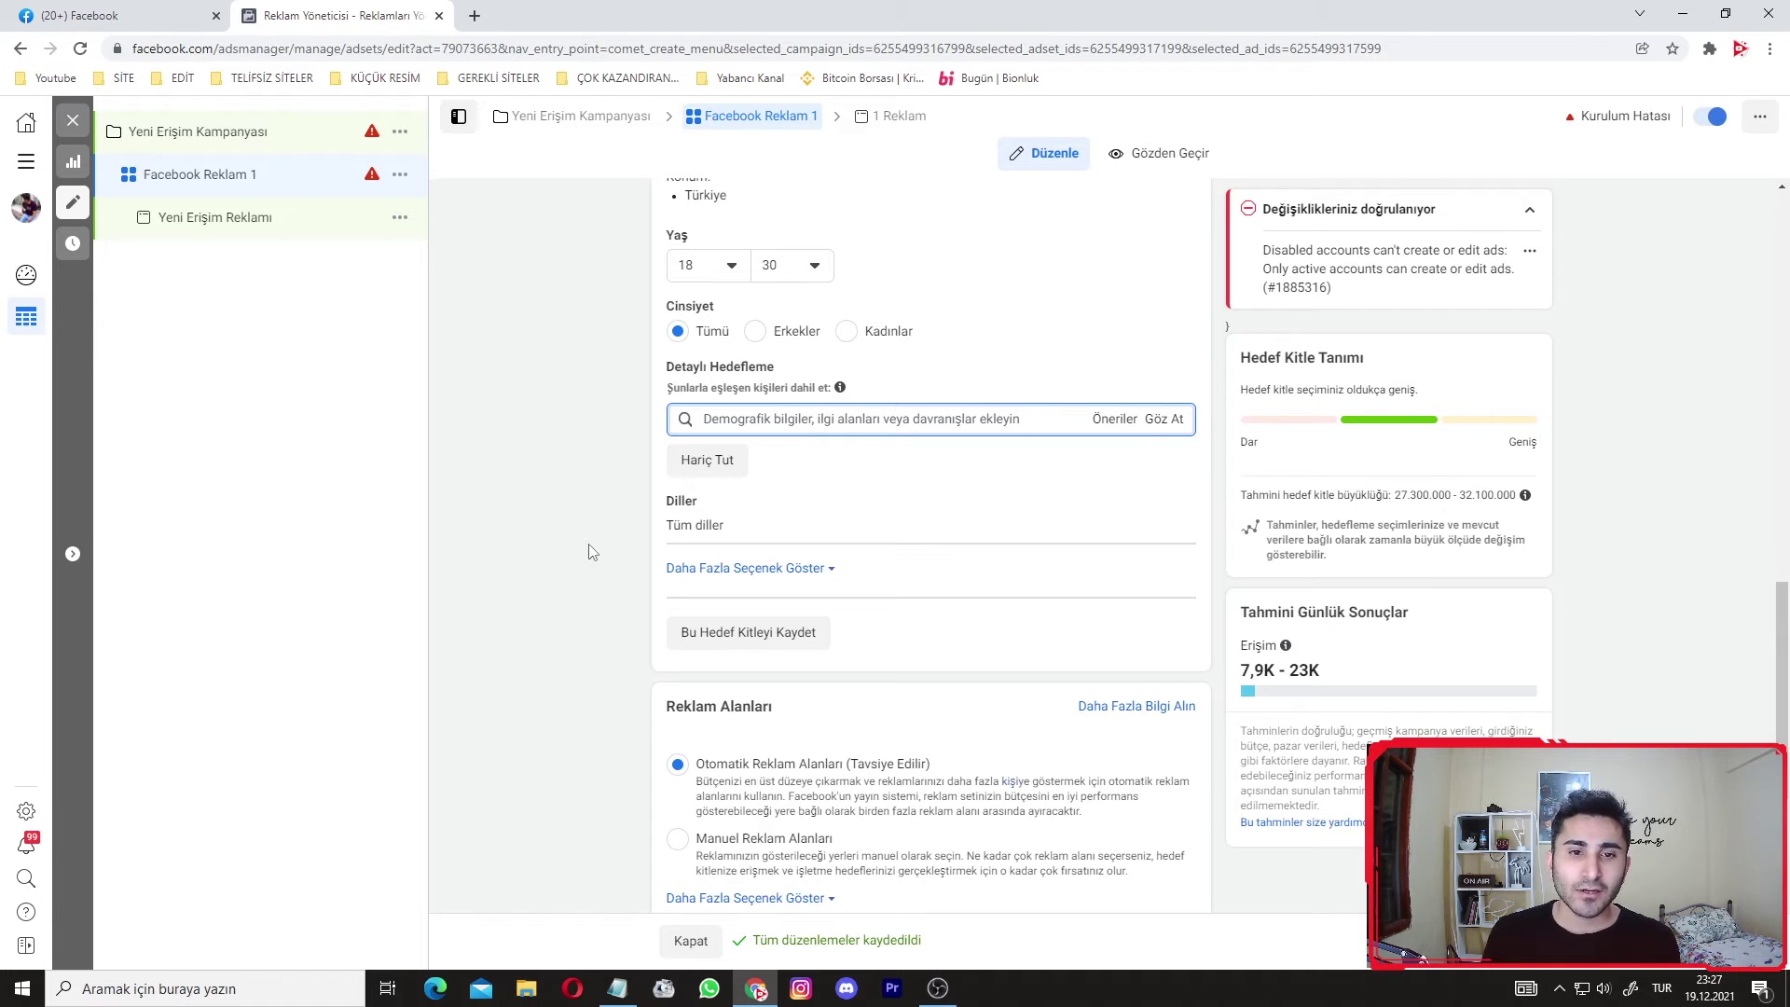
Add Türkçe as the audience language and expand the additional audience options.
scroll(575, 452, down, 1)
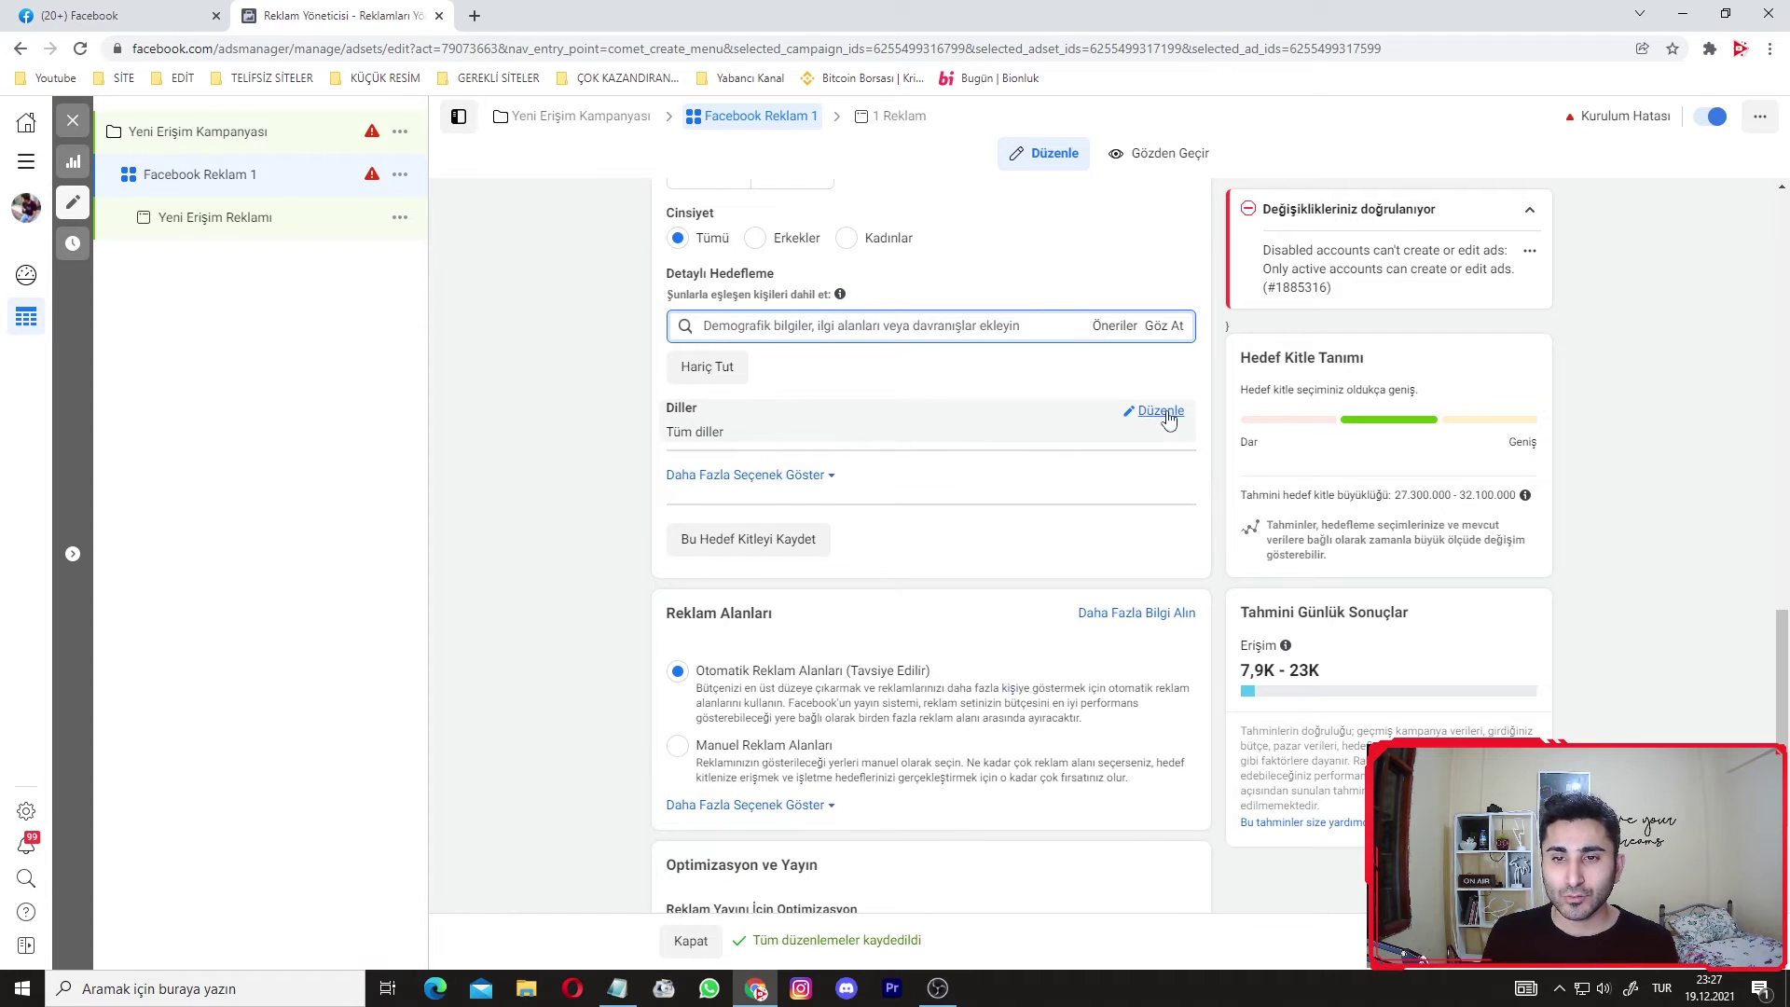
click(1161, 411)
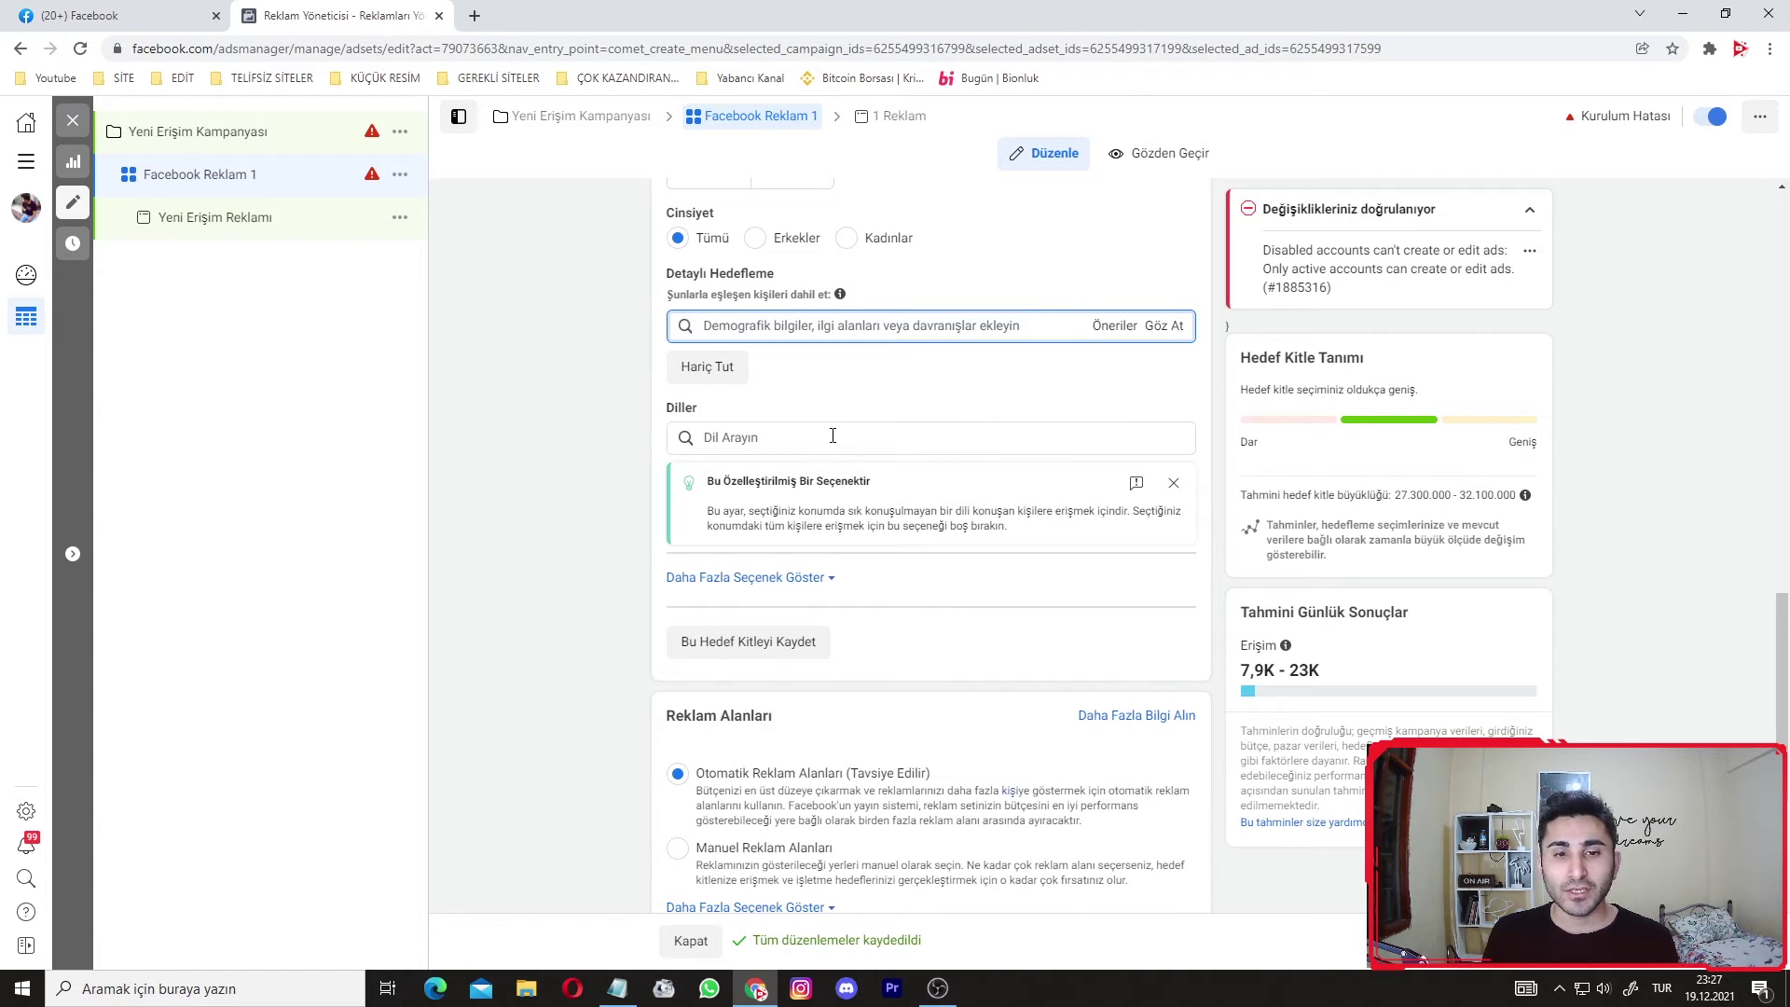
click(833, 436)
text(tür)
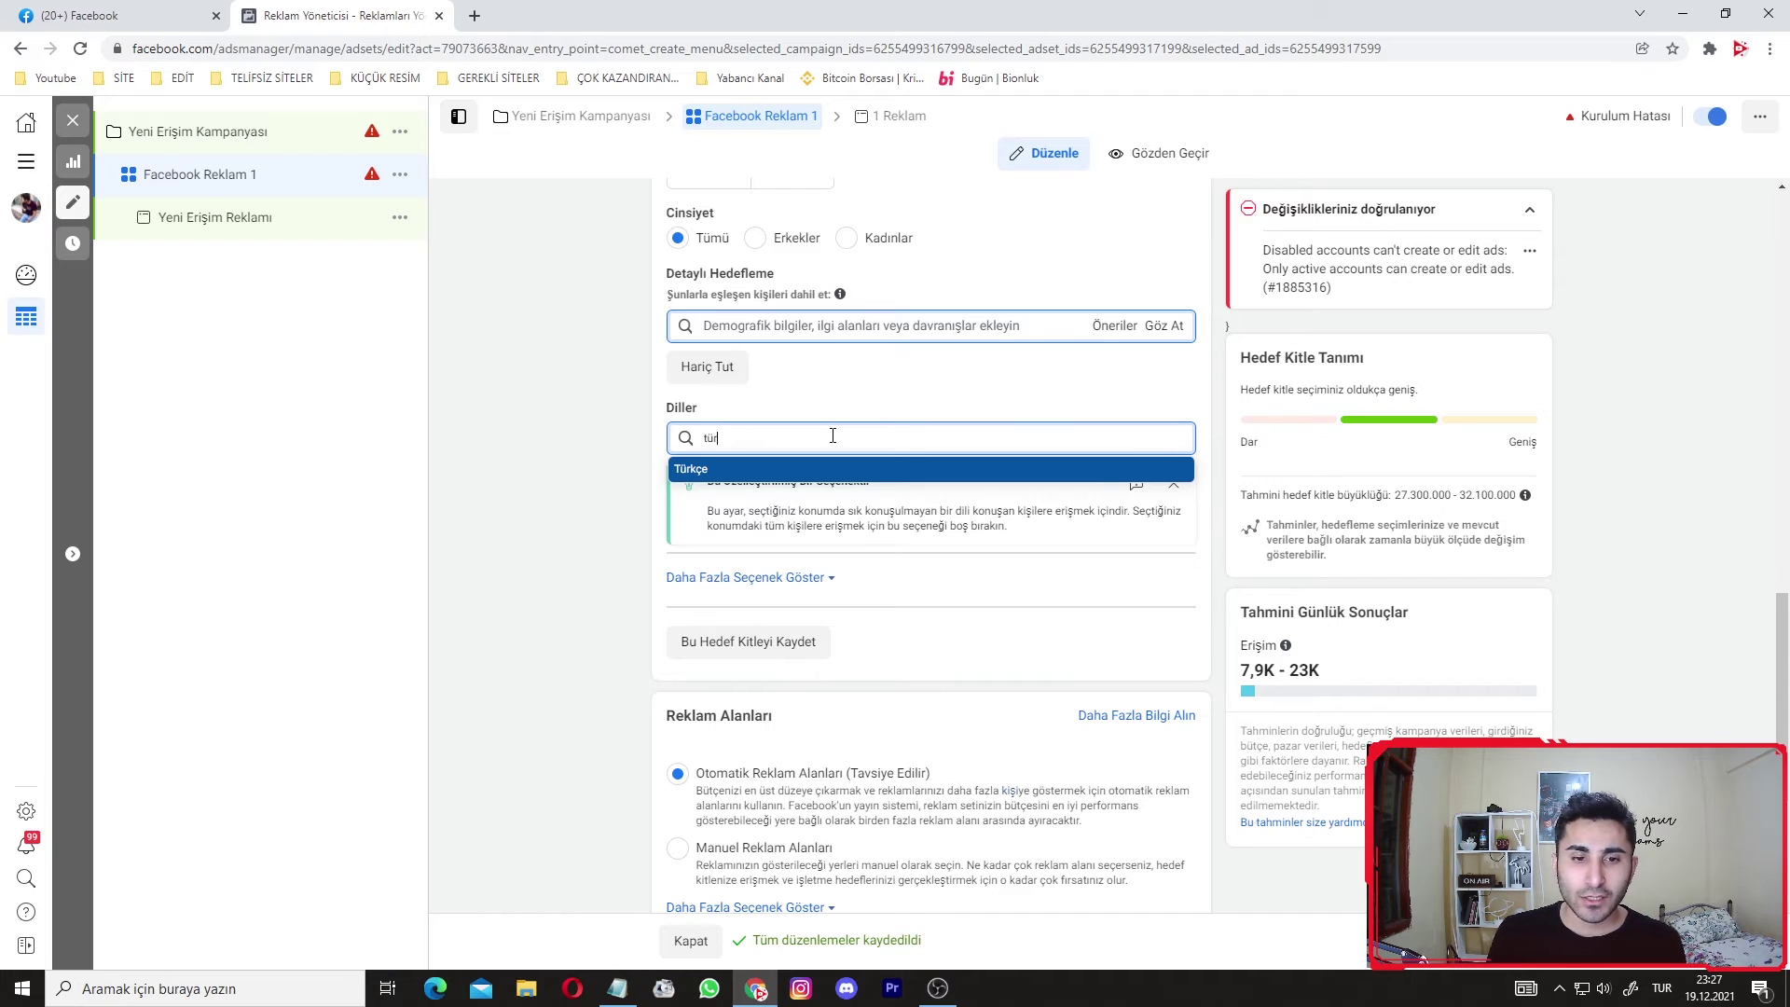
key(Return)
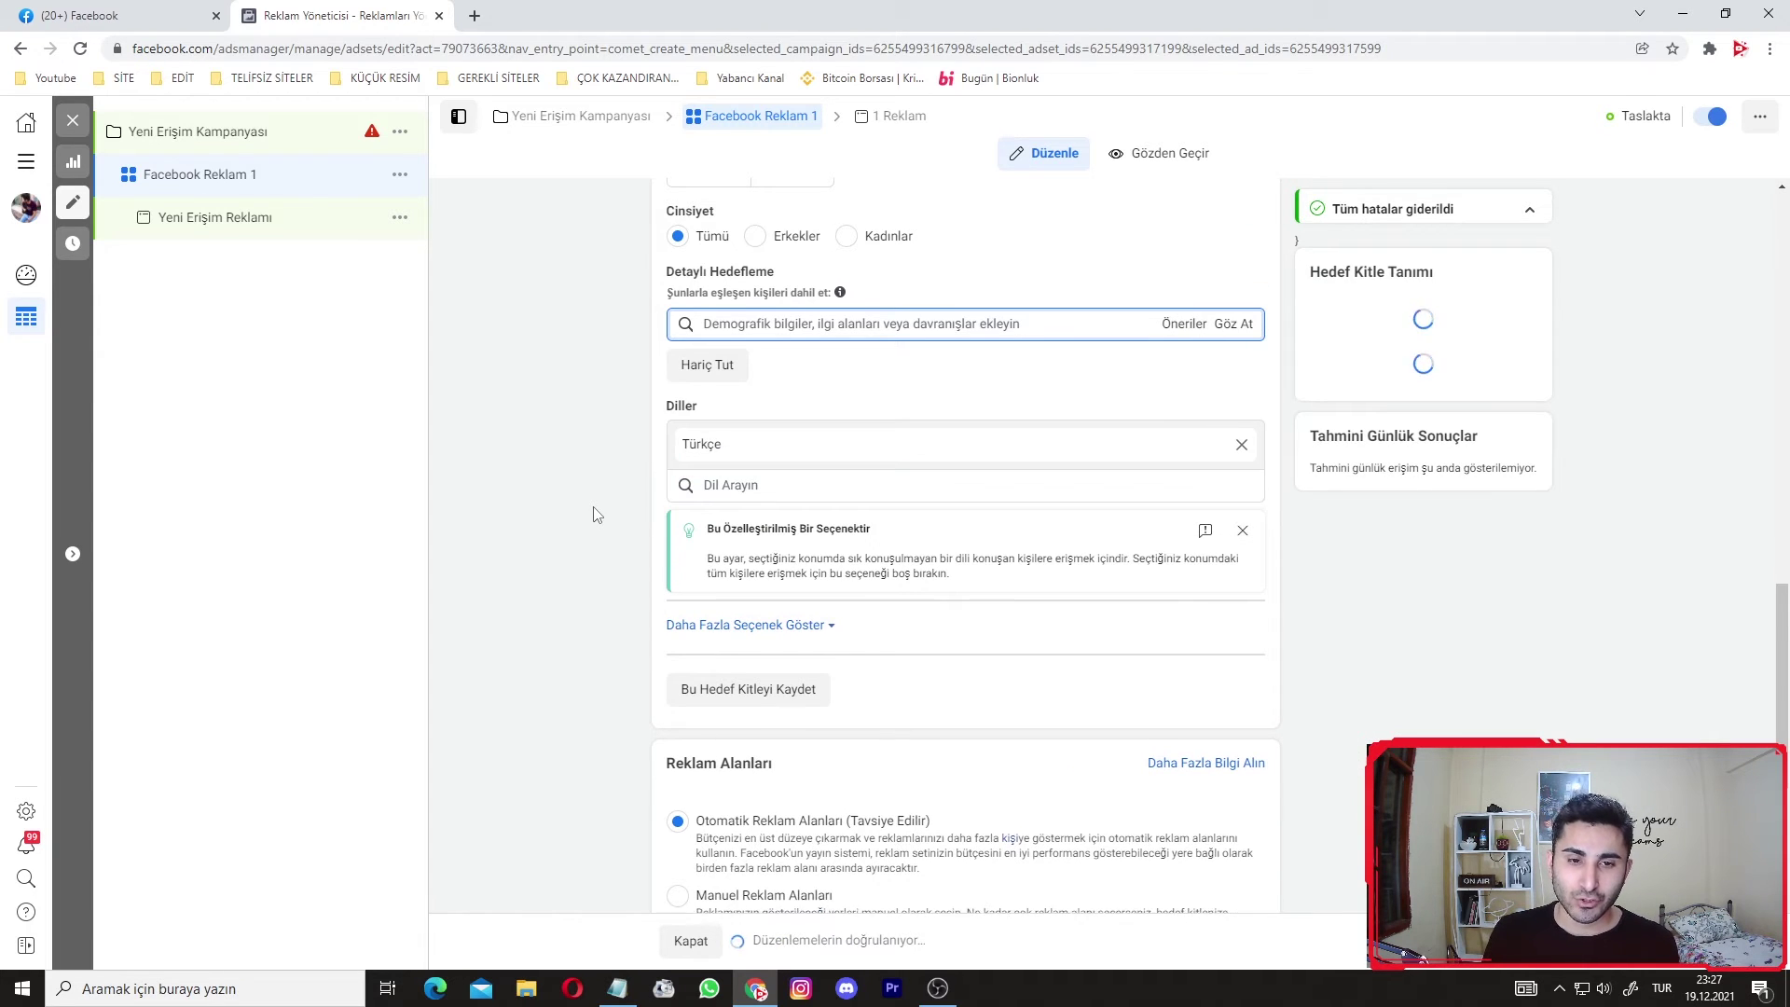
scroll(593, 514, down, 2)
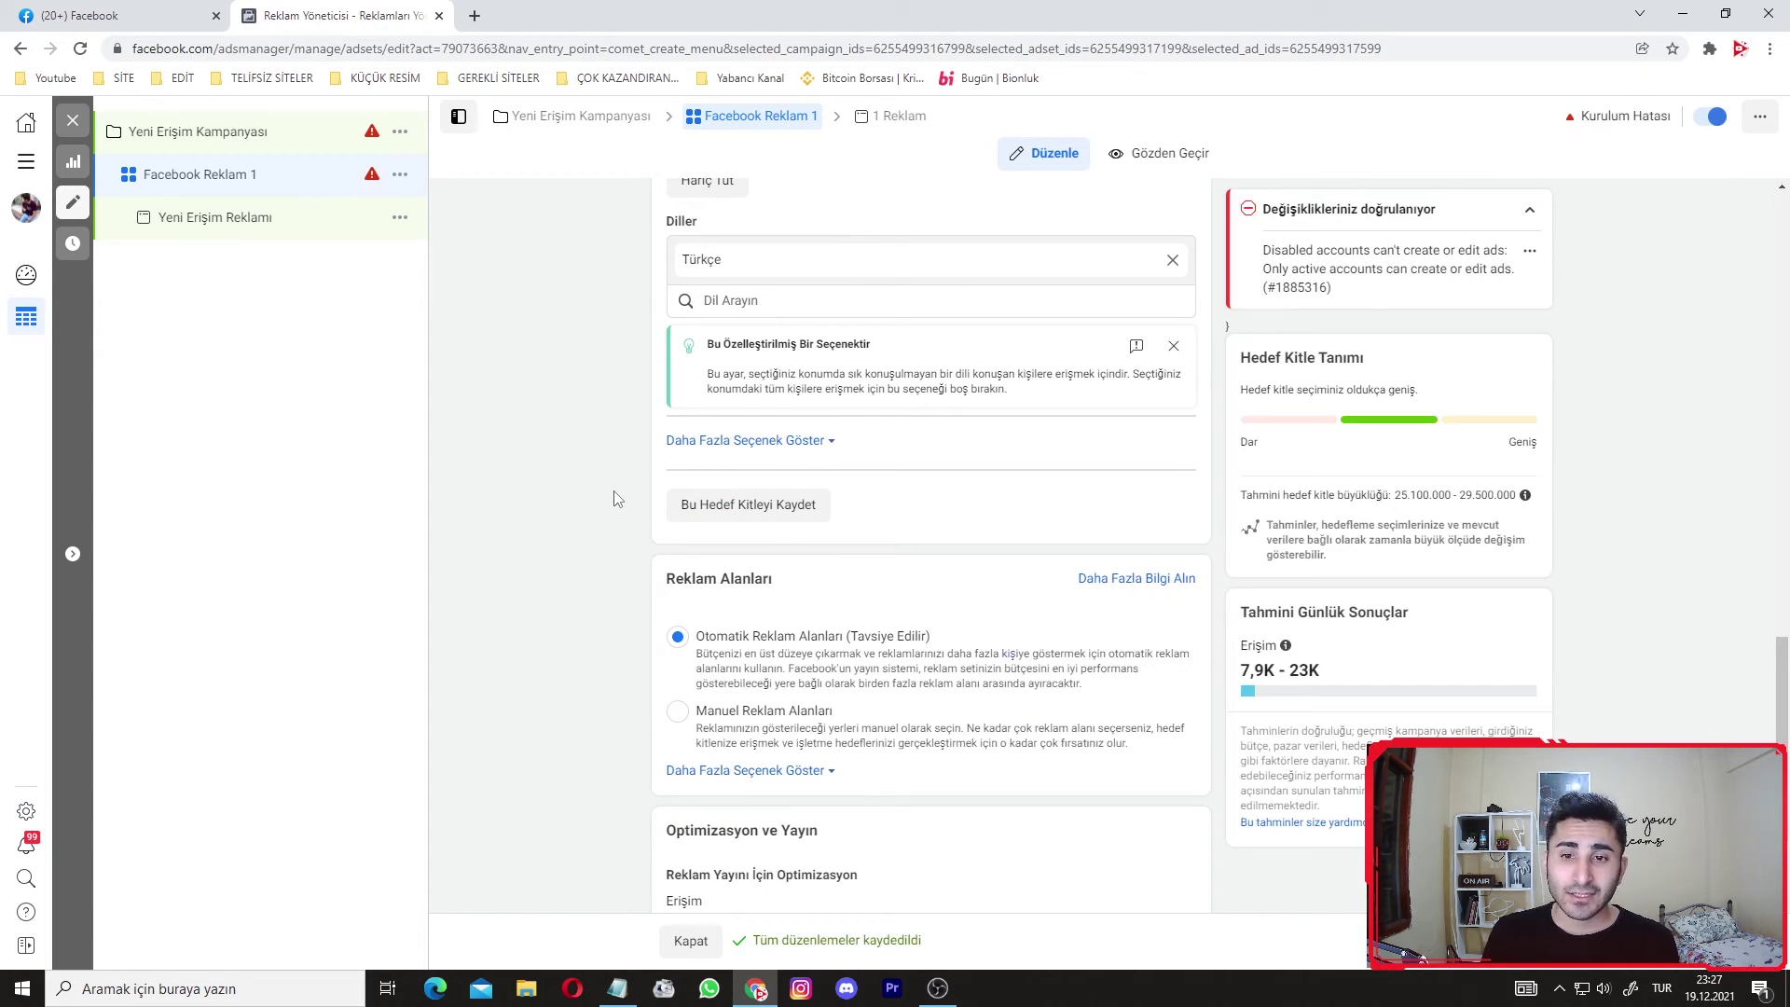
click(688, 445)
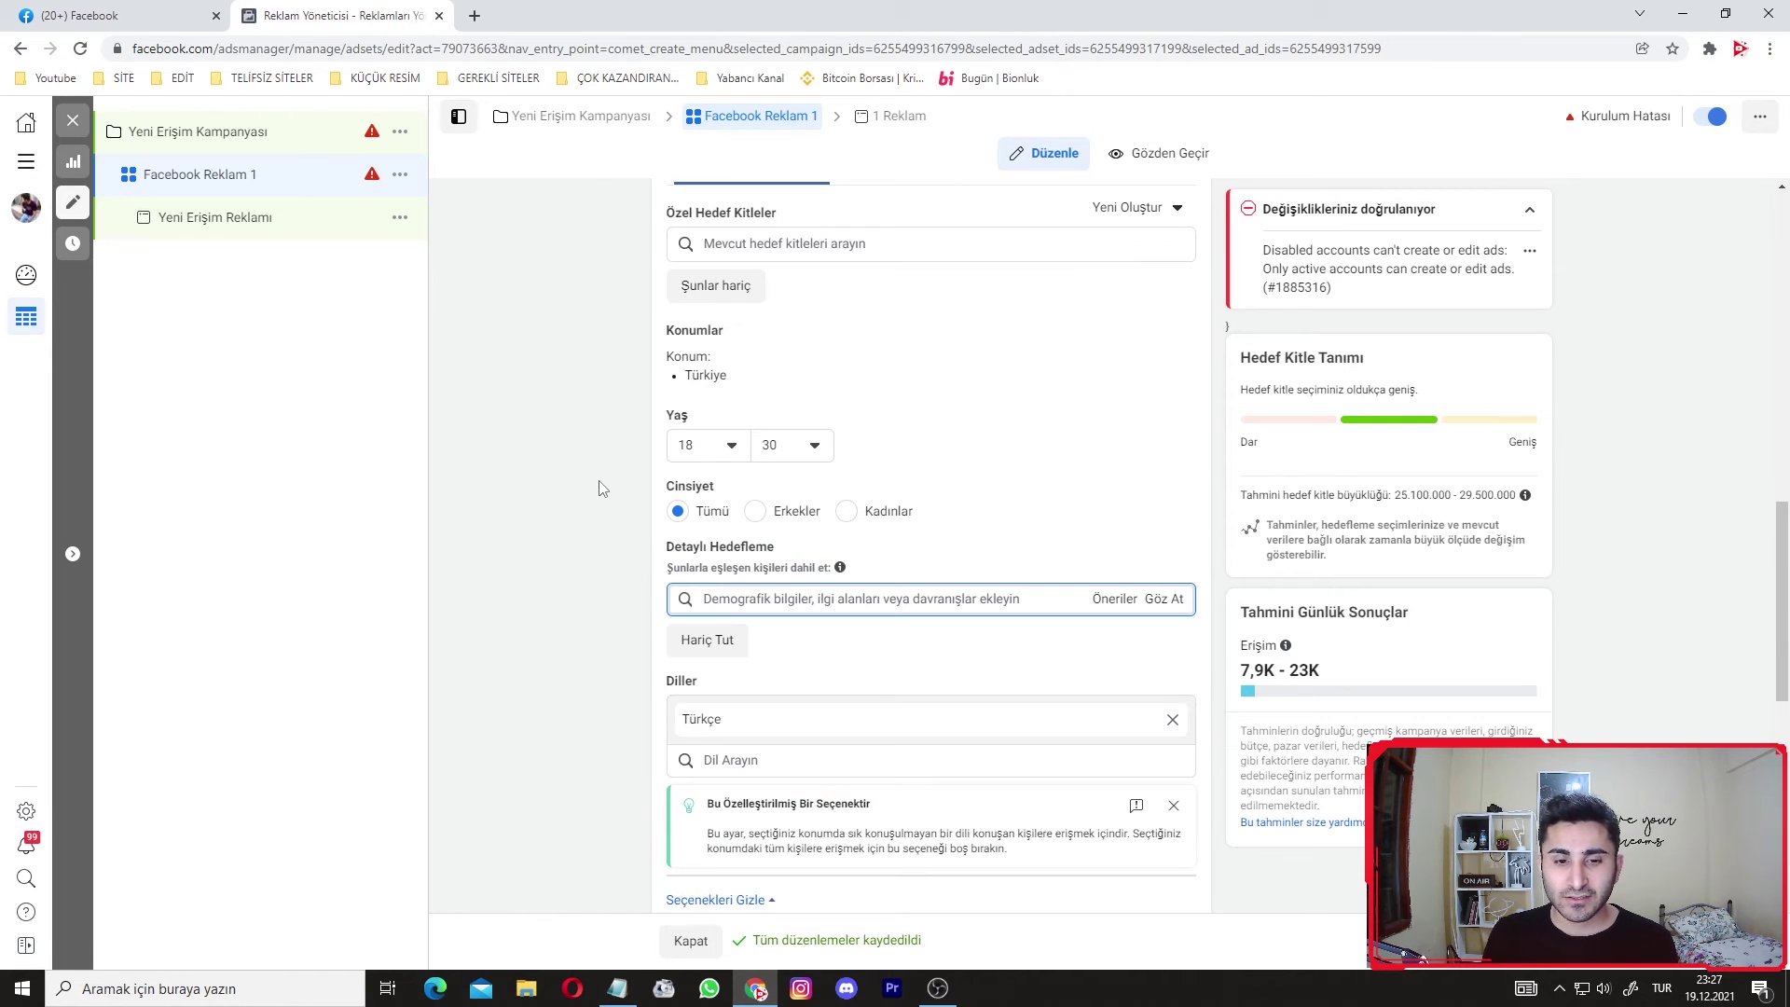
Switch the ad placements to Manuel Reklam Alanları and exclude Instagram from the platforms.
scroll(601, 490, down, 6)
scroll(599, 489, down, 1)
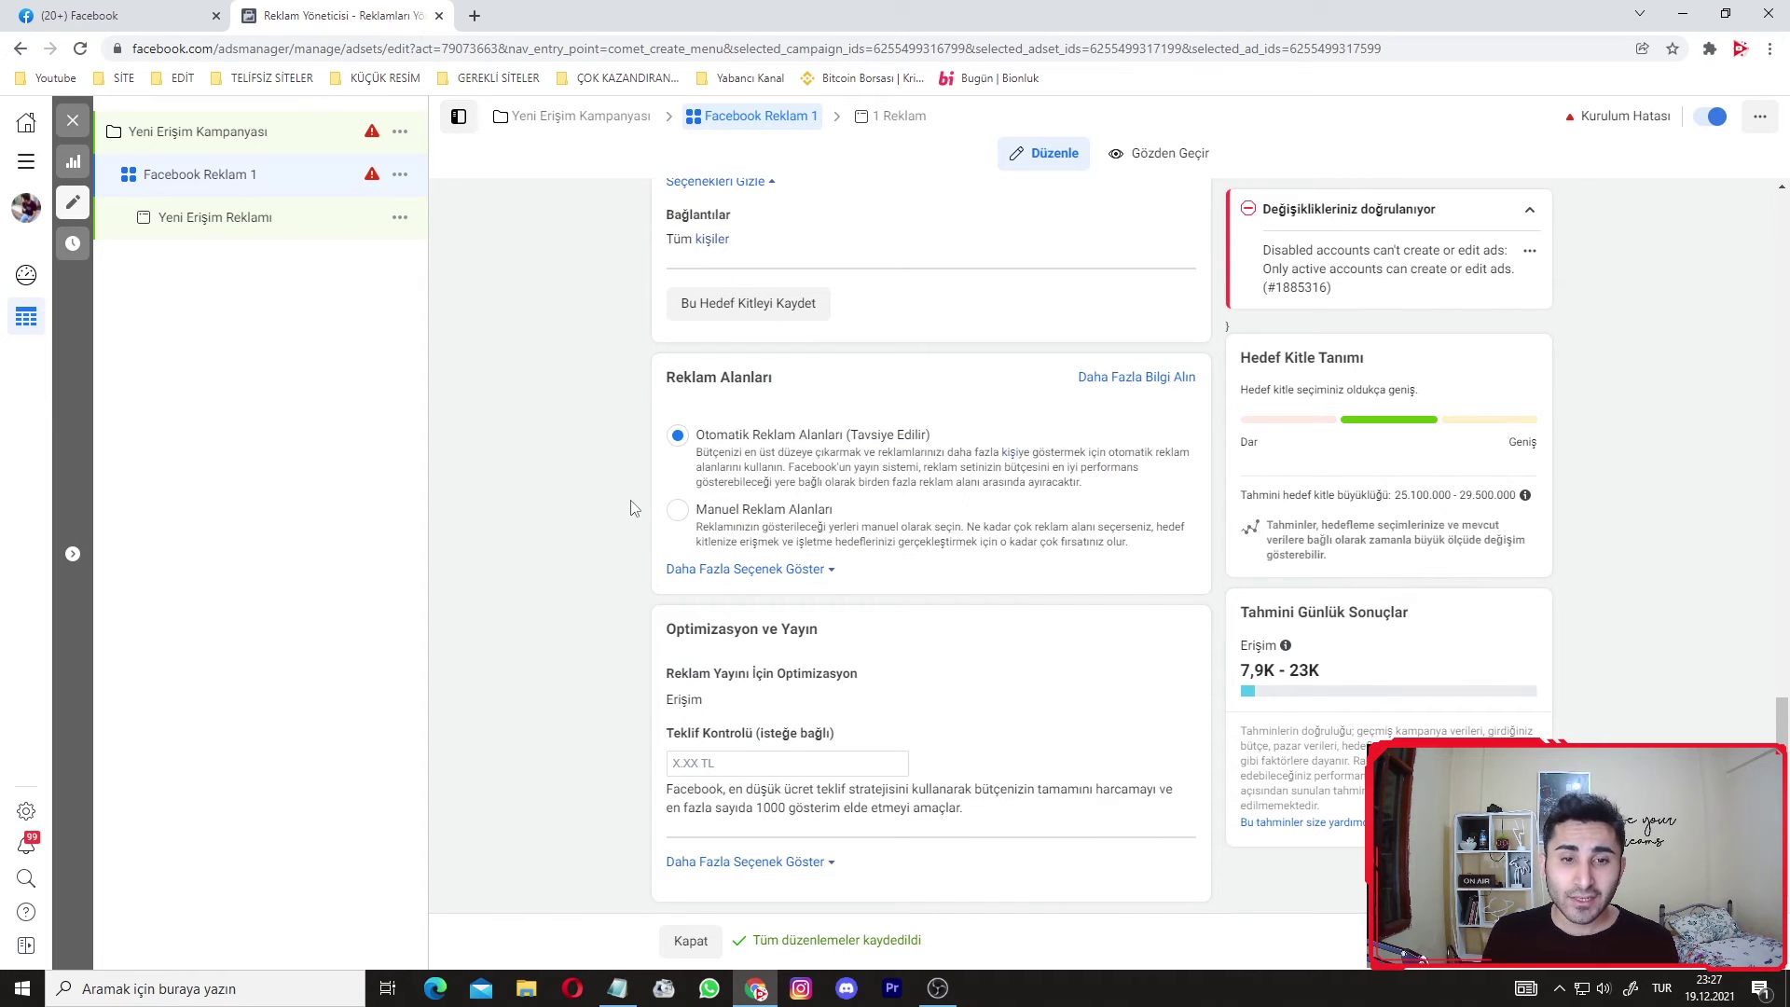
click(678, 511)
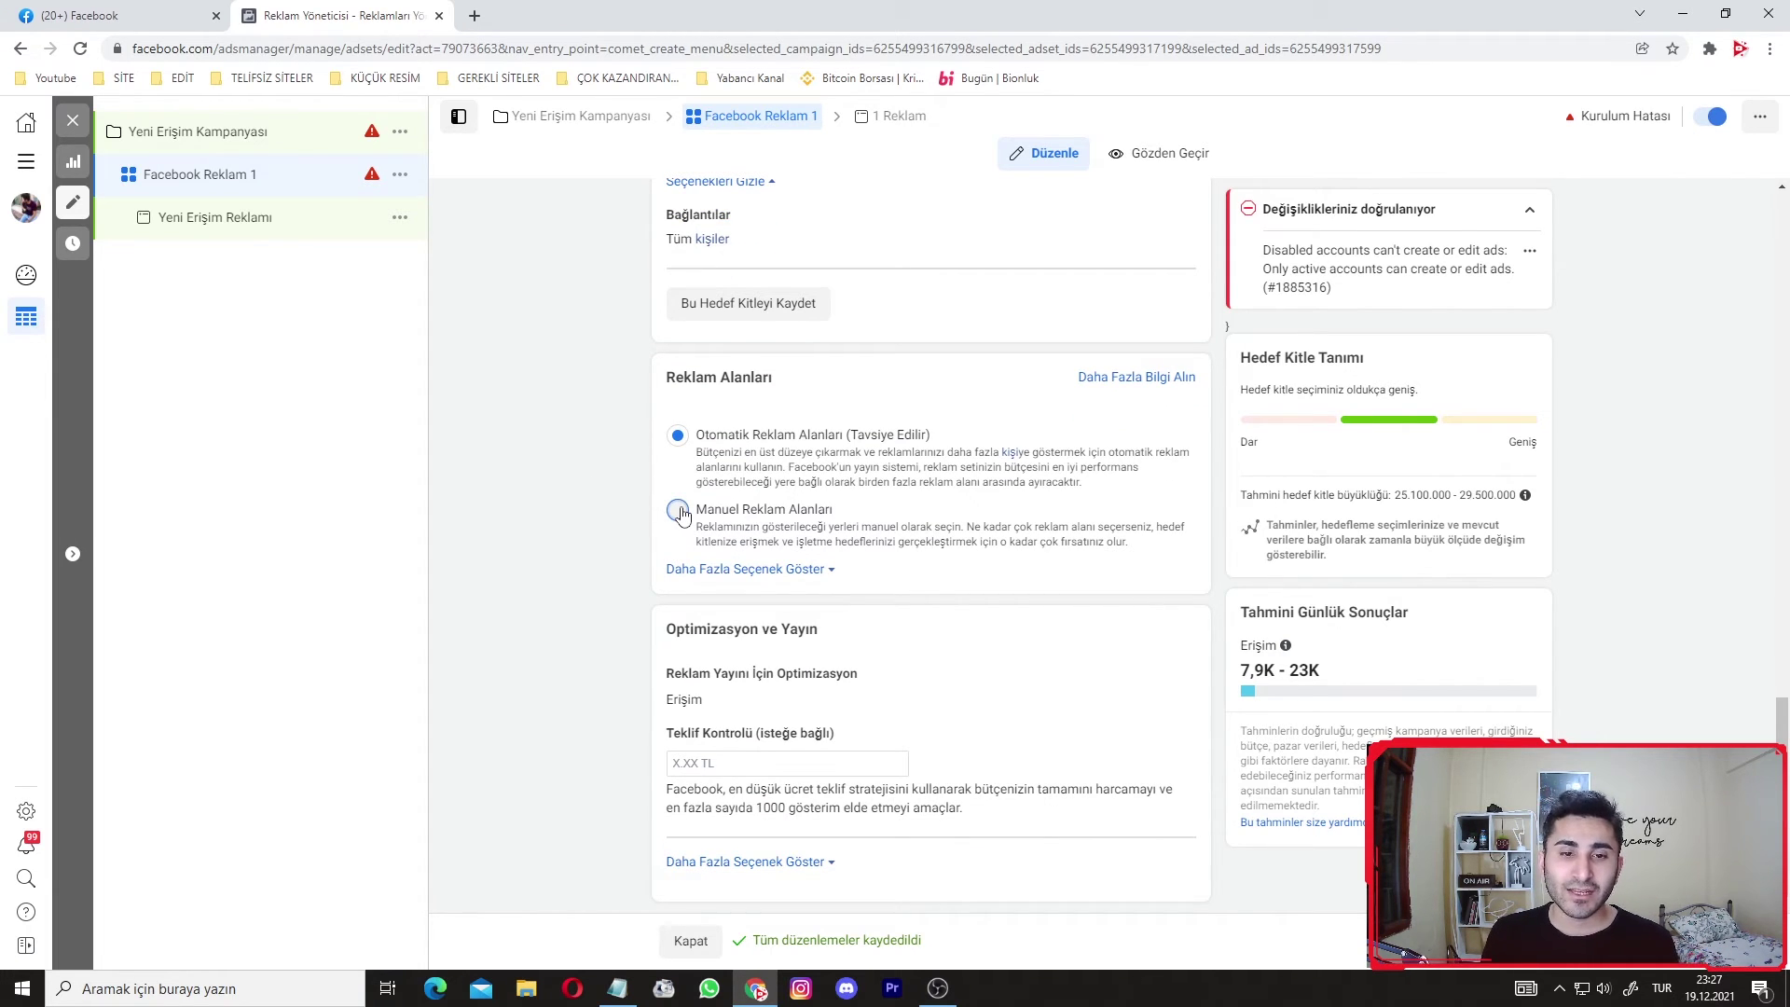
scroll(589, 540, down, 3)
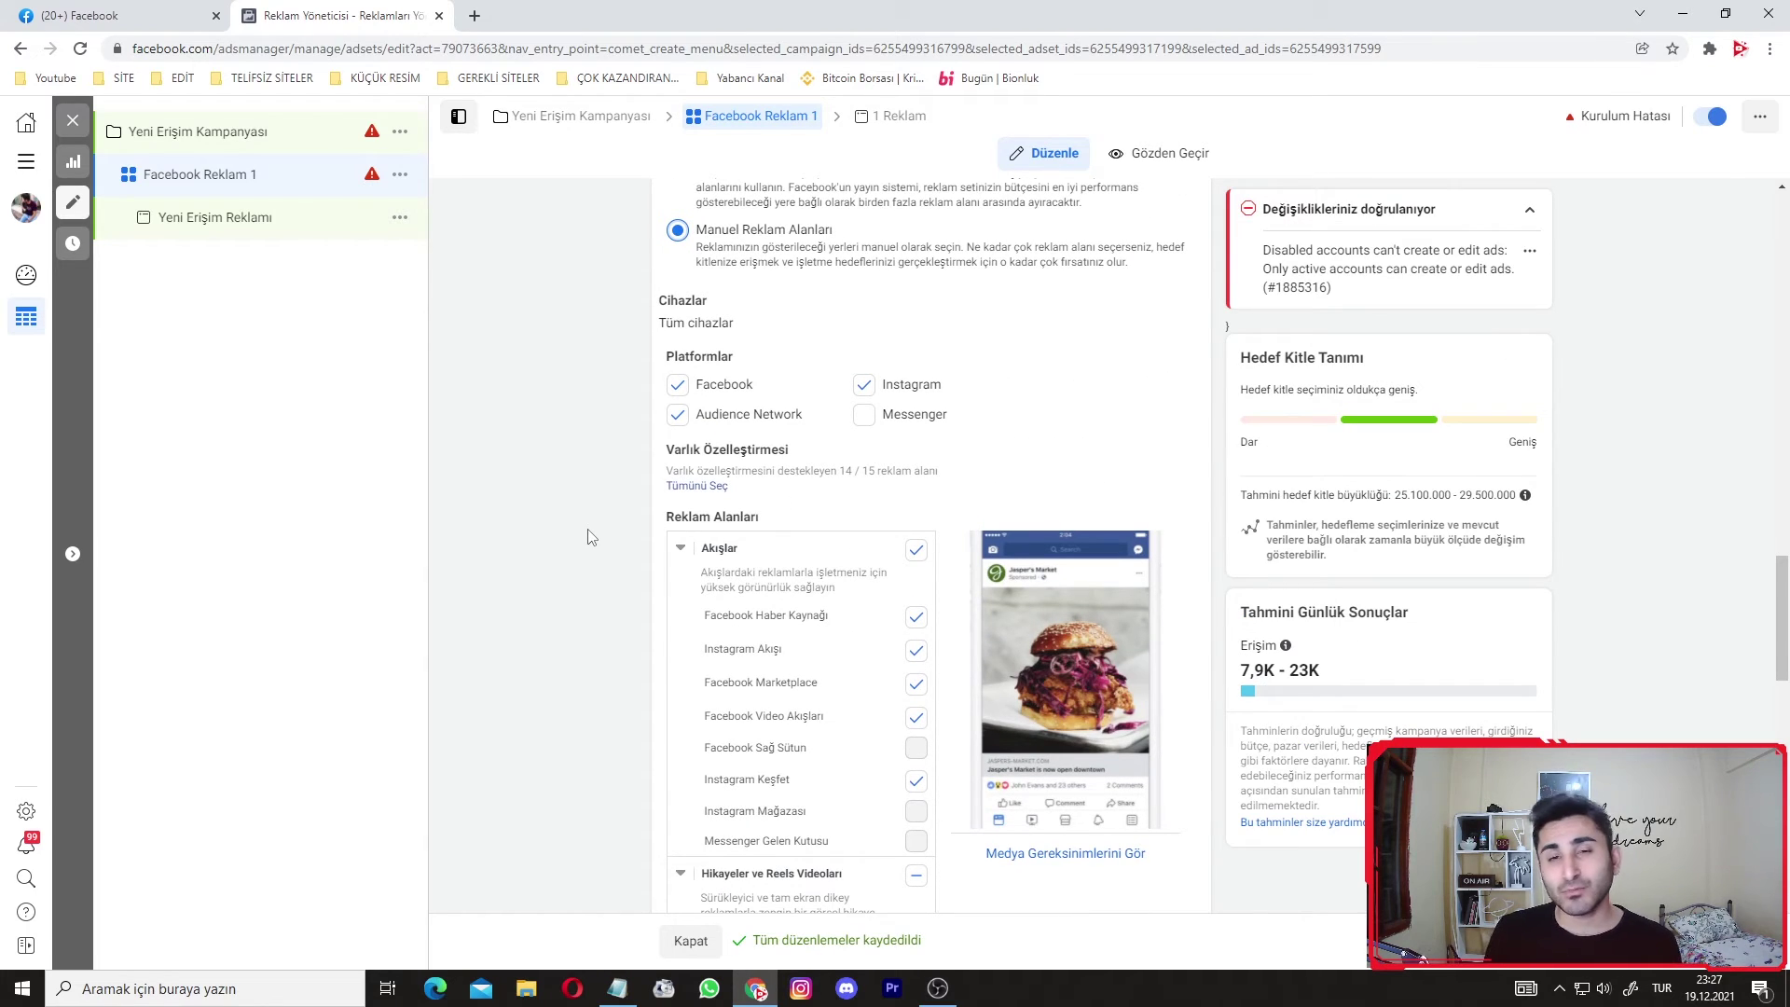
scroll(589, 537, down, 1)
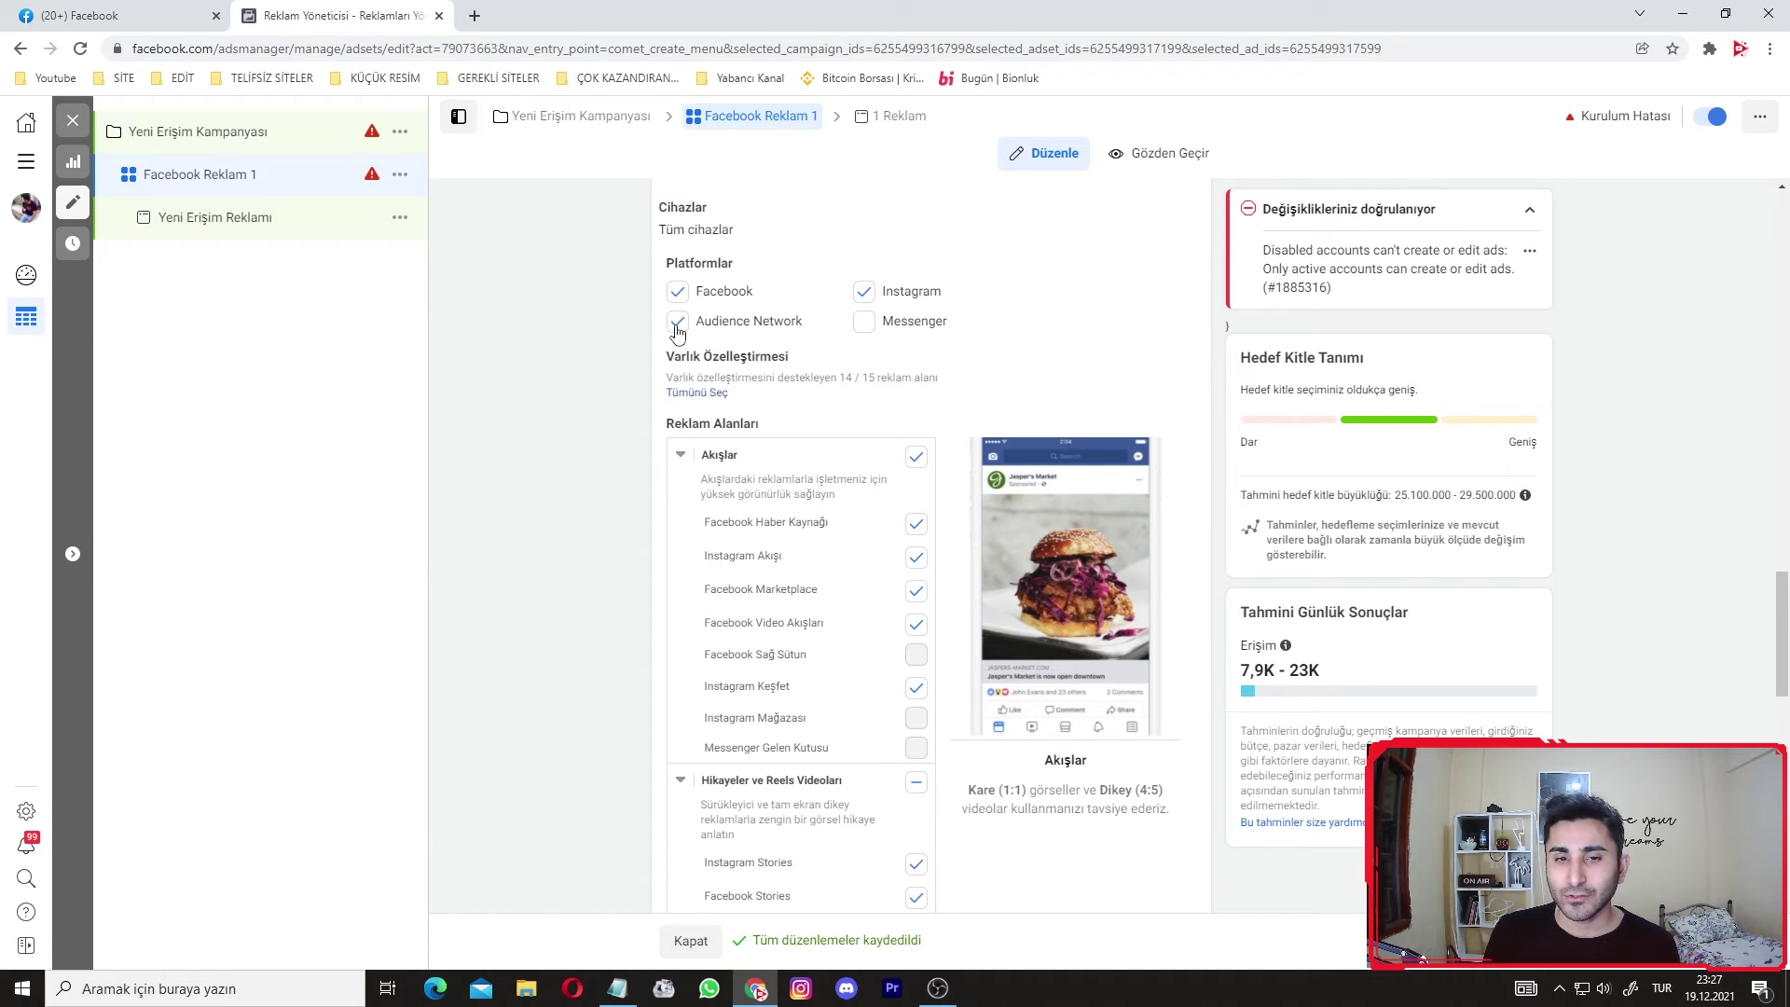
click(865, 292)
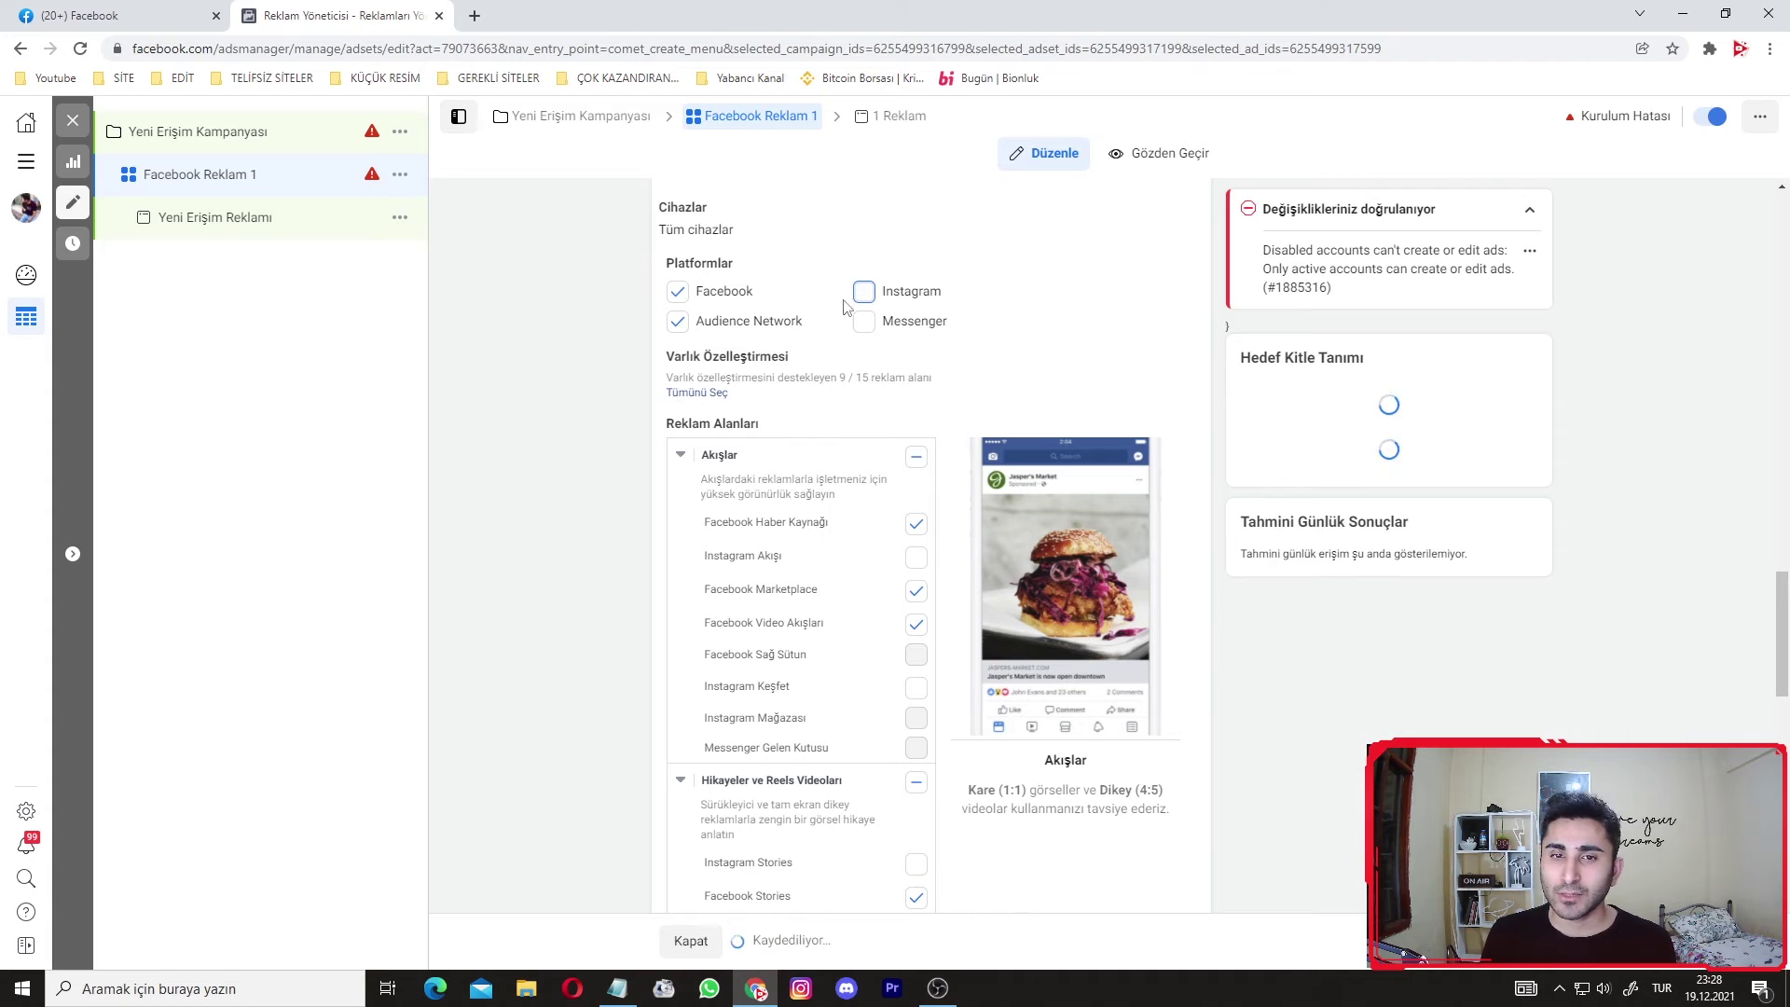
Exclude Audience Network from the ad platforms and review the remaining placements down to Optimizasyon ve Yayın.
click(678, 322)
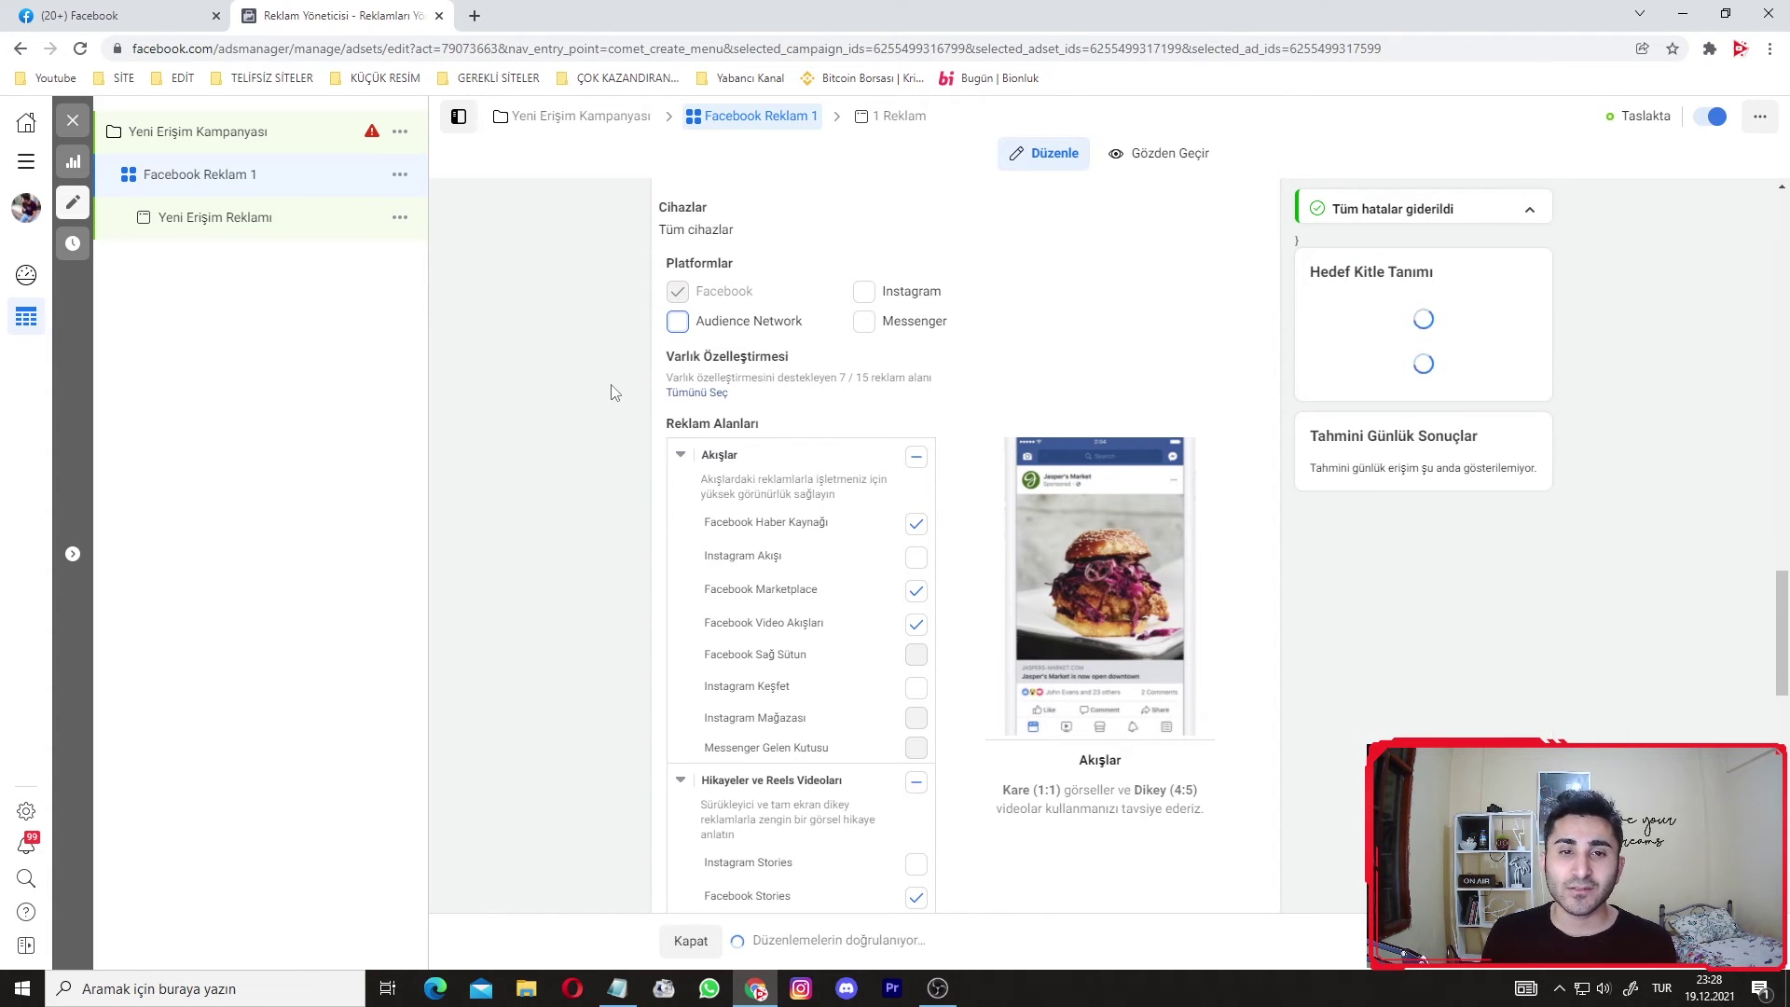
scroll(615, 392, down, 1)
scroll(614, 391, up, 1)
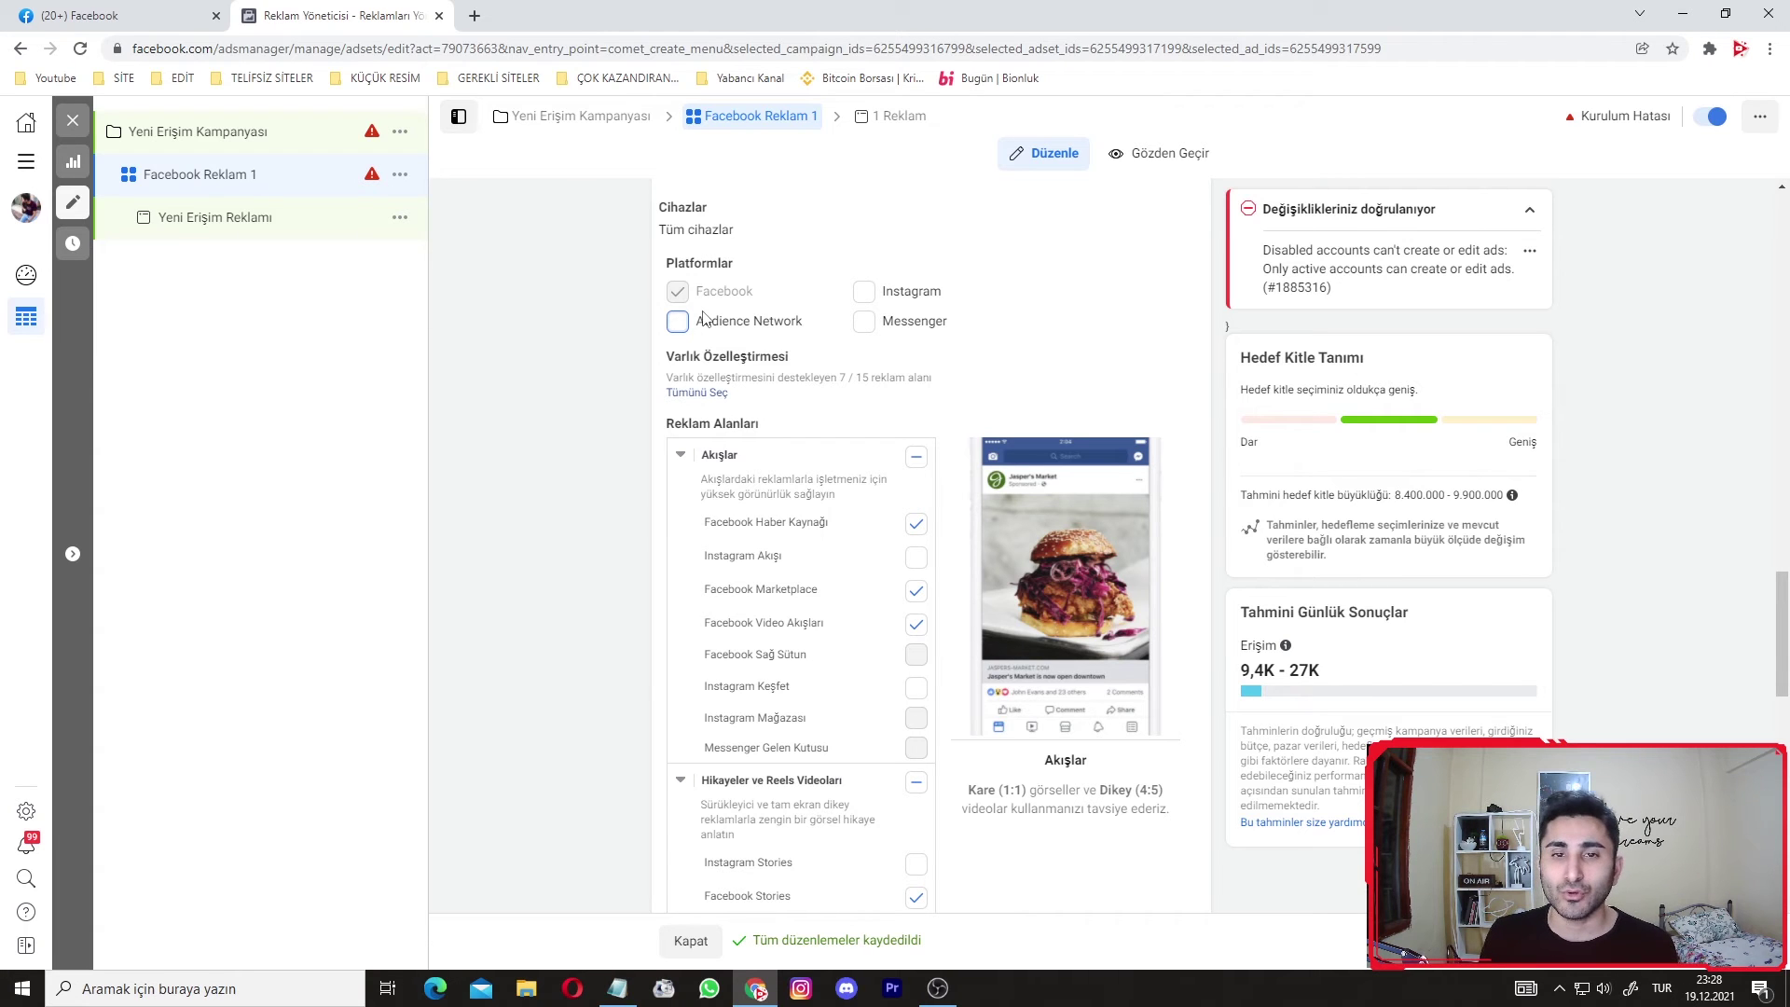
scroll(600, 411, down, 2)
scroll(619, 399, up, 2)
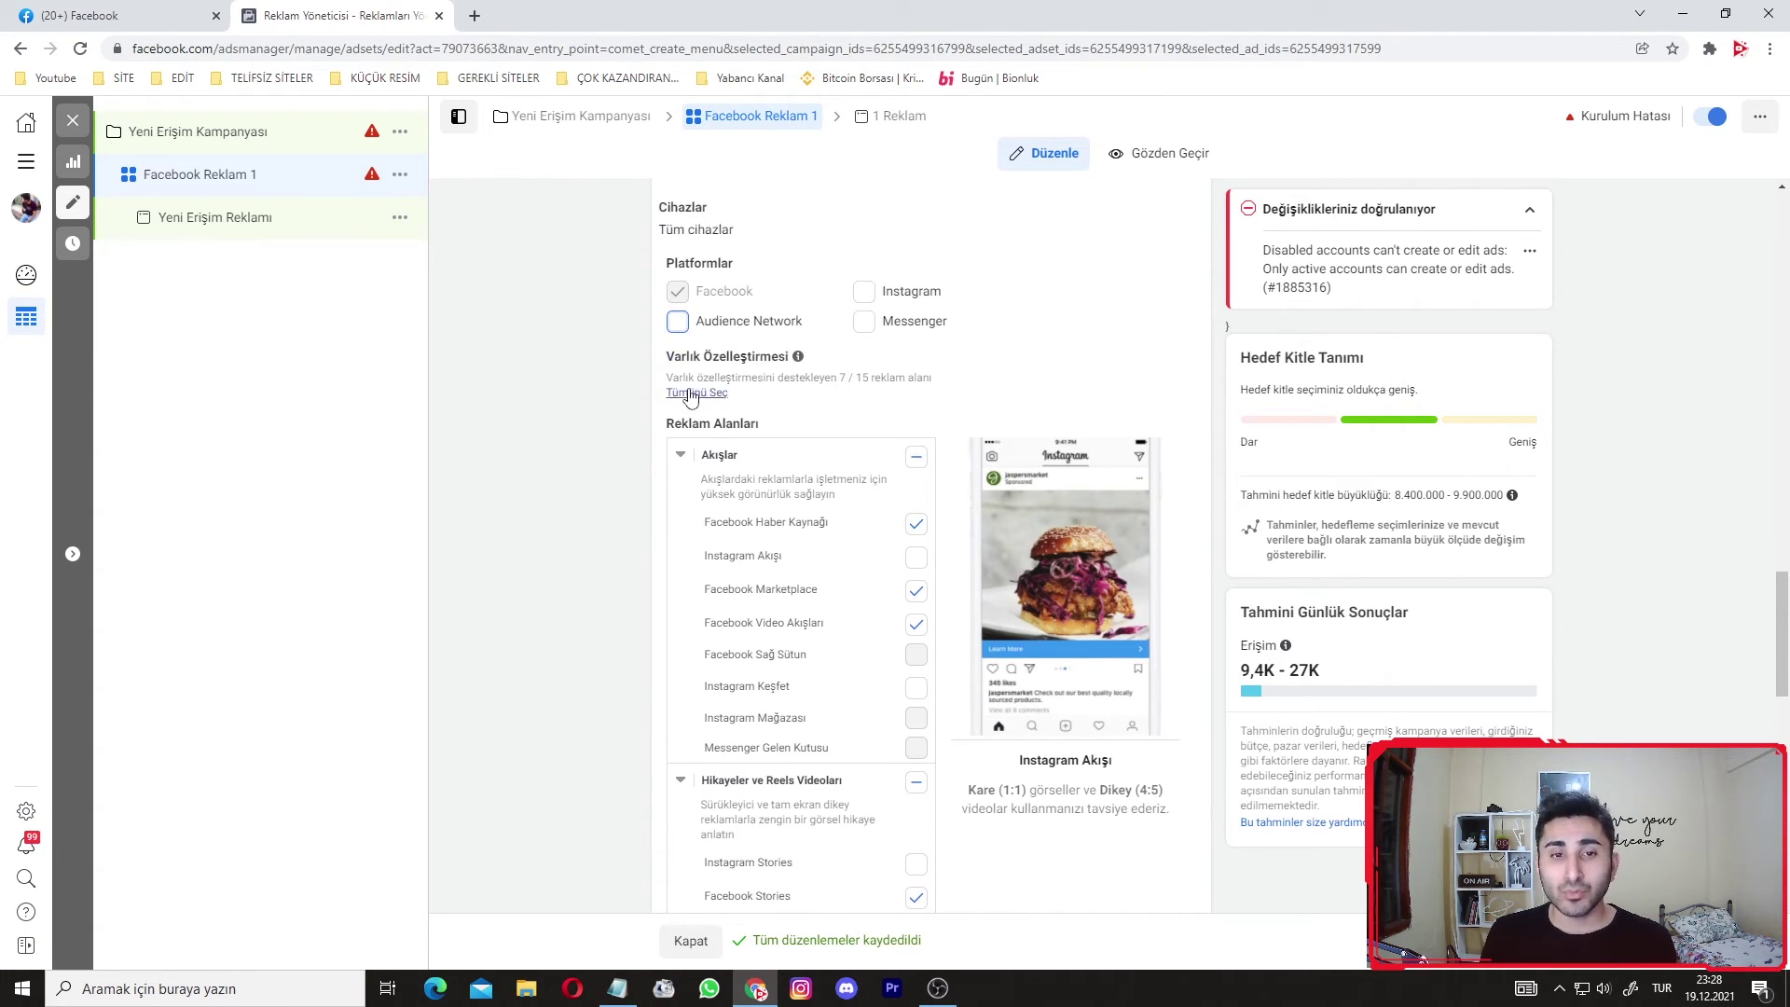
scroll(608, 425, down, 7)
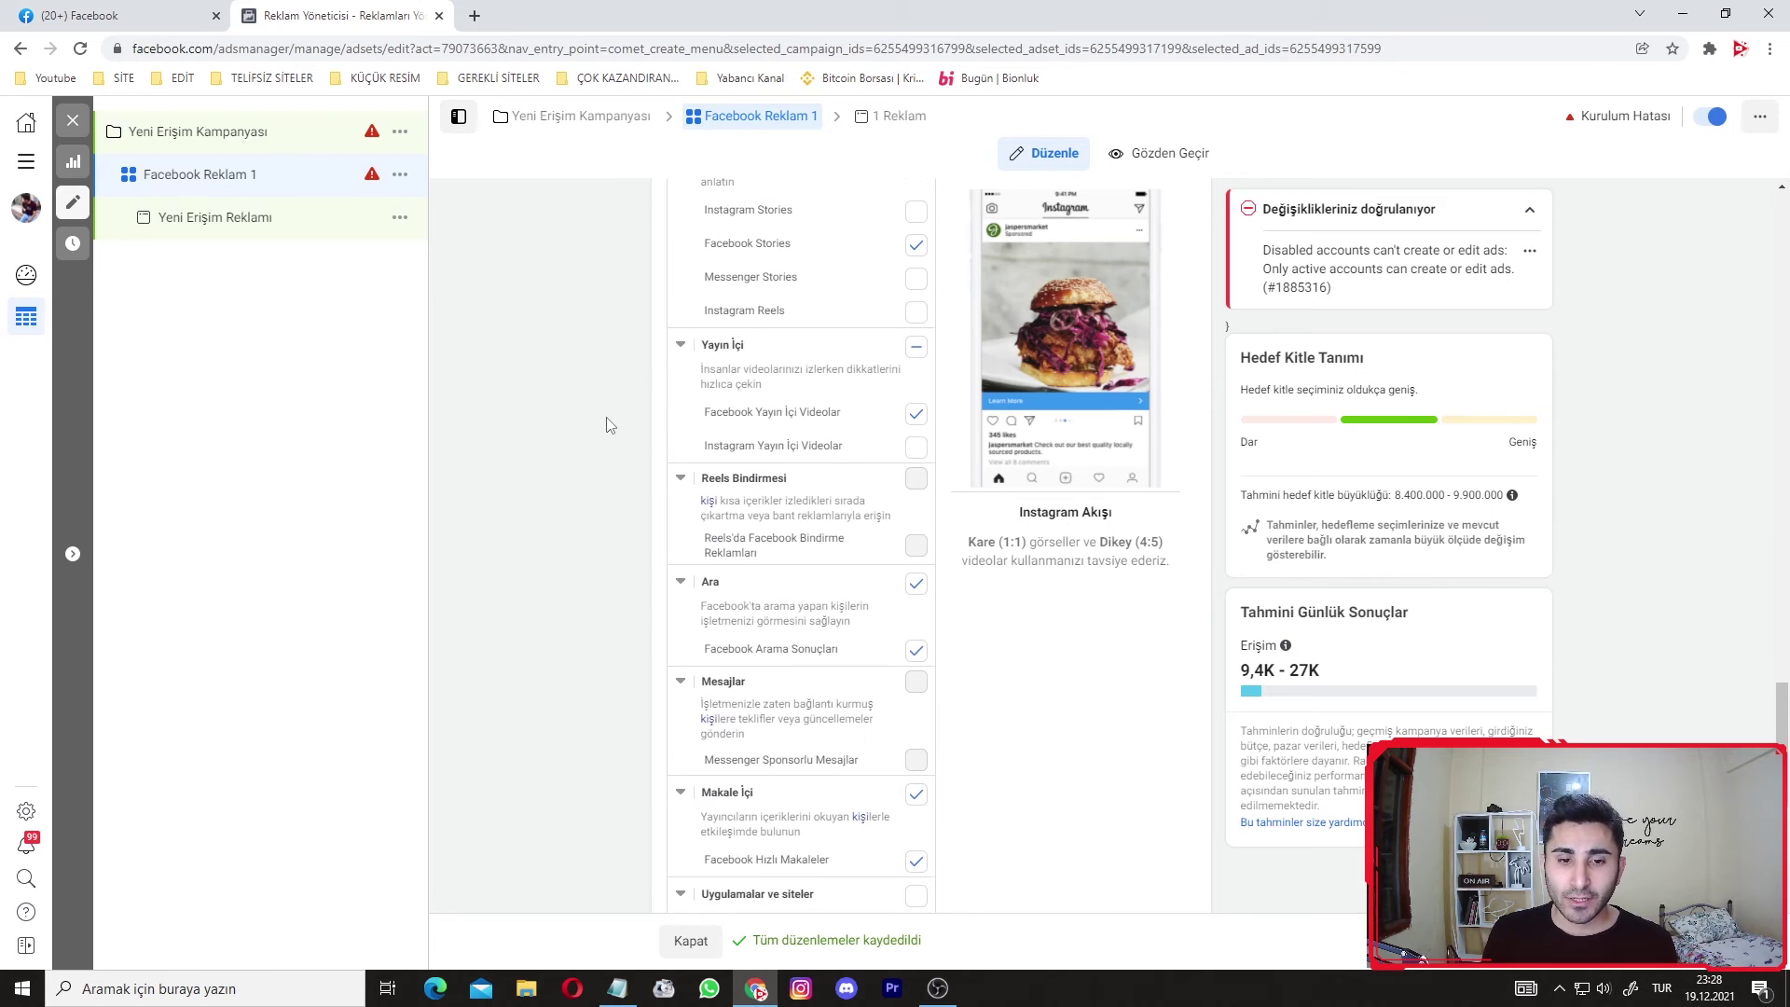
scroll(608, 425, down, 6)
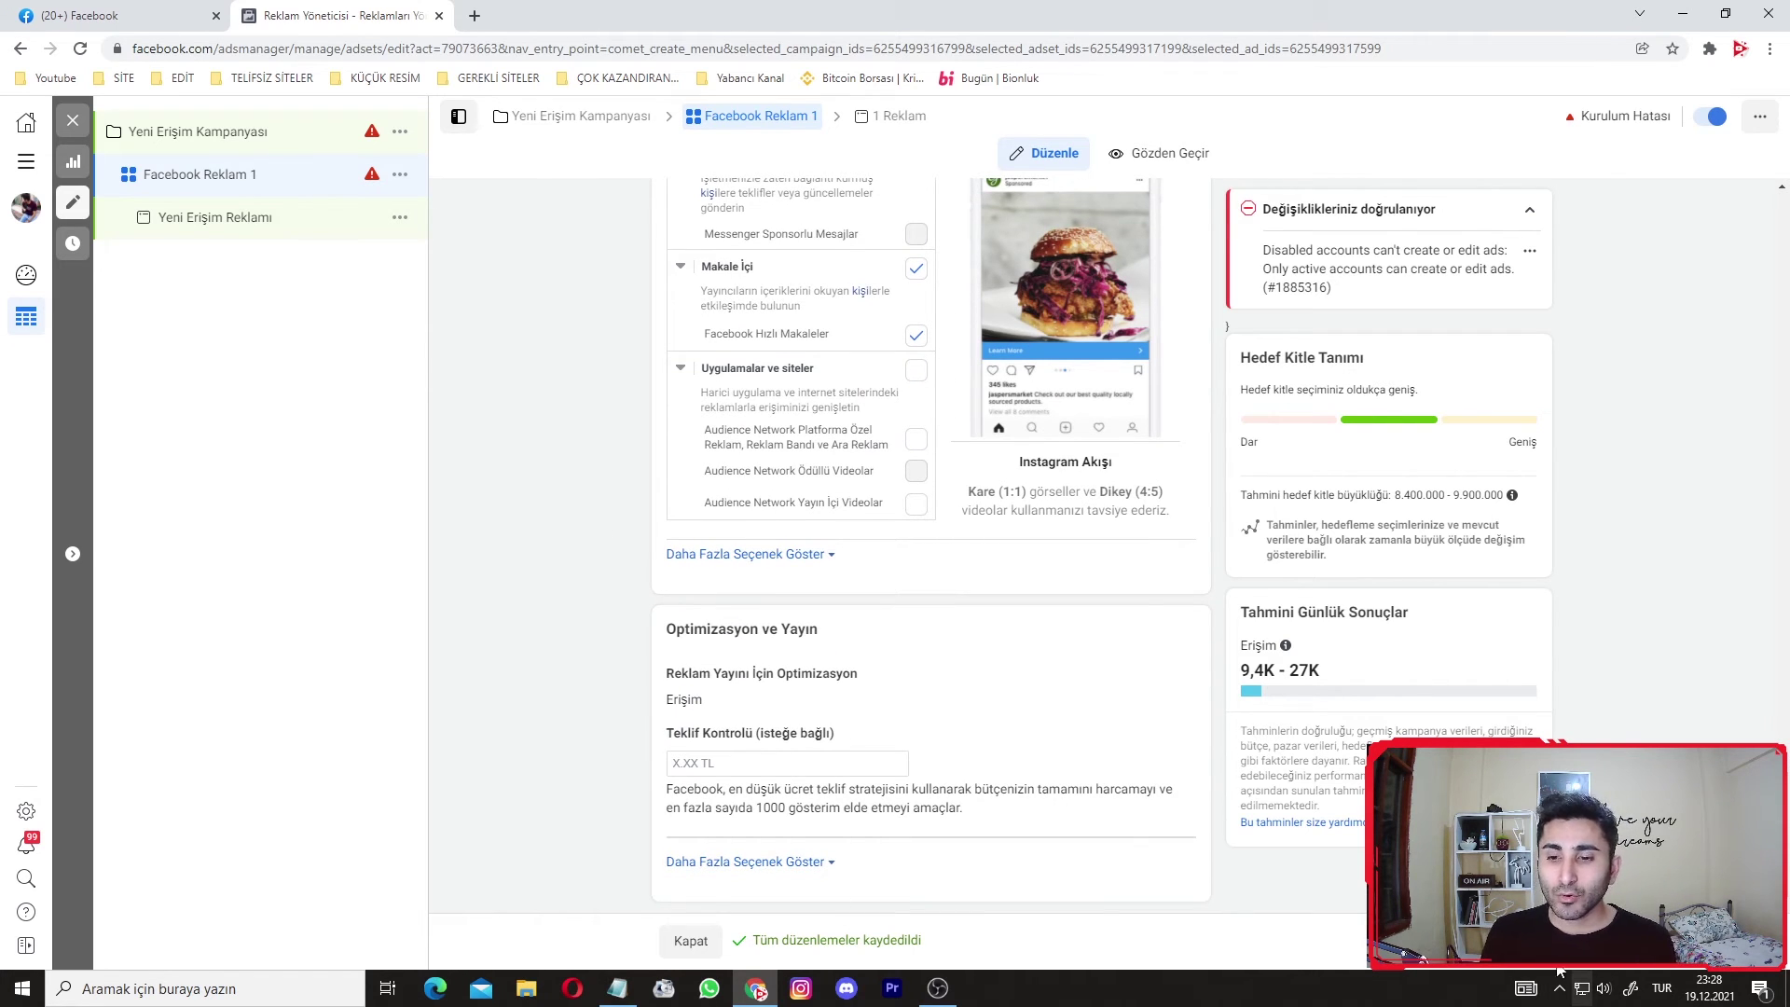
Continue to the ad level and set the ad creation method to Mevcut Gönderiyi Kullan.
click(1724, 939)
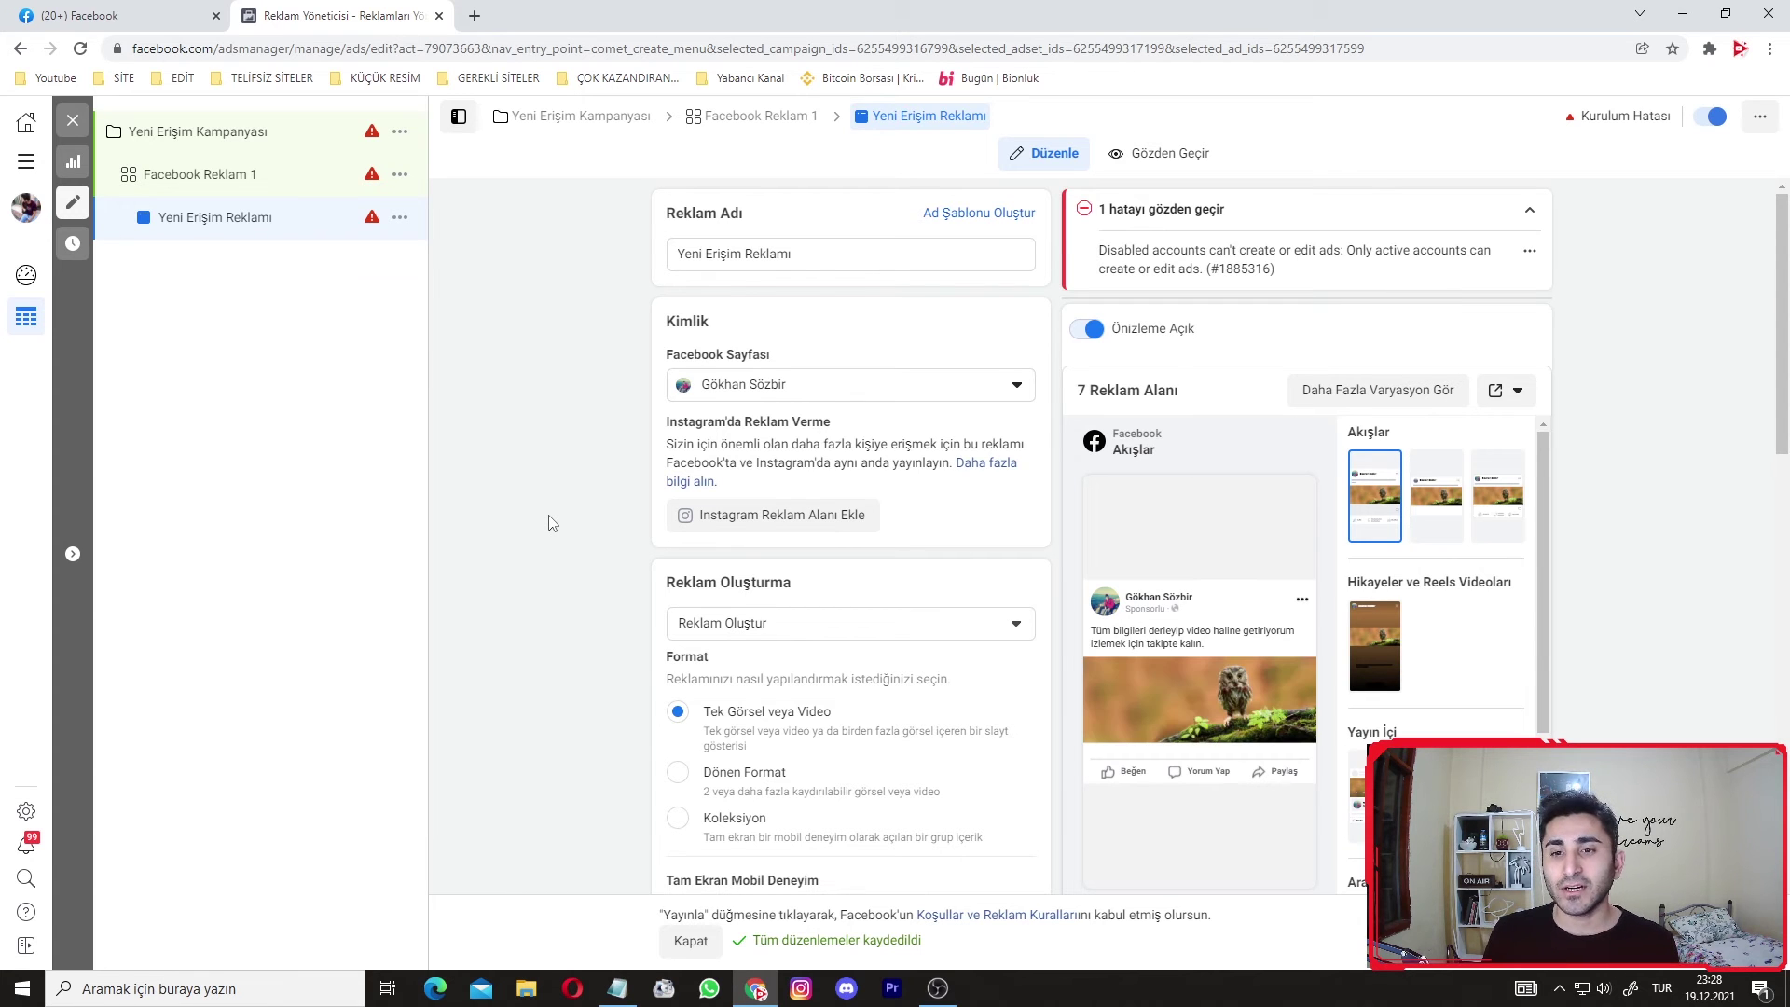
scroll(552, 521, down, 3)
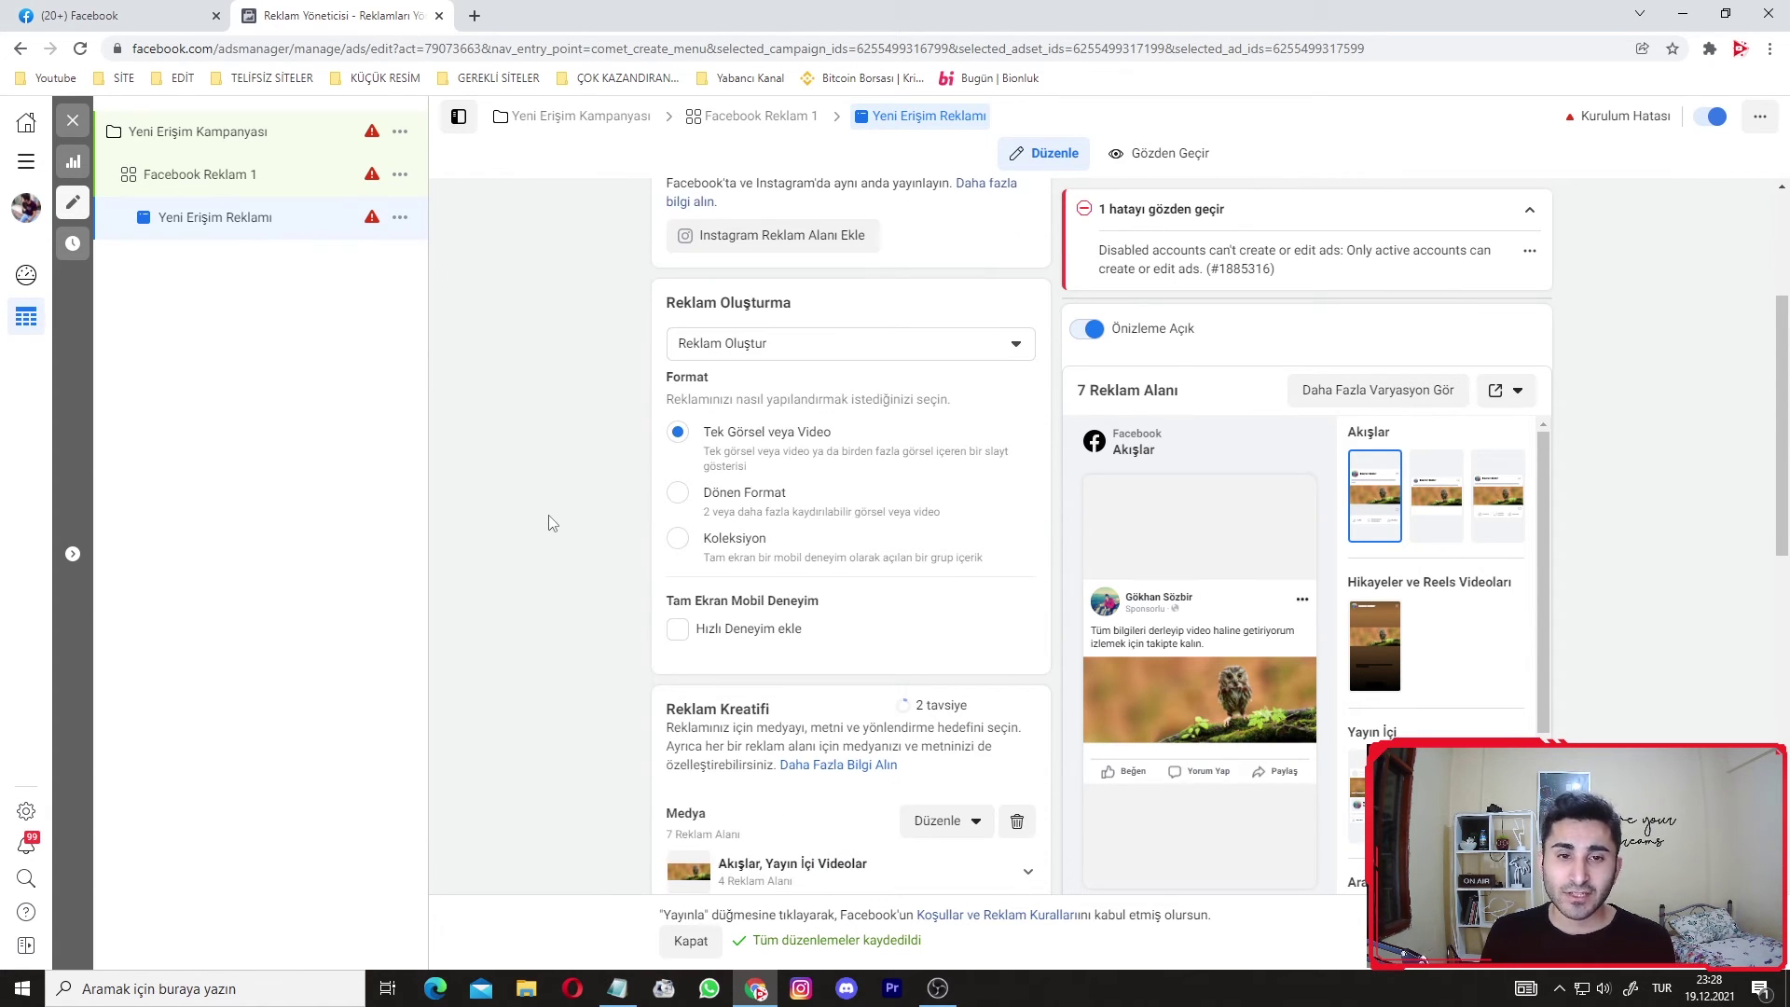
click(730, 346)
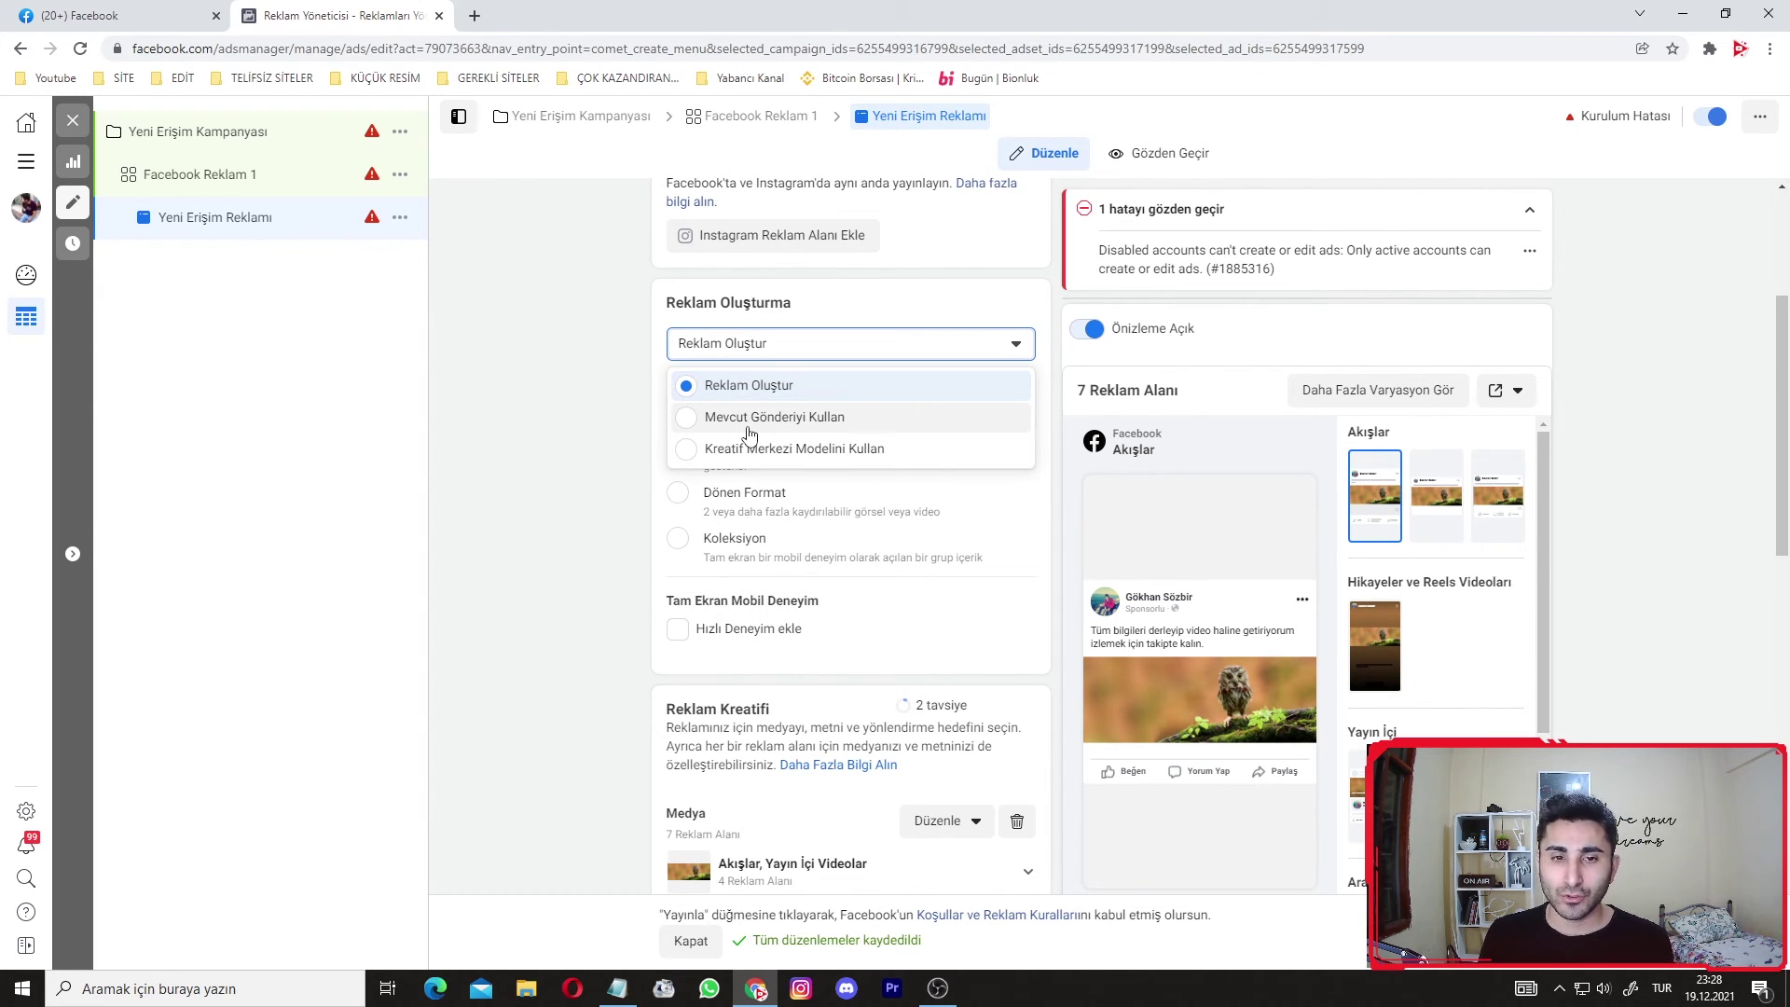
click(749, 425)
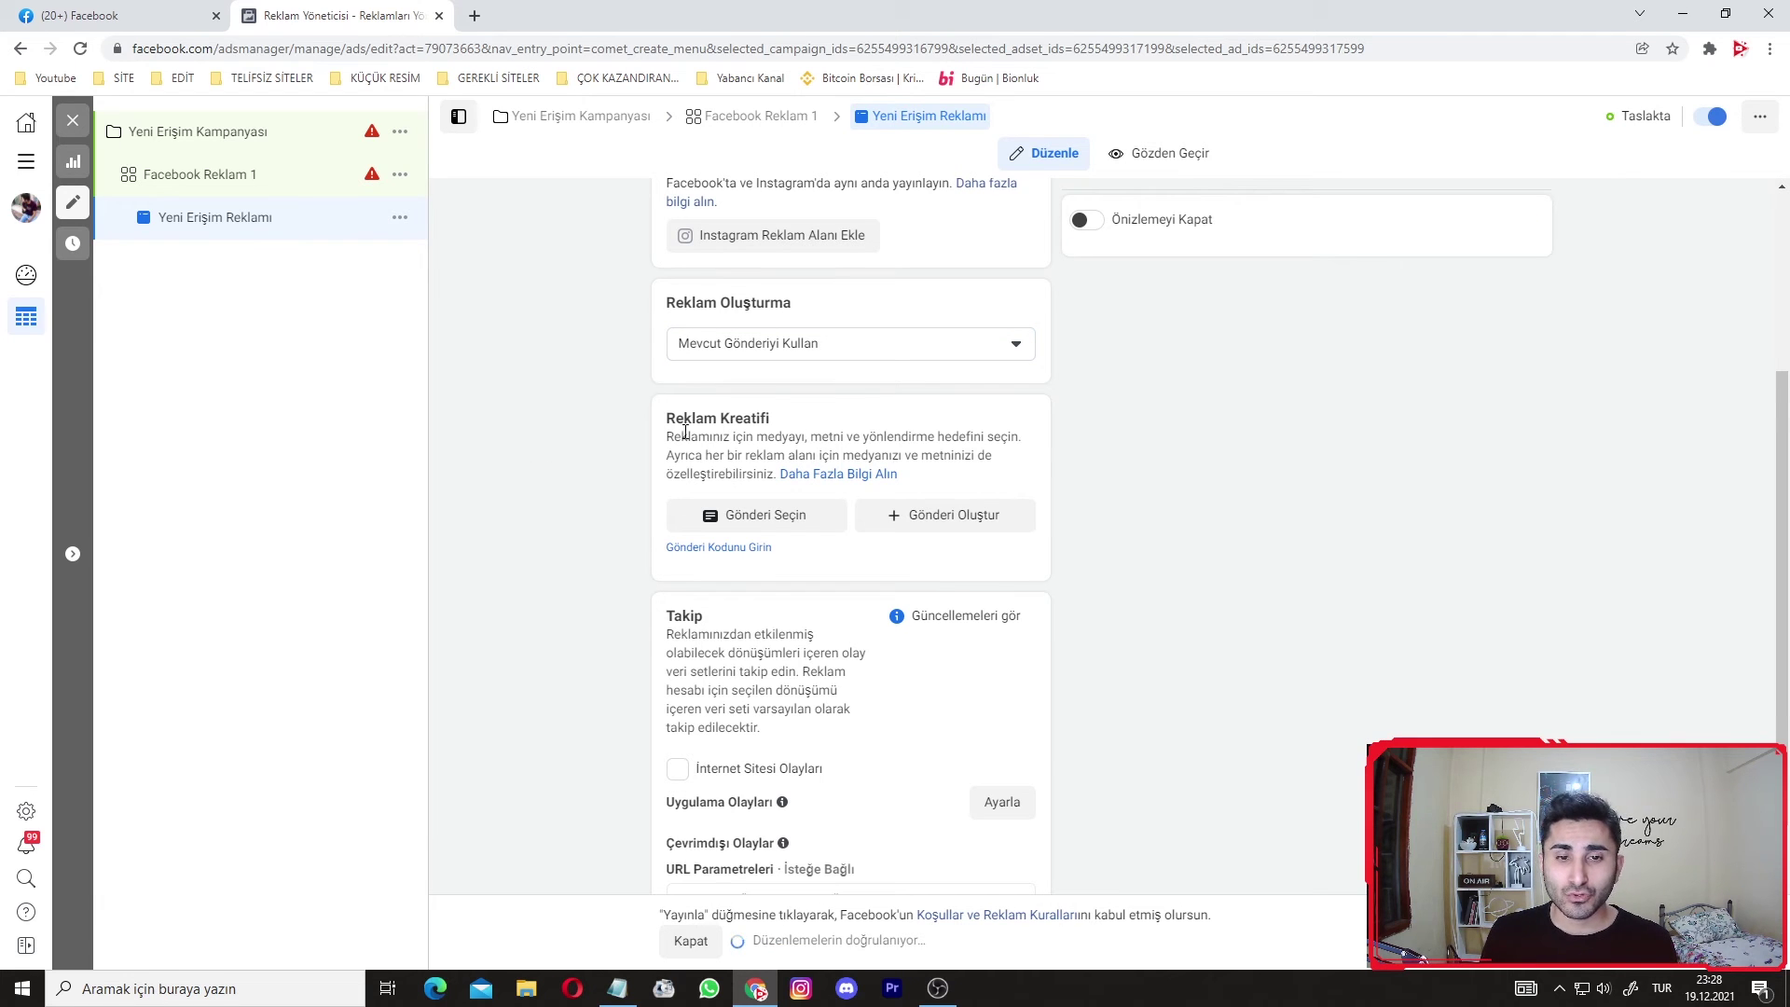
scroll(621, 459, down, 1)
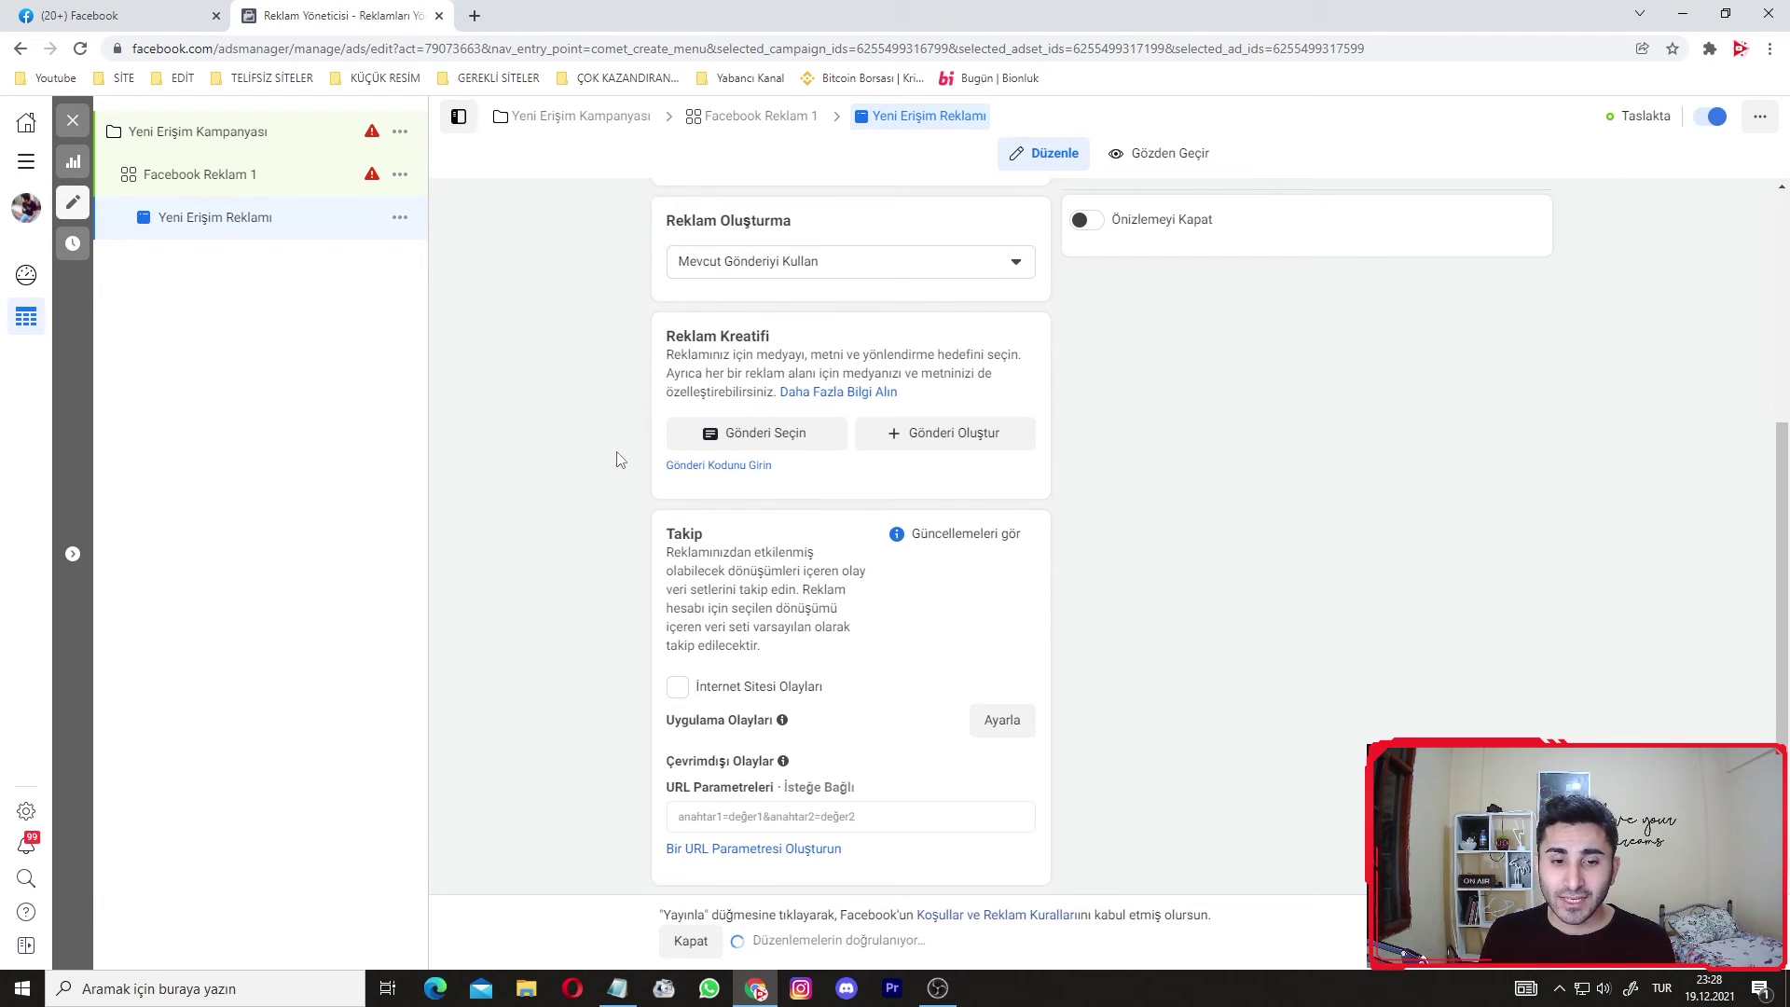
Choose the Facebook video post dated 26 Eki 2021 as the ad creative, after checking the available Instagram posts.
click(732, 434)
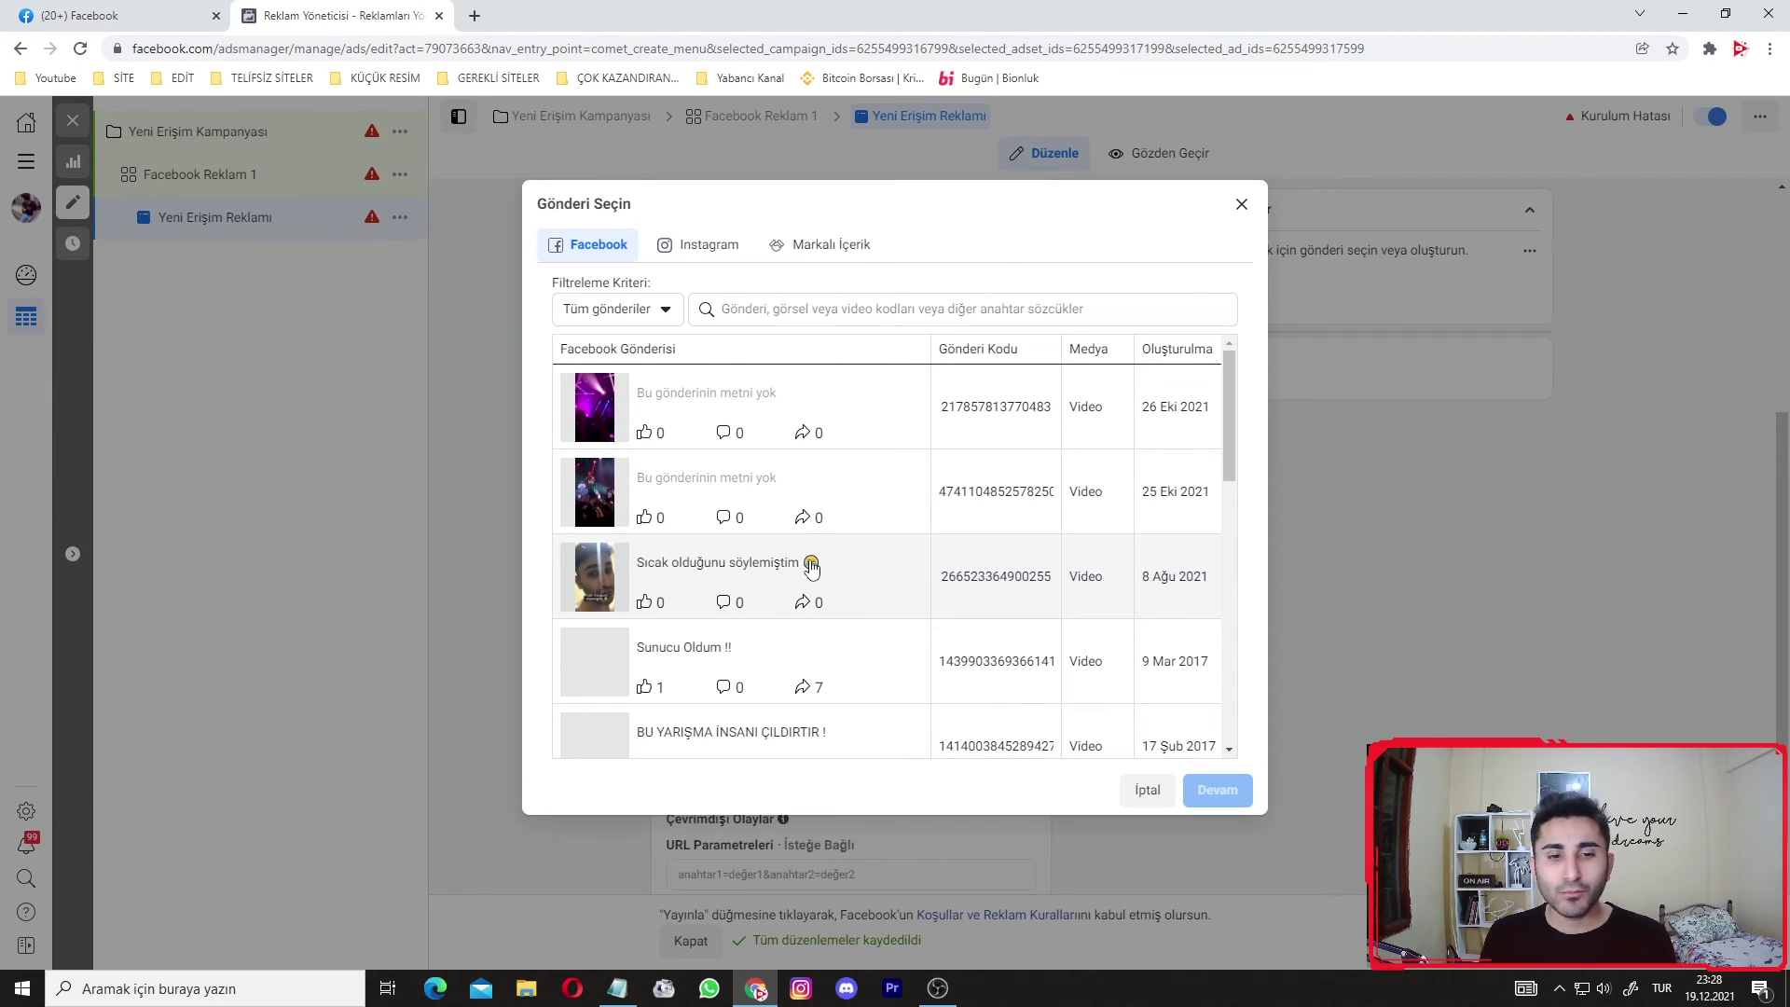
click(704, 255)
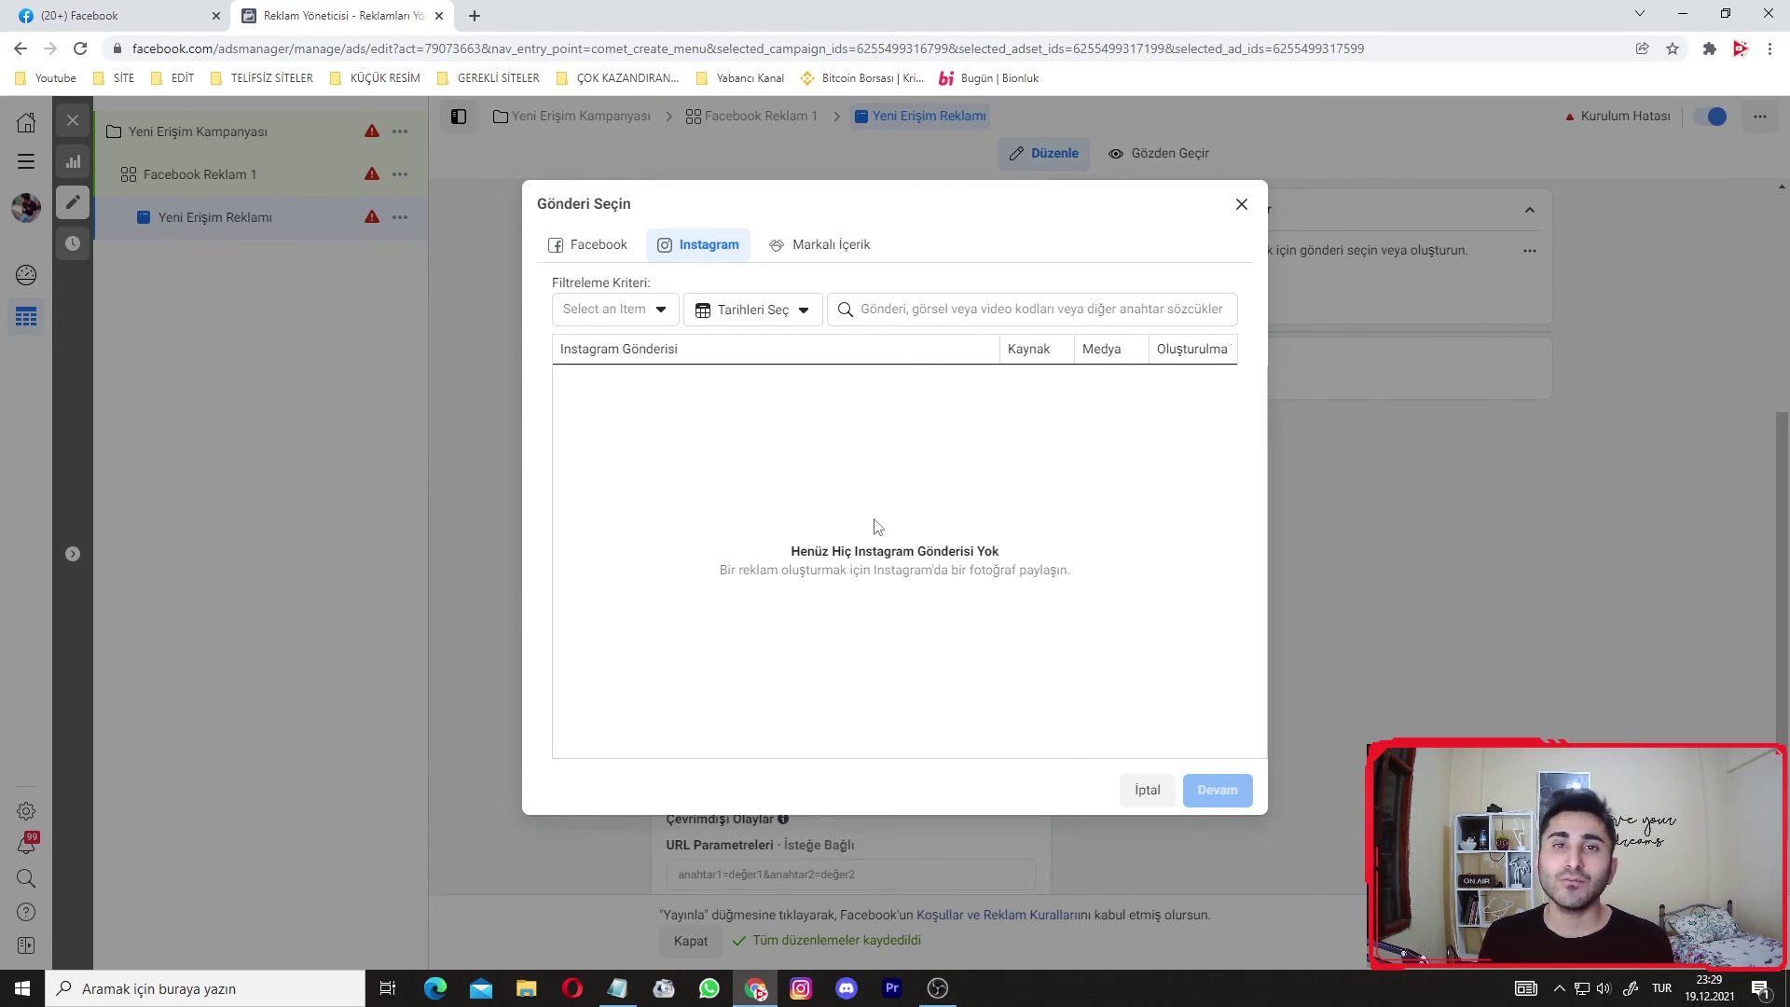
click(632, 259)
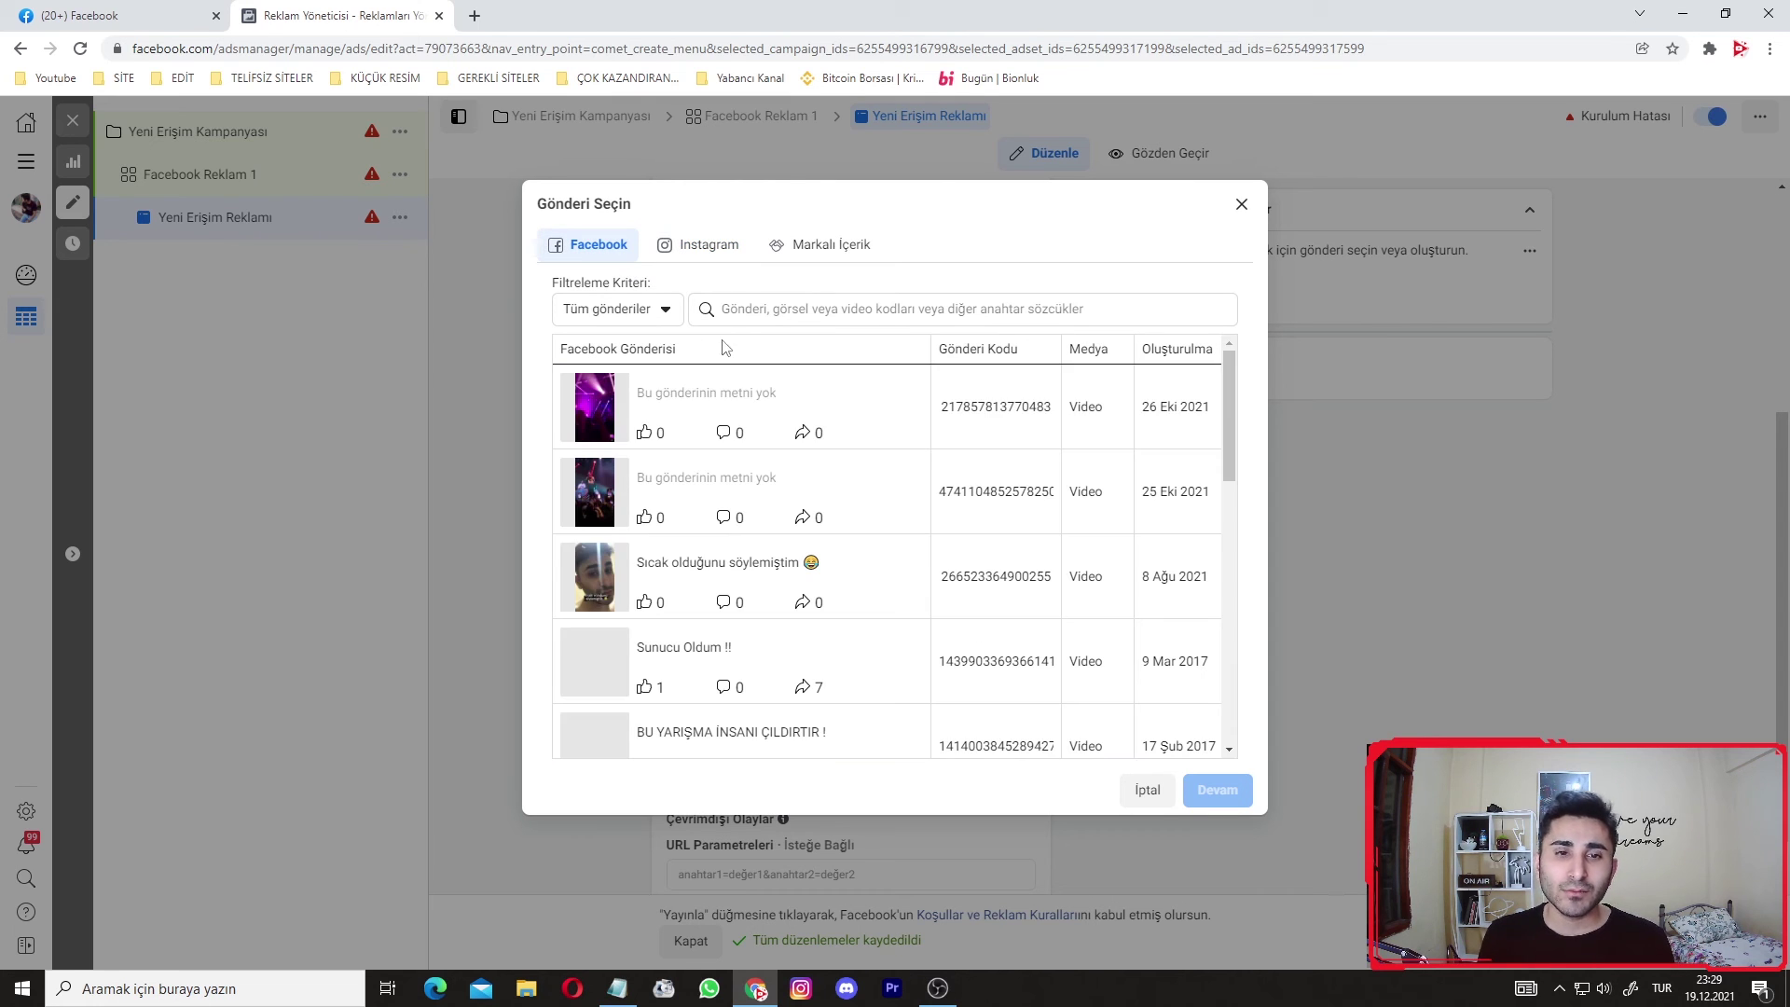
click(653, 408)
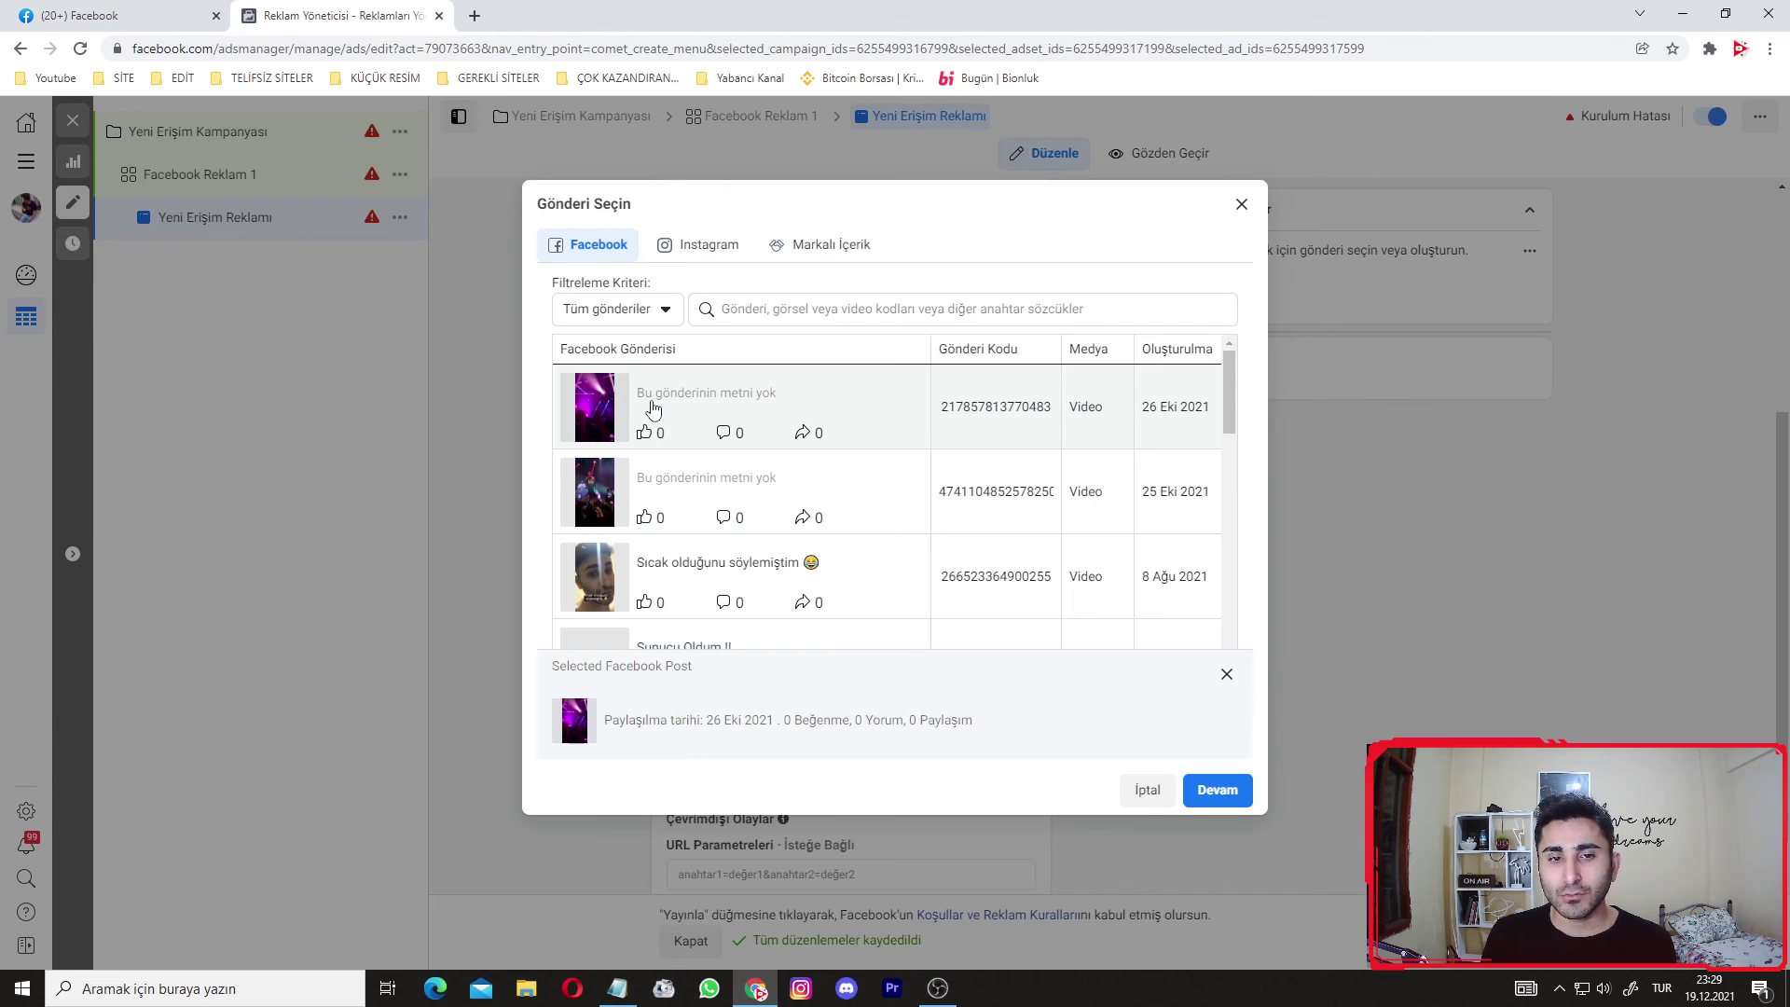
click(1207, 791)
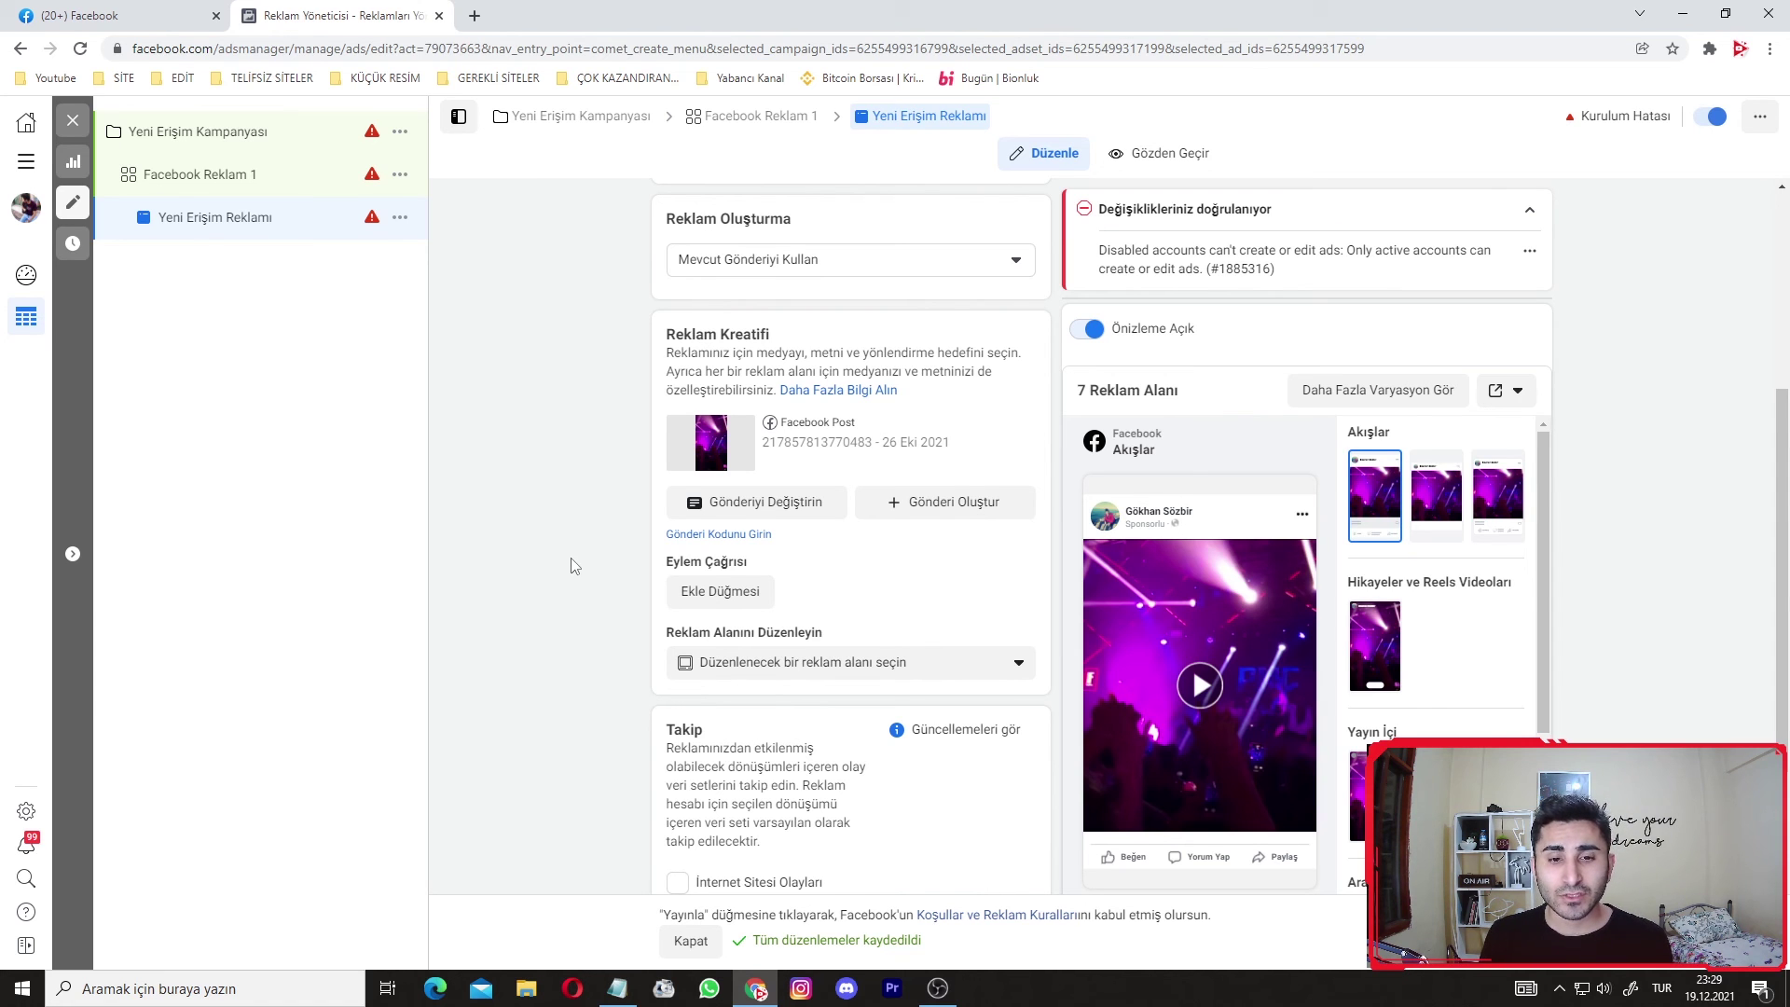
Review the ad's remaining tracking settings and open Faturalandırma from the list of all tools.
scroll(575, 565, down, 2)
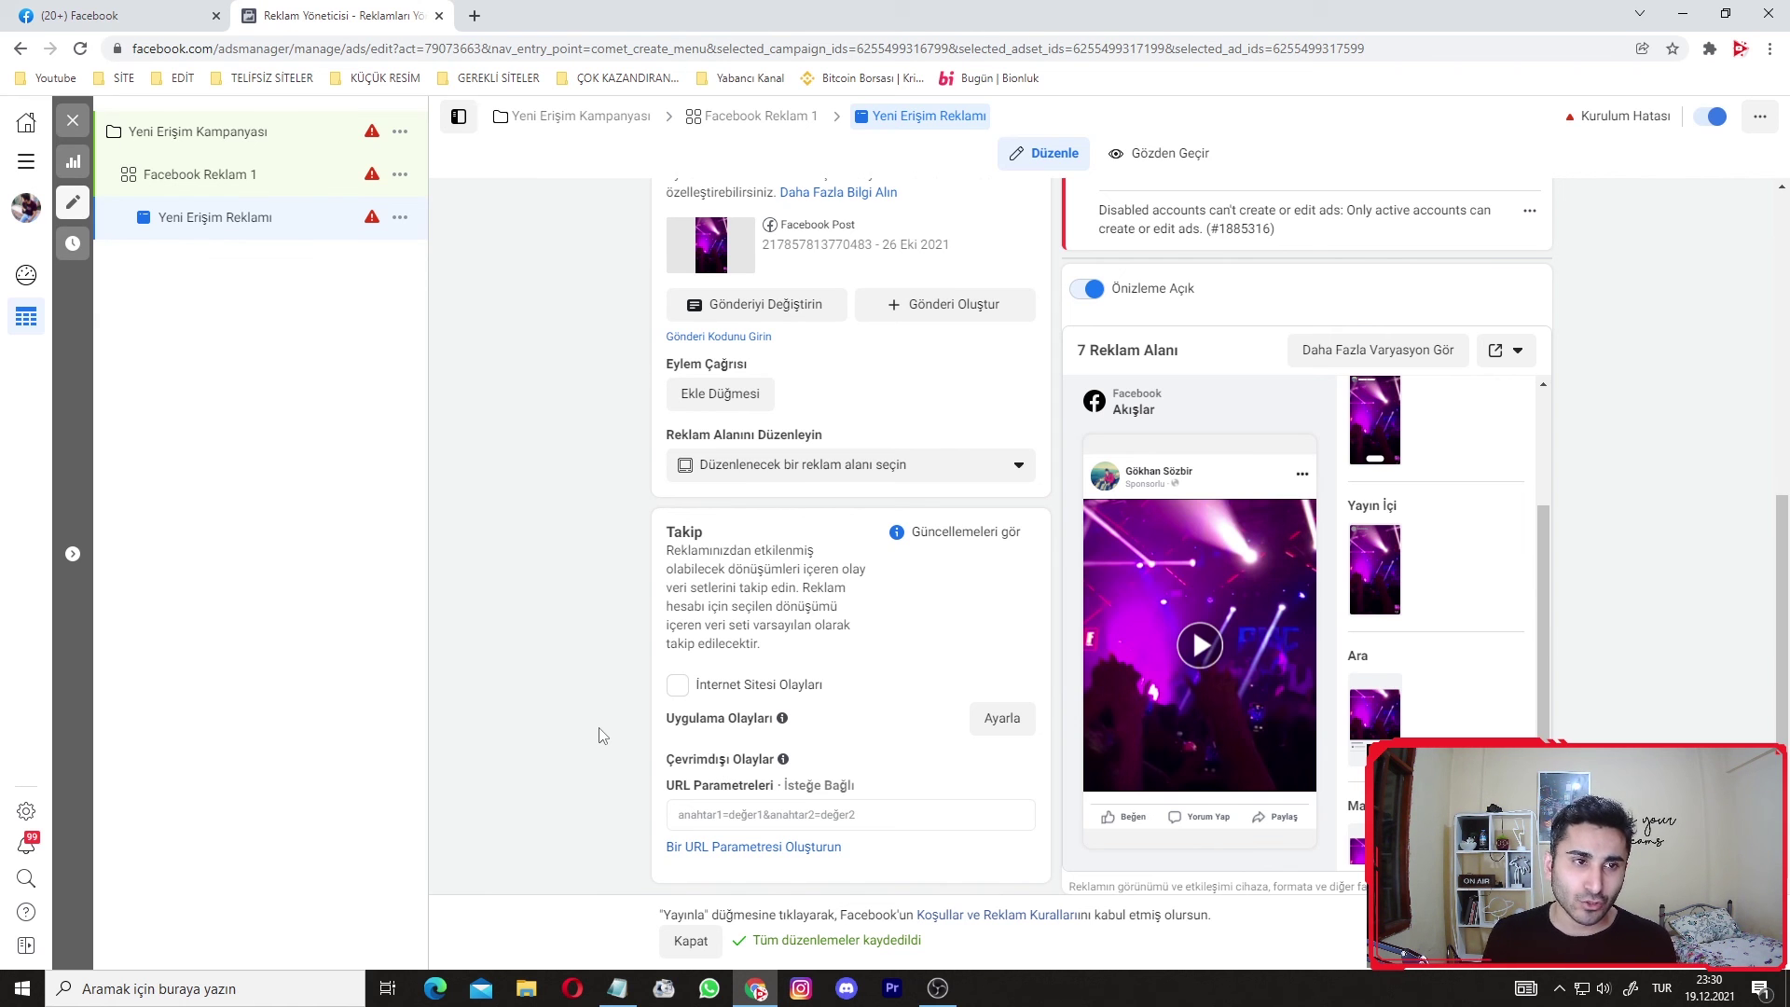
click(25, 164)
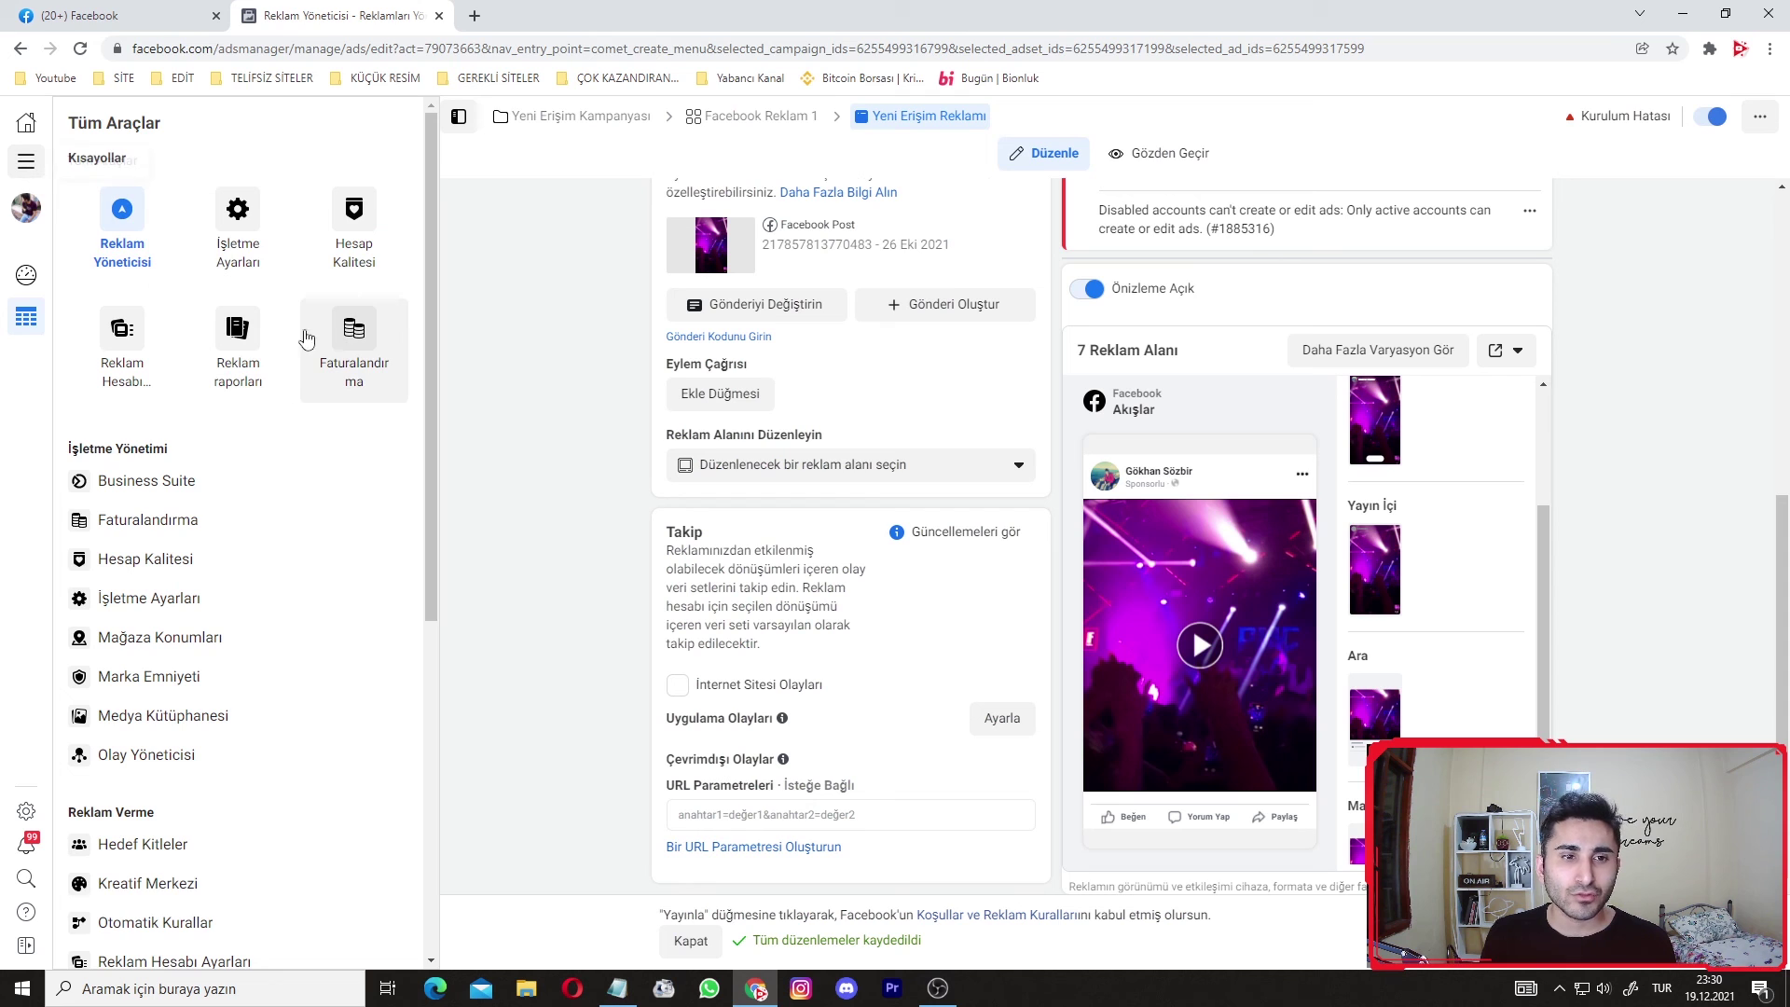
click(349, 360)
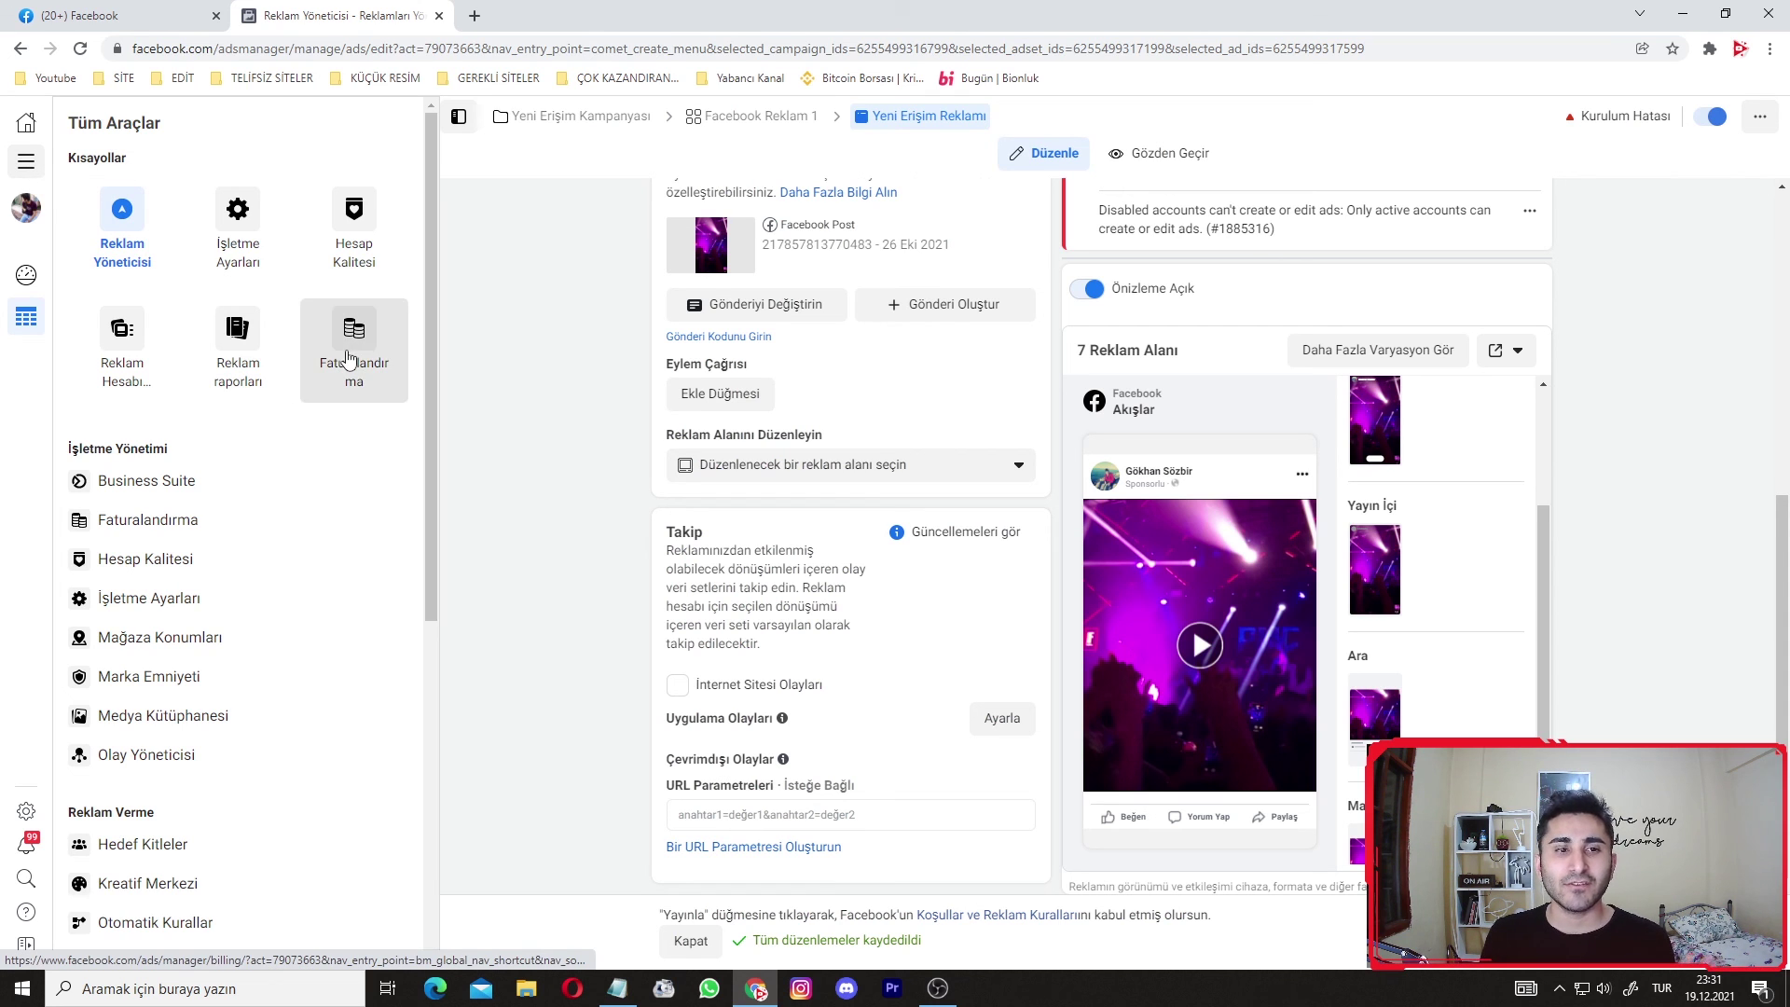